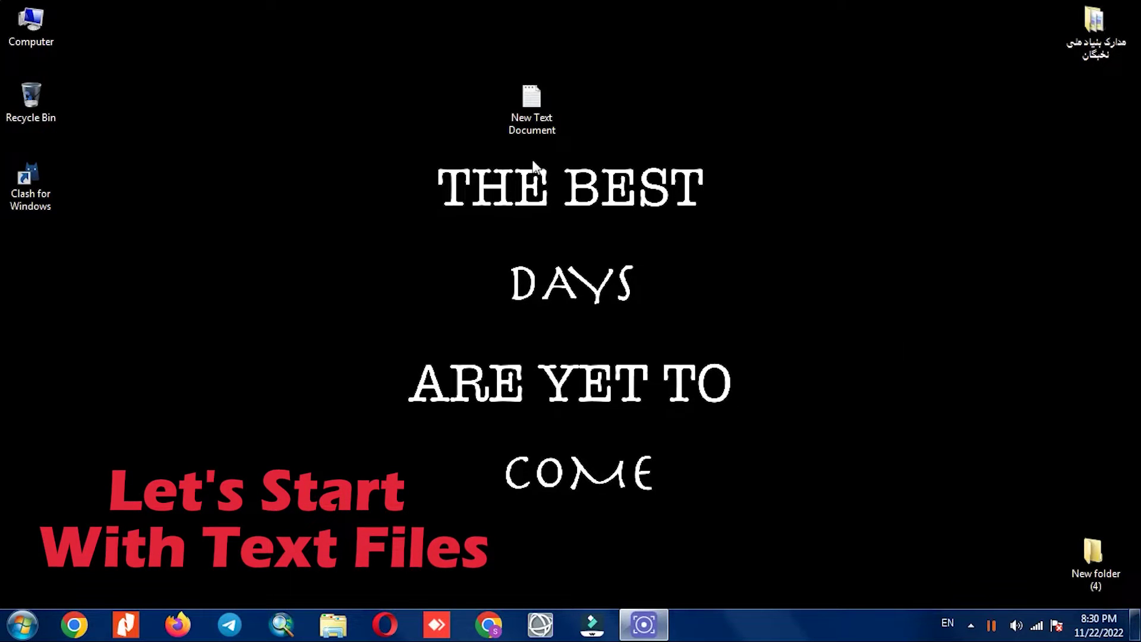
Open New Text Document in Notepad and highlight its POINT_Y and class headings.
{"action": "double_click", "coordinate": [532, 110]}
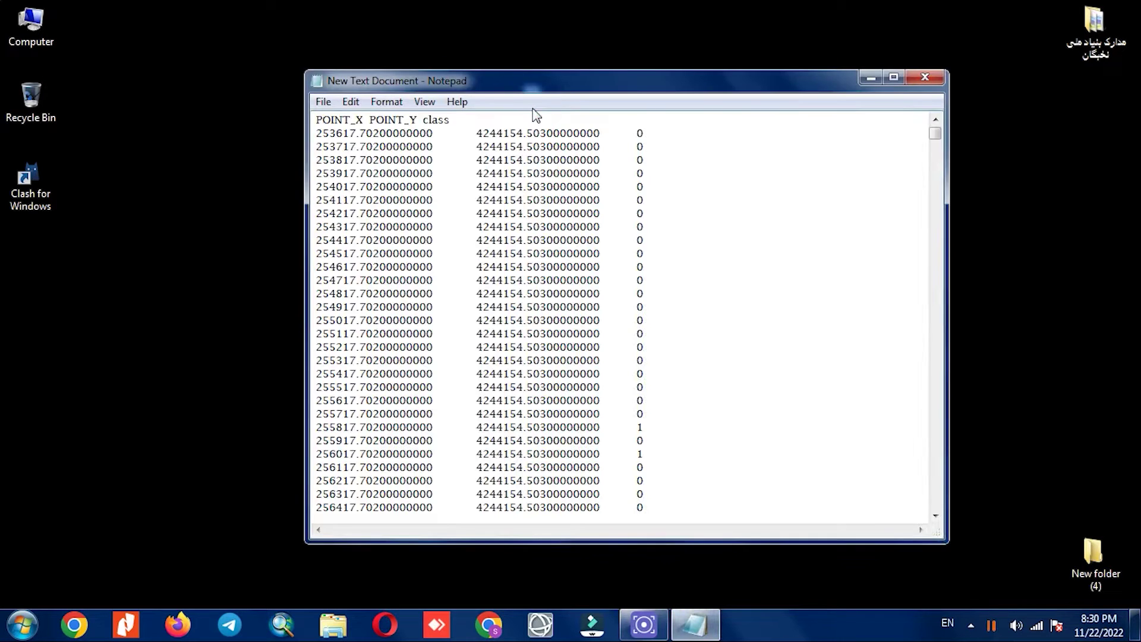
{"action": "left_click_drag", "start_coordinate": [534, 93], "coordinate": [476, 88]}
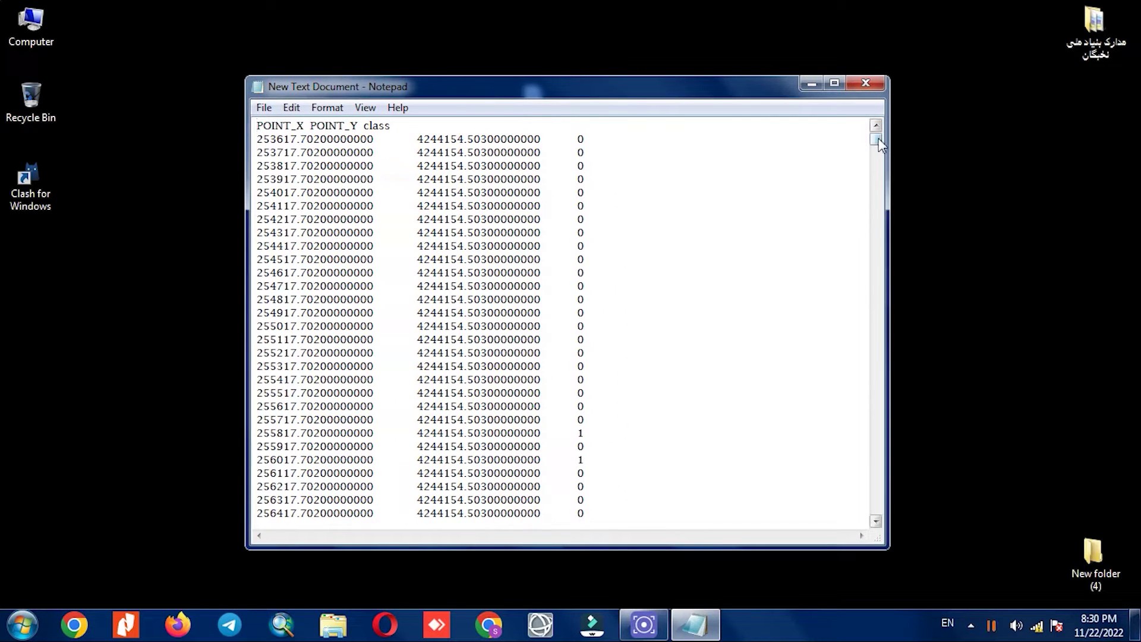
{"action": "left_click_drag", "start_coordinate": [877, 140], "coordinate": [799, 125]}
{"action": "left_click_drag", "start_coordinate": [306, 126], "coordinate": [353, 126]}
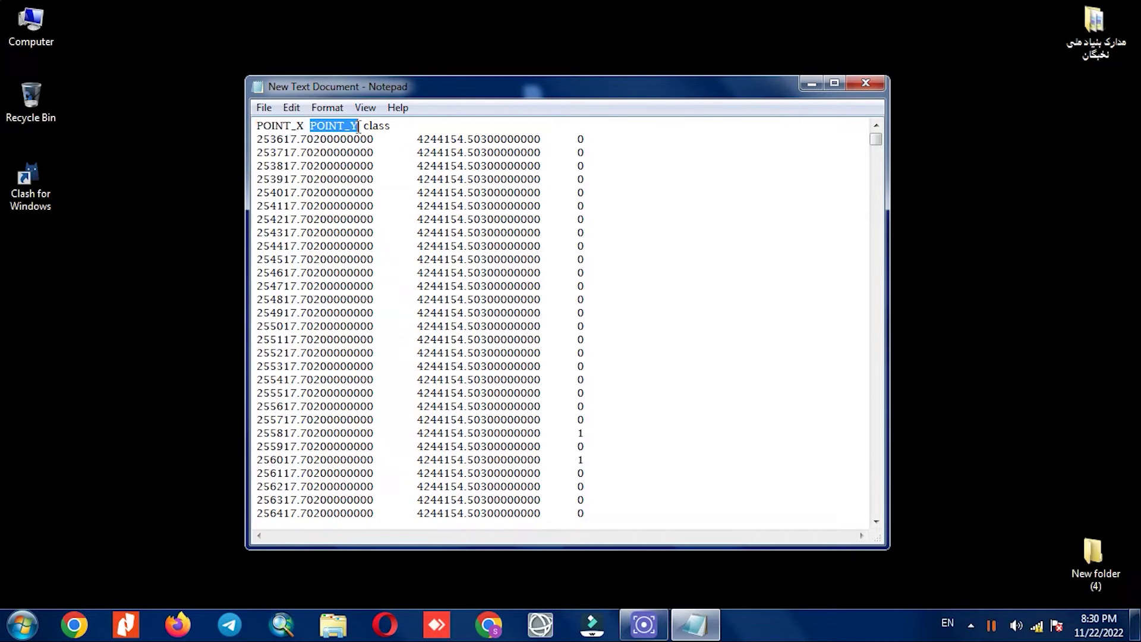
{"action": "double_click", "coordinate": [378, 126]}
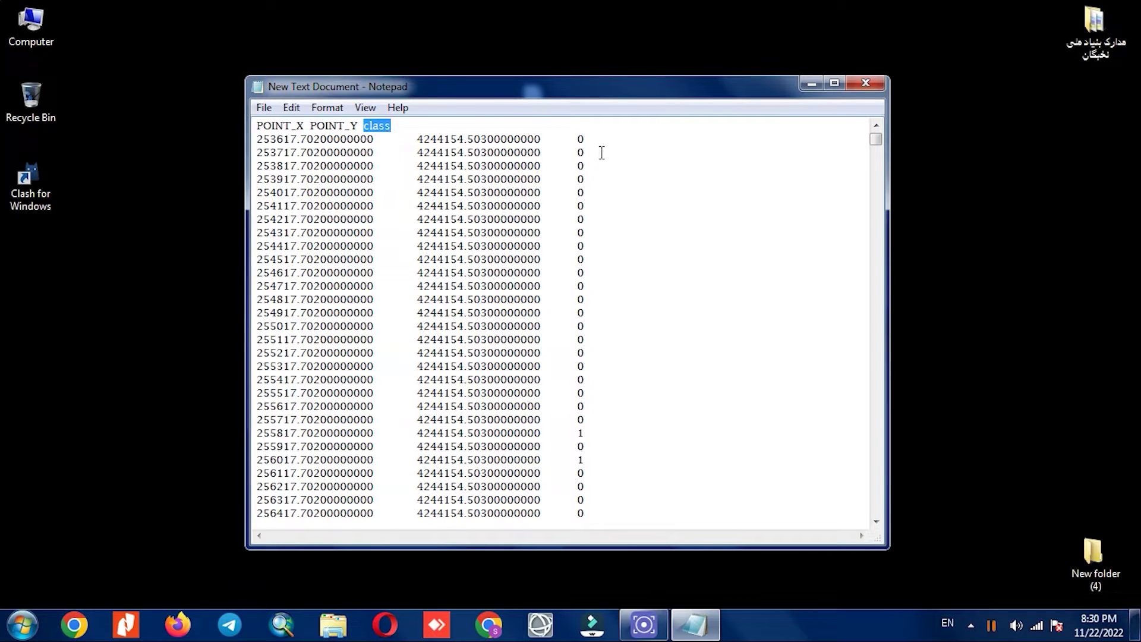
Scroll through the rows, highlight a run of class 1 values, then return to the top and close Notepad.
{"action": "scroll", "coordinate": [602, 153], "scroll_direction": "down", "scroll_amount": 5}
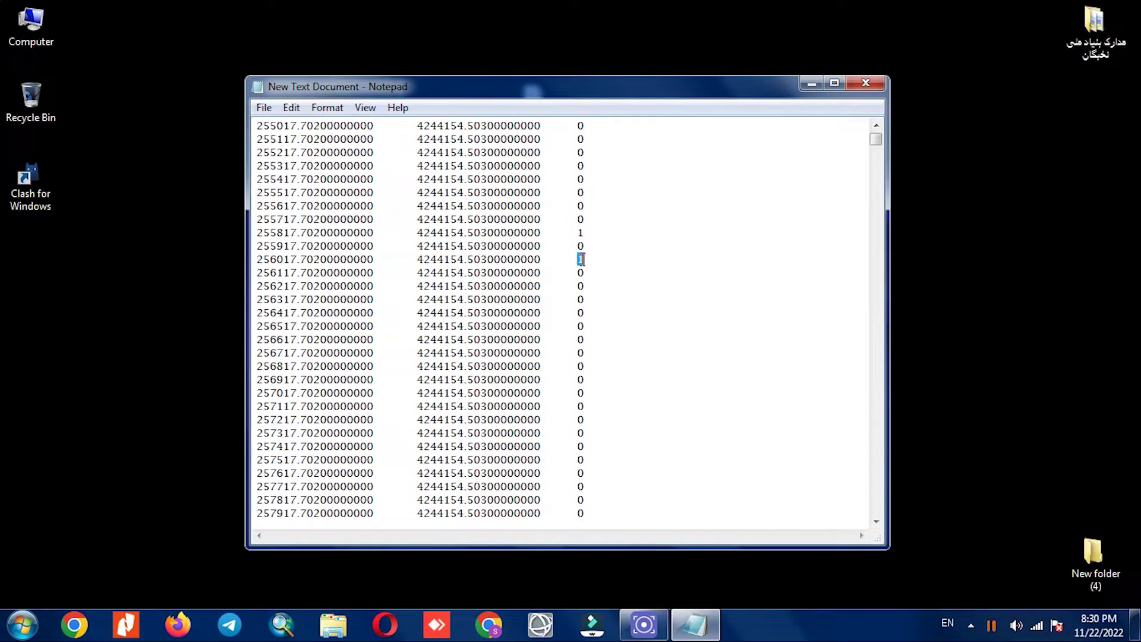
{"action": "scroll", "coordinate": [593, 278], "scroll_direction": "down", "scroll_amount": 1}
{"action": "scroll", "coordinate": [585, 299], "scroll_direction": "down", "scroll_amount": 20}
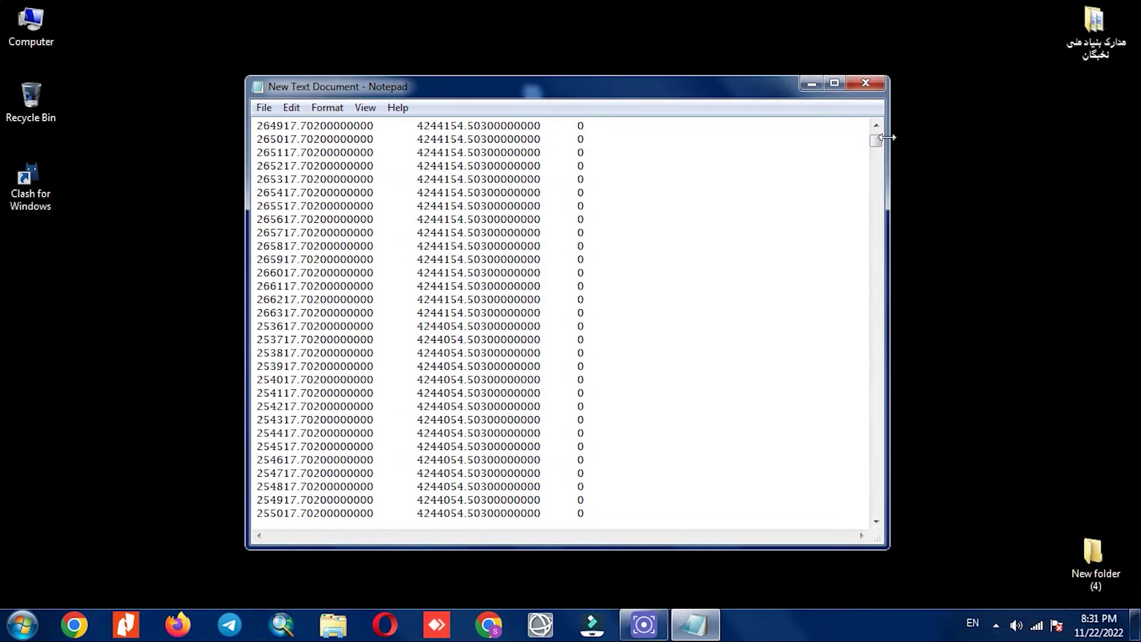
{"action": "left_click_drag", "start_coordinate": [877, 141], "coordinate": [877, 250]}
{"action": "scroll", "coordinate": [803, 266], "scroll_direction": "down", "scroll_amount": 20}
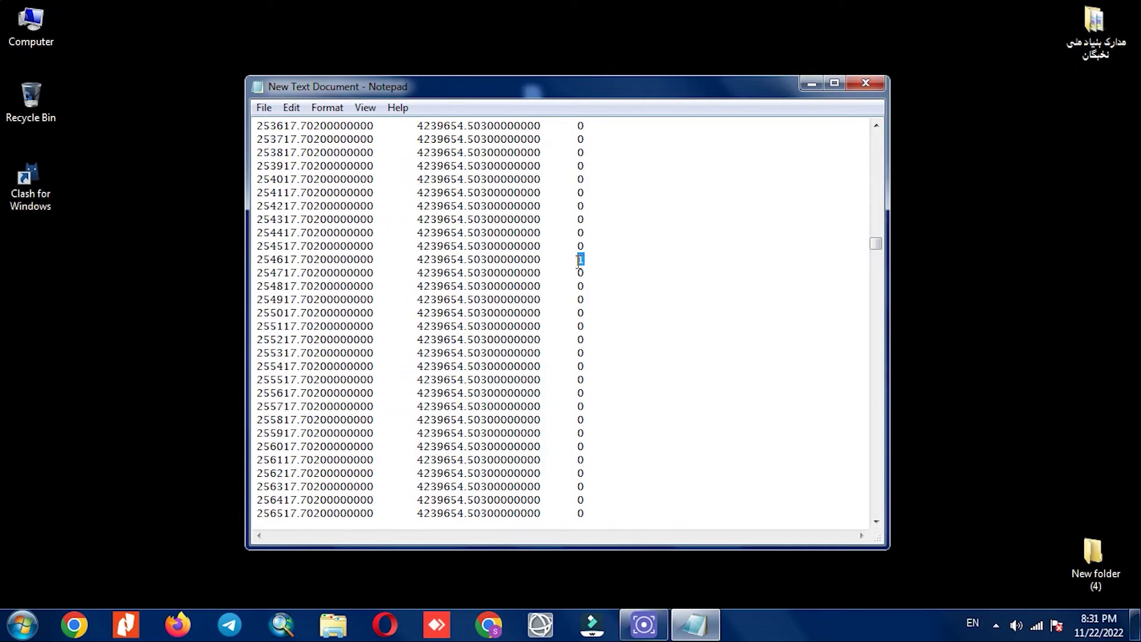
{"action": "scroll", "coordinate": [604, 313], "scroll_direction": "down", "scroll_amount": 8}
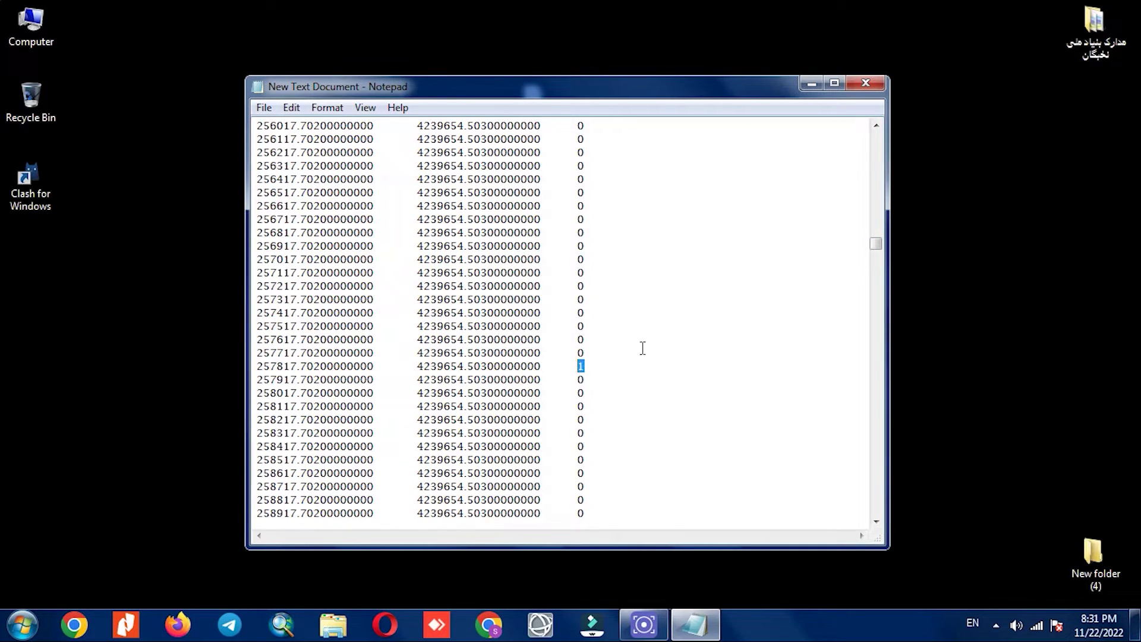
{"action": "left_click_drag", "start_coordinate": [876, 243], "coordinate": [869, 324]}
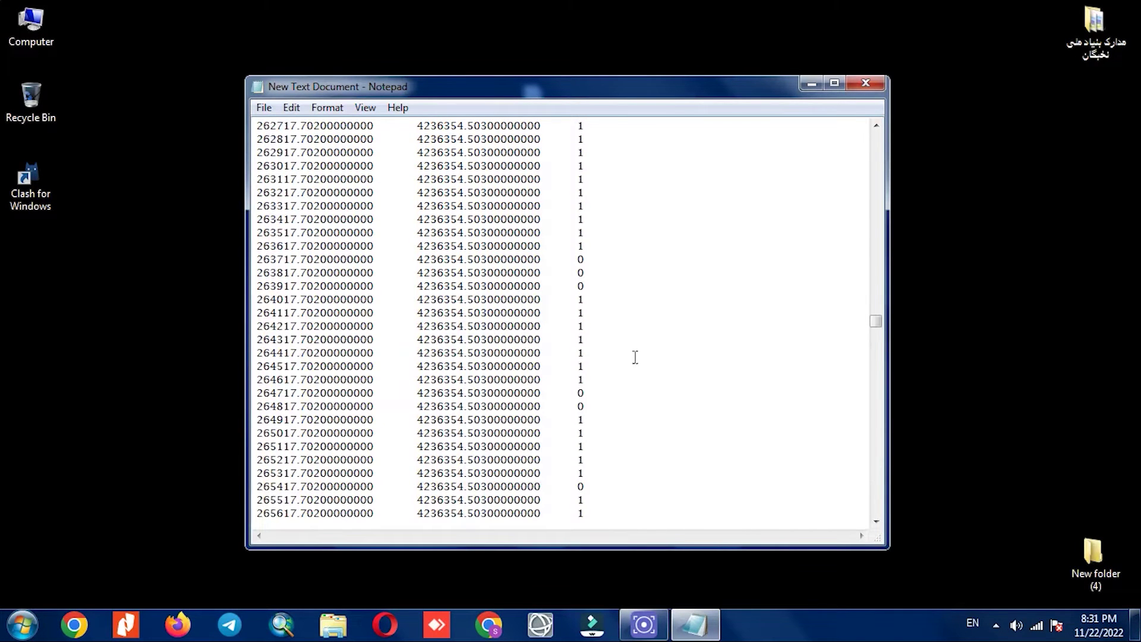
{"action": "left_click_drag", "start_coordinate": [588, 383], "coordinate": [554, 304]}
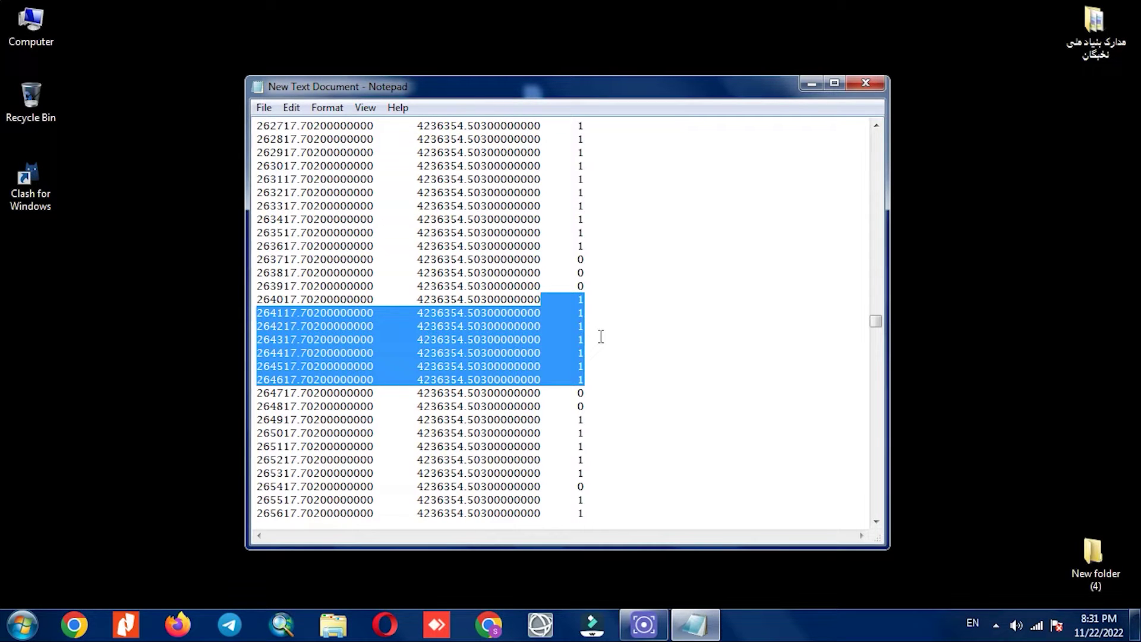
{"action": "left_click", "coordinate": [628, 339]}
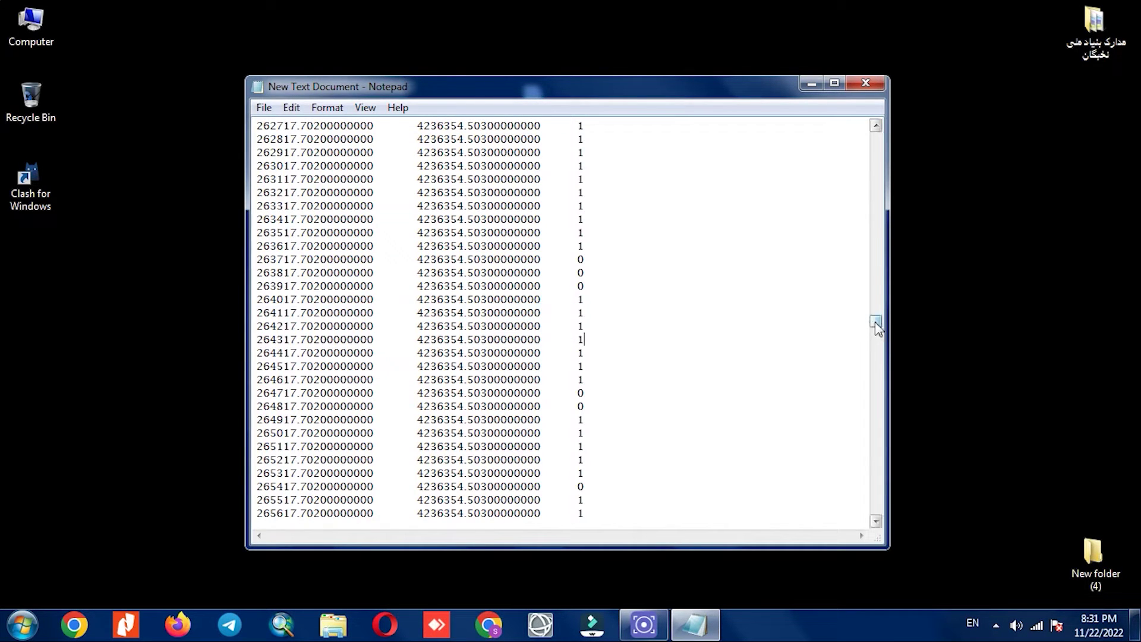
{"action": "left_click_drag", "start_coordinate": [876, 323], "coordinate": [876, 127]}
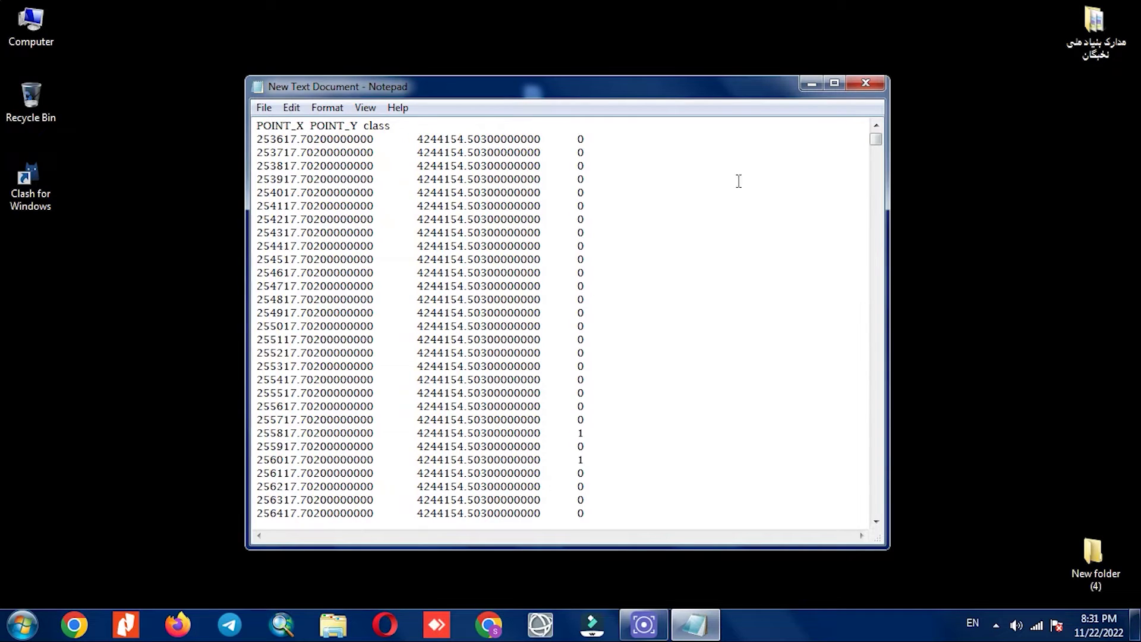
{"action": "left_click", "coordinate": [857, 85]}
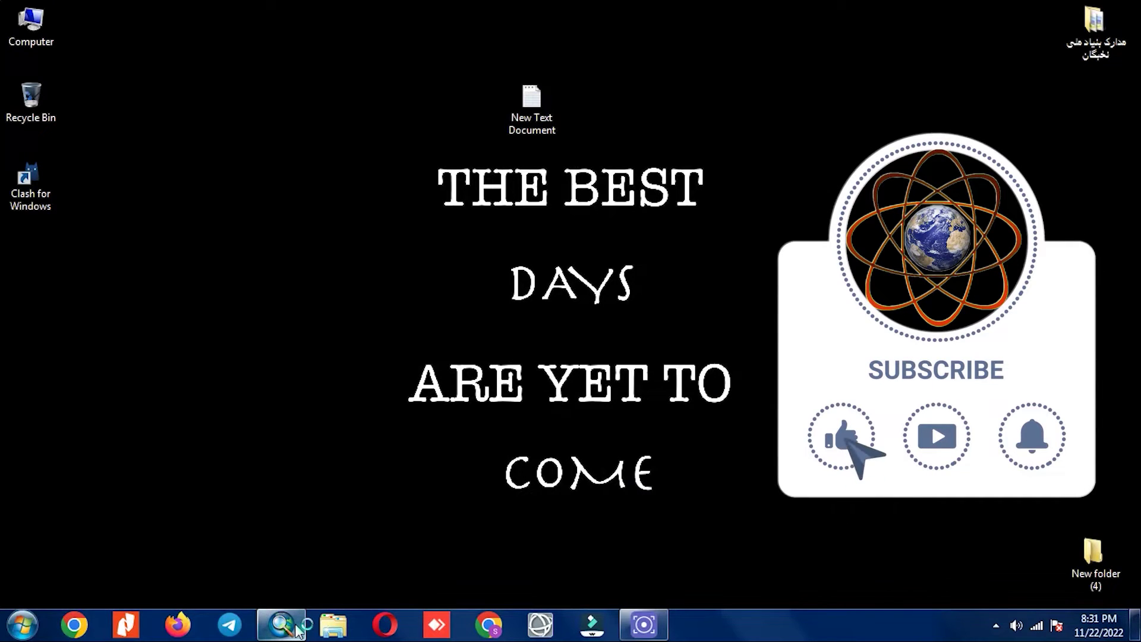
Launch ArcMap 10.8 and create a new Excel worksheet on the desktop.
{"action": "left_click", "coordinate": [297, 629]}
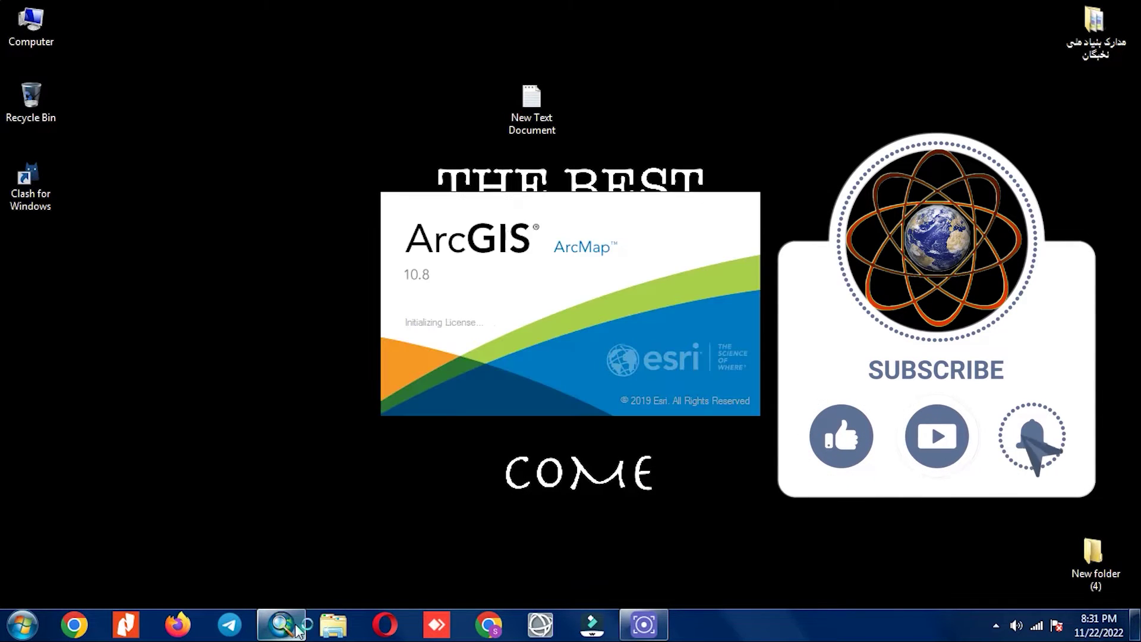
{"action": "right_click", "coordinate": [49, 258]}
{"action": "mouse_move", "coordinate": [178, 426]}
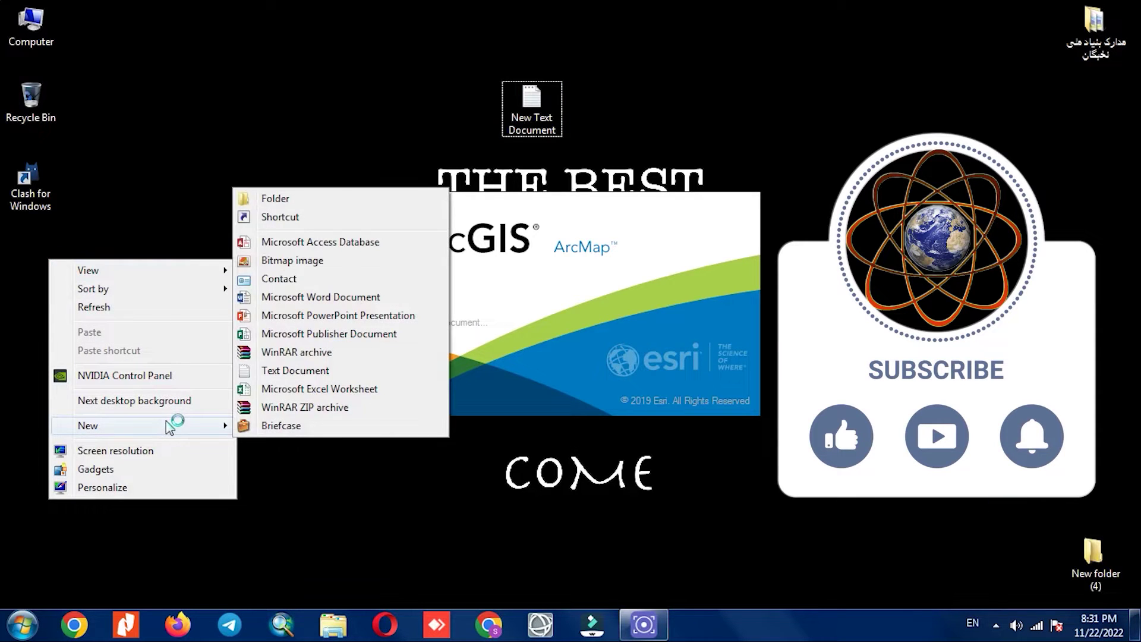
{"action": "left_click", "coordinate": [425, 390]}
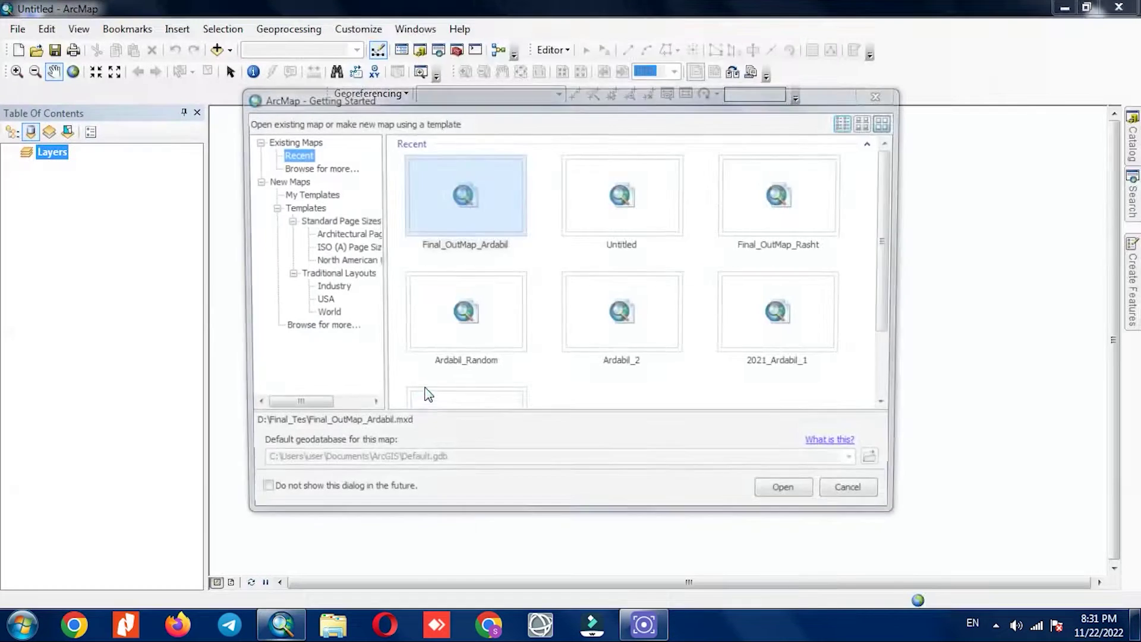
Skip the Getting Started dialog and add New Text Document.txt to the map.
{"action": "left_click", "coordinate": [883, 94]}
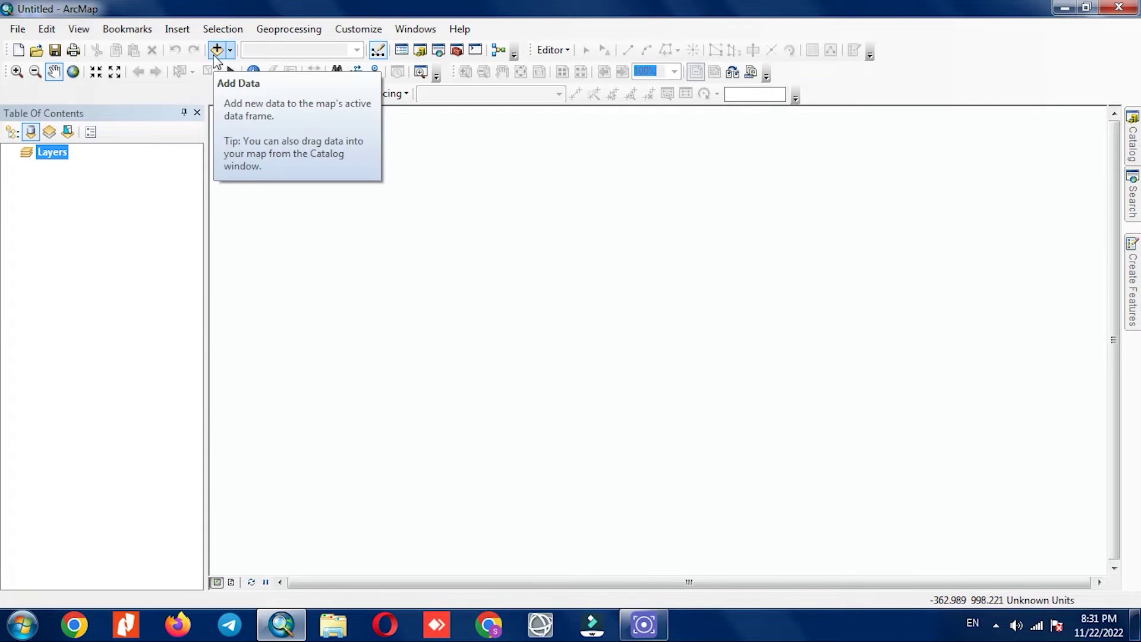
{"action": "left_click", "coordinate": [216, 50]}
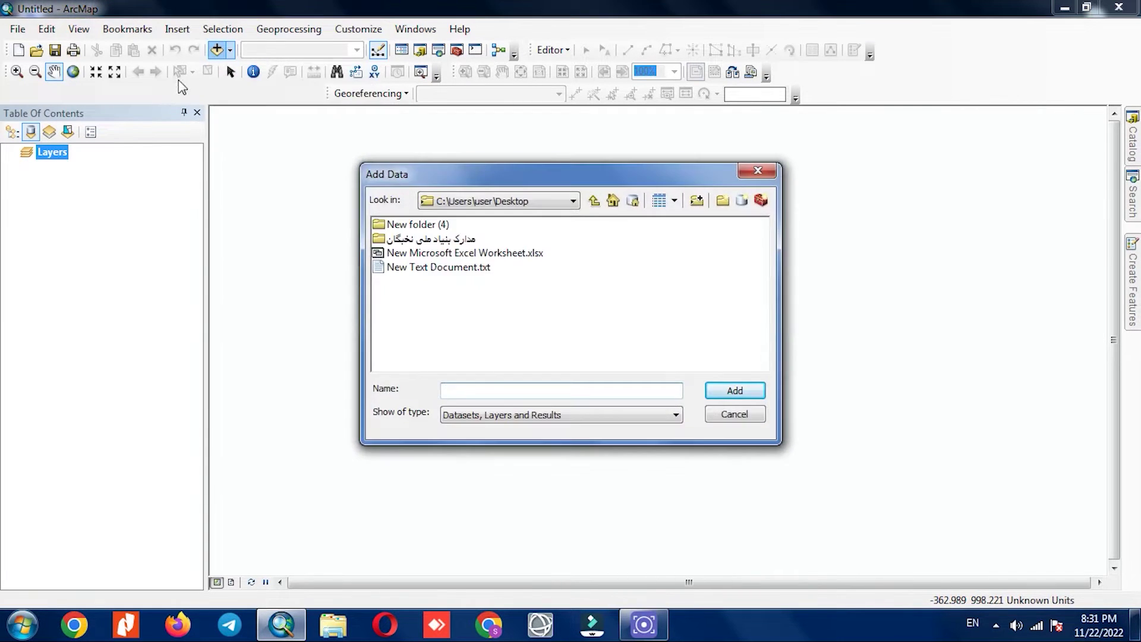
{"action": "left_click", "coordinate": [439, 268]}
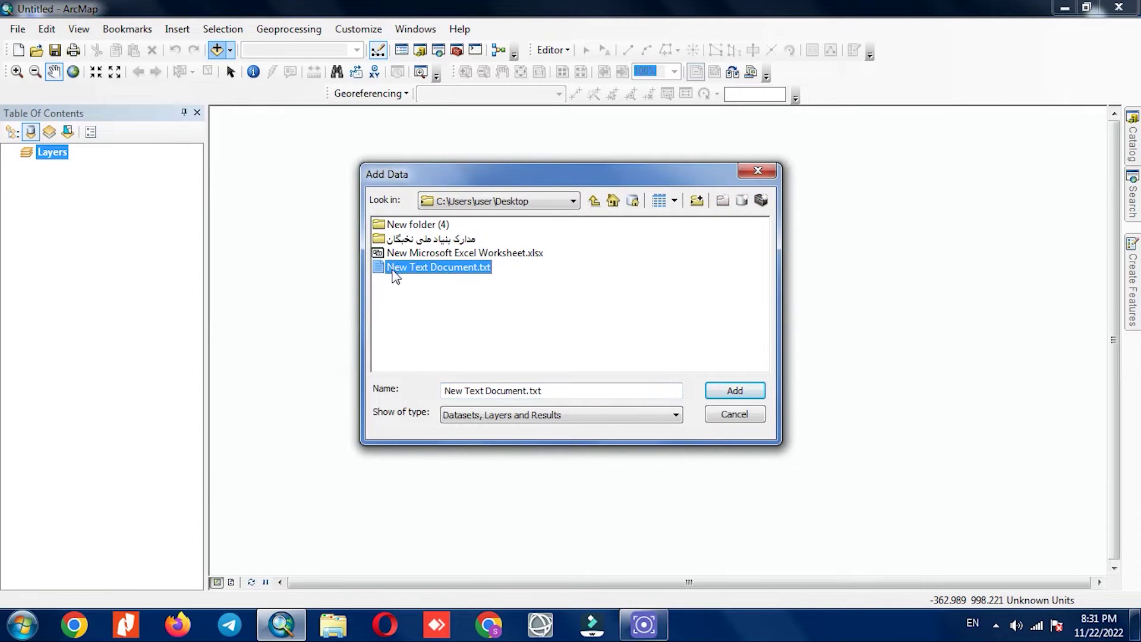
{"action": "left_click", "coordinate": [733, 389]}
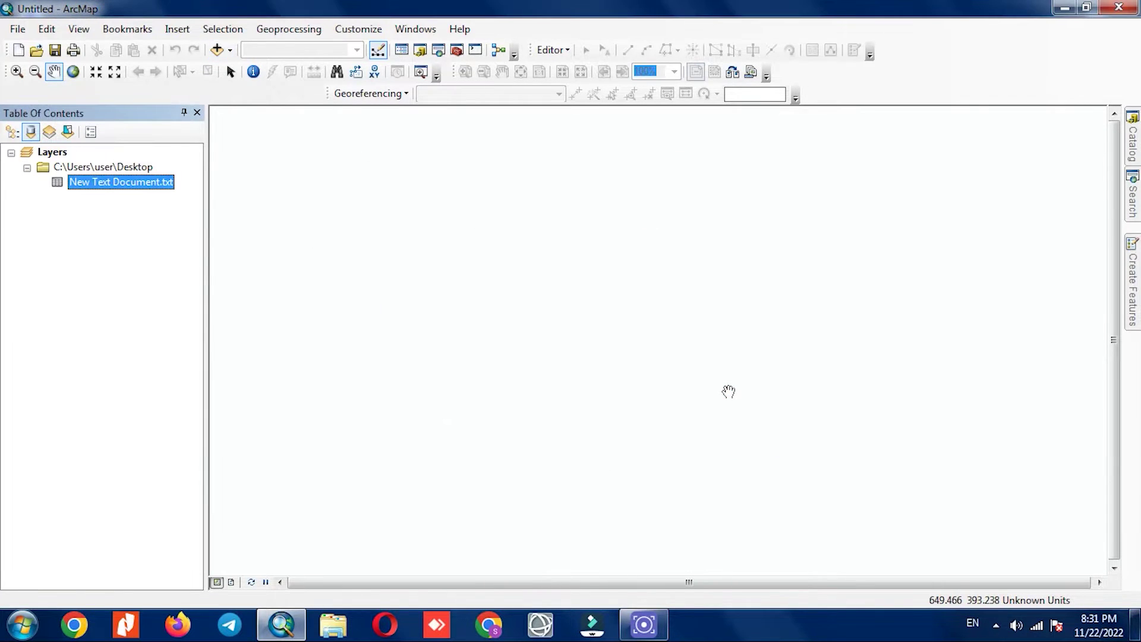
Open the attribute table of New Text Document.txt and dismiss the offline notification.
{"action": "right_click", "coordinate": [128, 187]}
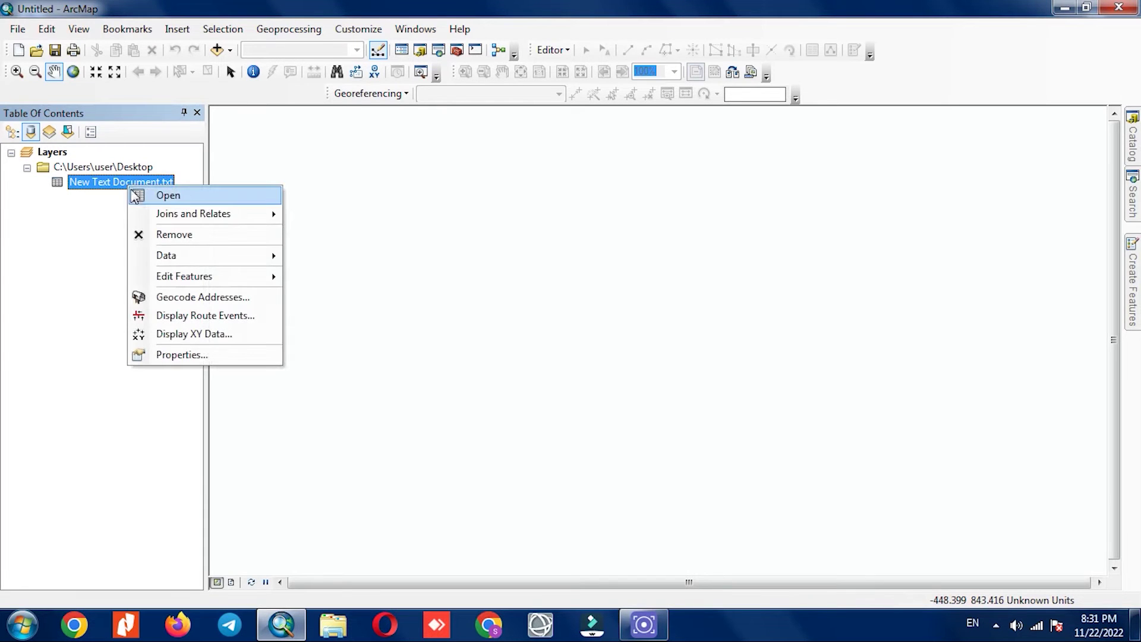
{"action": "left_click", "coordinate": [219, 195]}
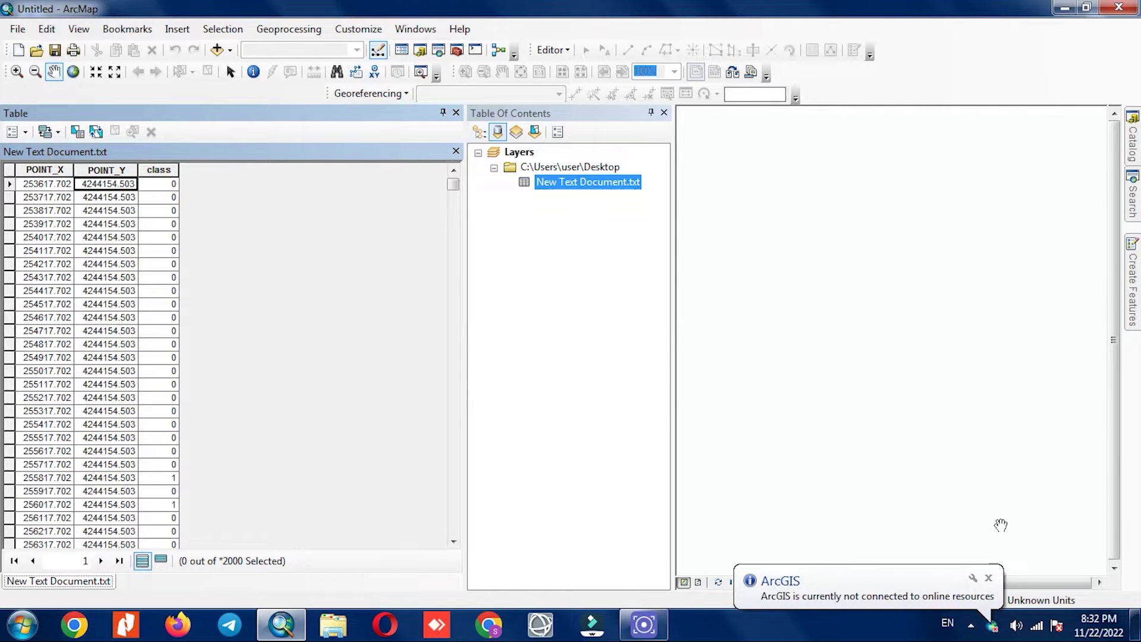
{"action": "left_click", "coordinate": [988, 578]}
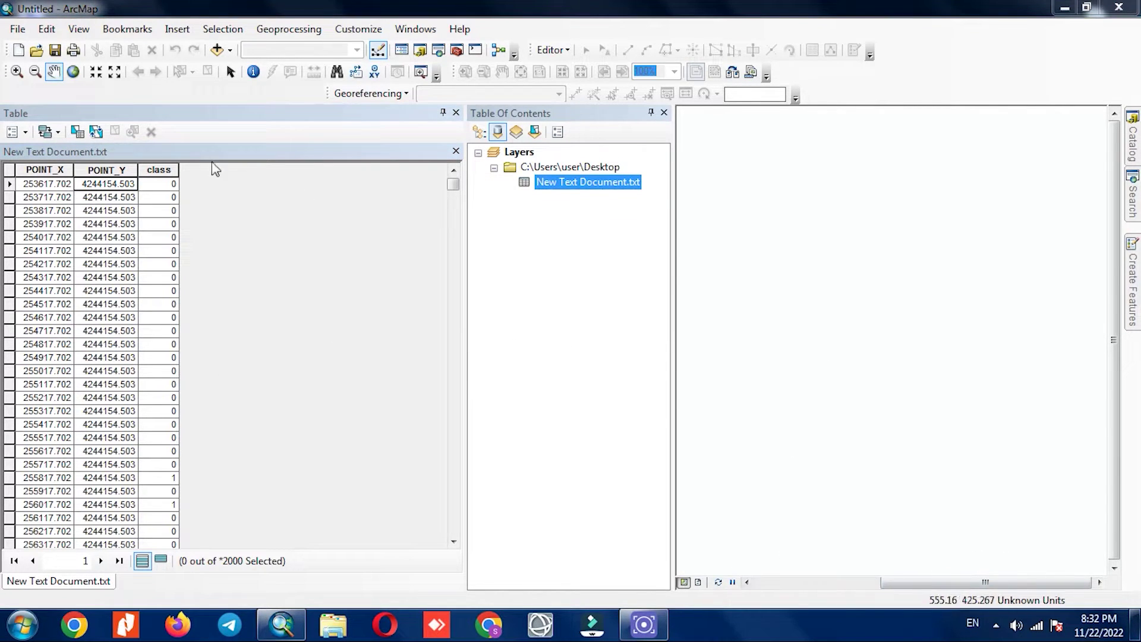
{"action": "scroll", "coordinate": [230, 268], "scroll_direction": "down", "scroll_amount": 8}
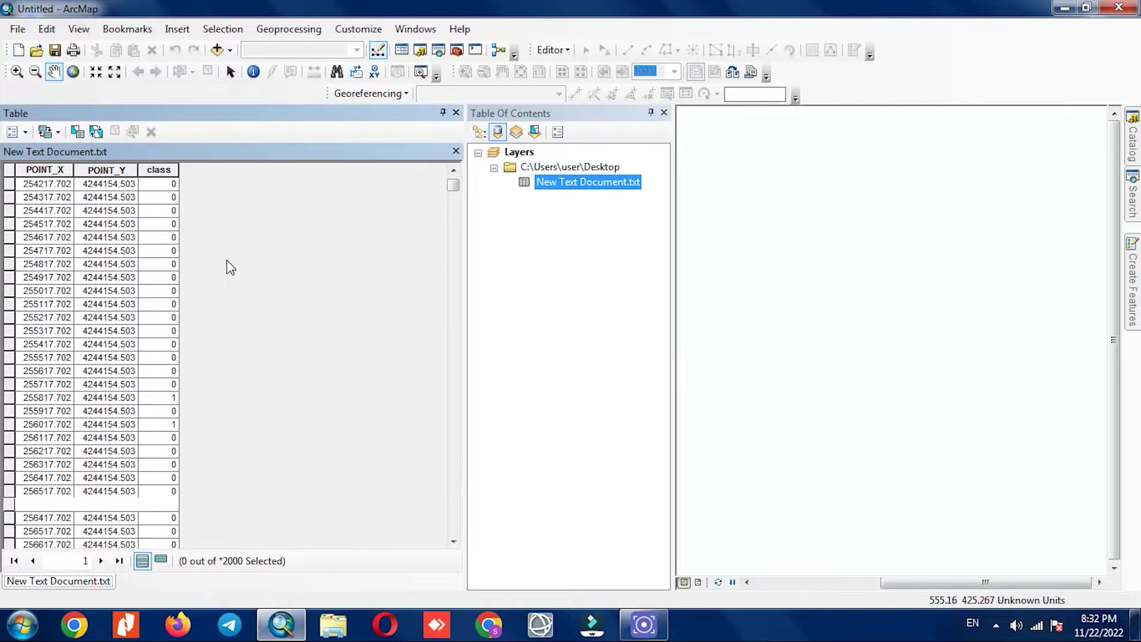
{"action": "left_click_drag", "start_coordinate": [453, 188], "coordinate": [440, 167]}
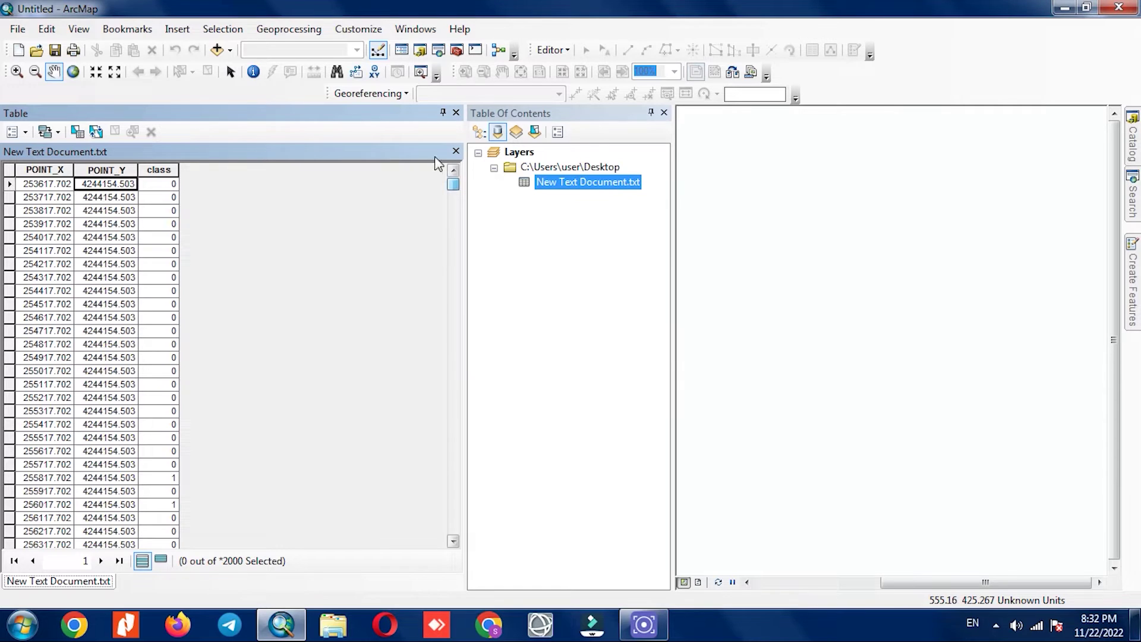
Sort the table by the class field ascending, review the rows, and close it.
{"action": "left_click", "coordinate": [158, 169]}
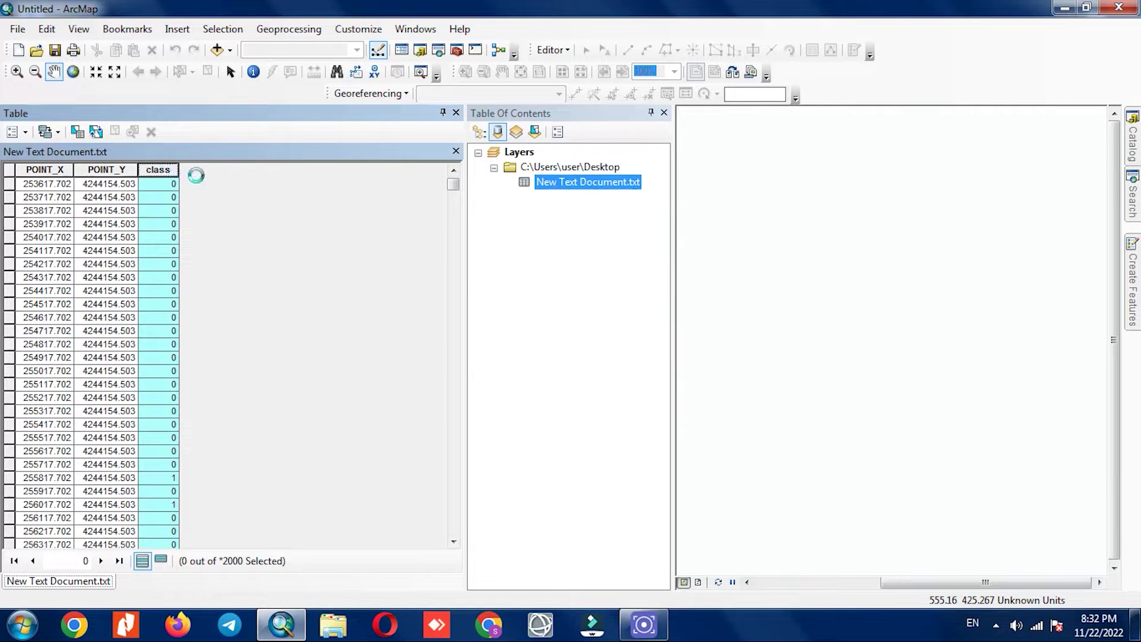
{"action": "right_click", "coordinate": [230, 171]}
{"action": "left_click", "coordinate": [304, 186]}
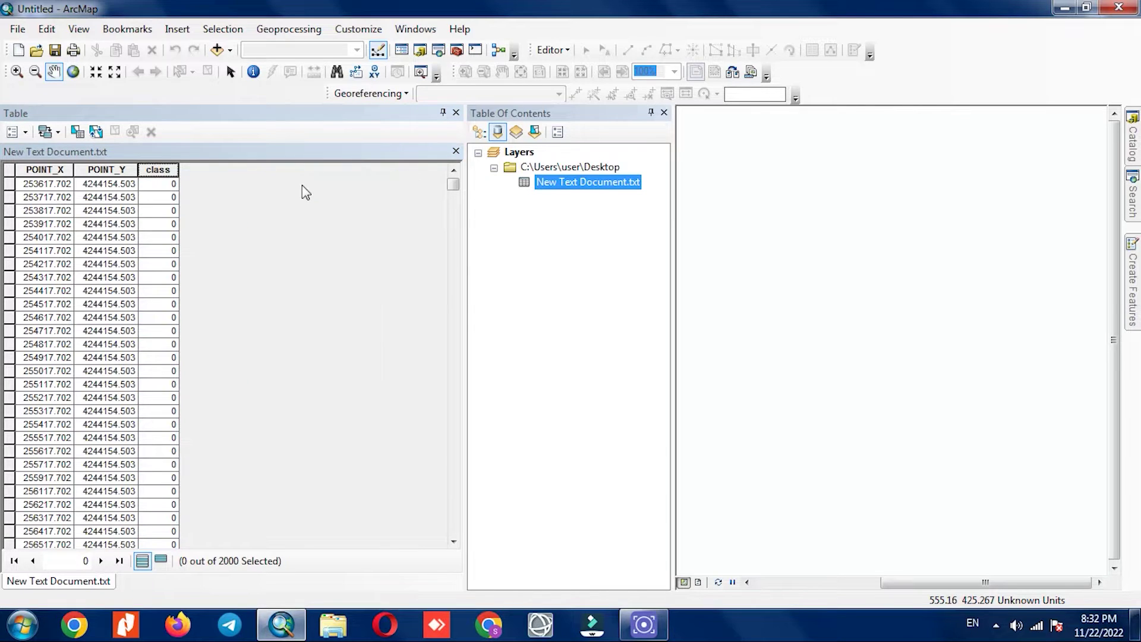
{"action": "left_click_drag", "start_coordinate": [455, 189], "coordinate": [462, 537]}
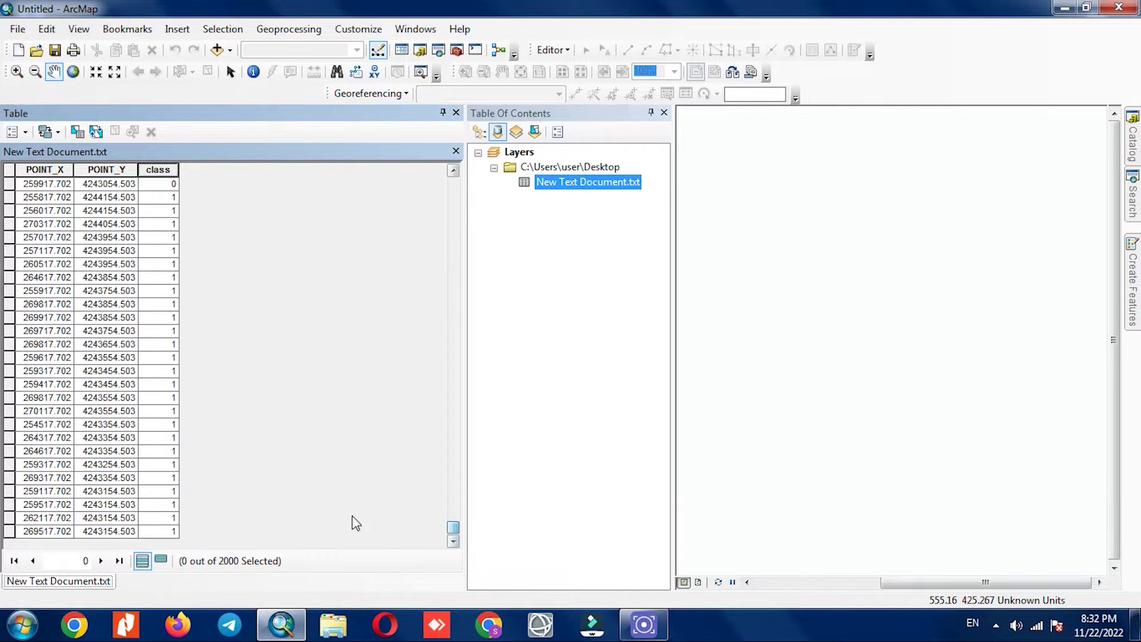
{"action": "scroll", "coordinate": [287, 510], "scroll_direction": "down", "scroll_amount": 5}
{"action": "scroll", "coordinate": [288, 512], "scroll_direction": "up", "scroll_amount": 12}
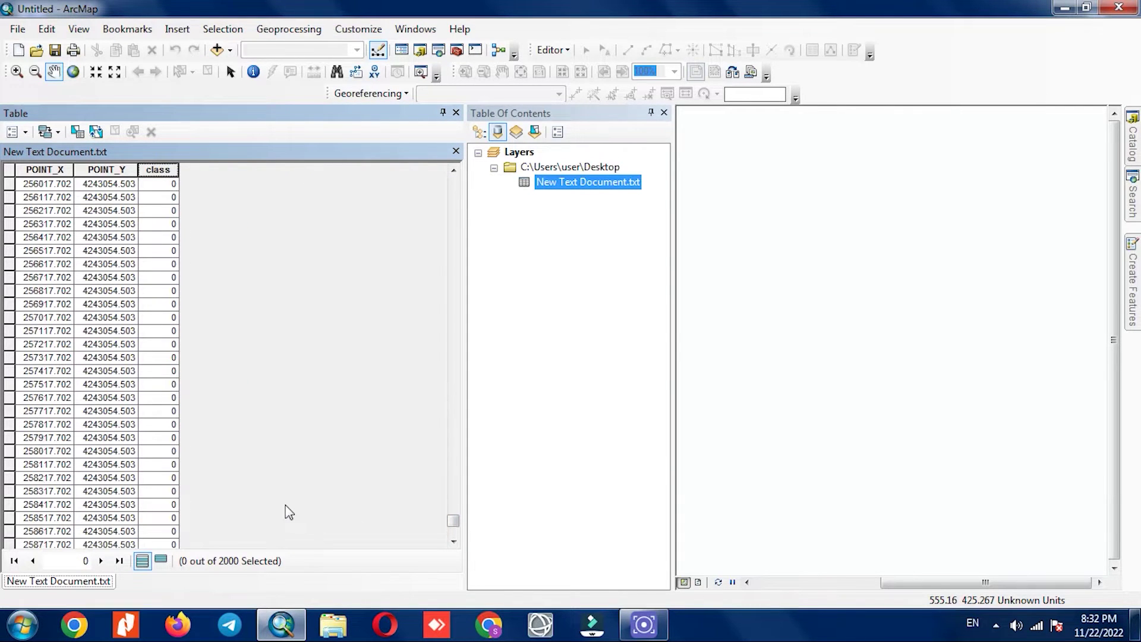
{"action": "left_click", "coordinate": [456, 151]}
Display the table's XY data with POINT_X as X and POINT_Y as Y, creating the Events point layer.
{"action": "left_click", "coordinate": [134, 201]}
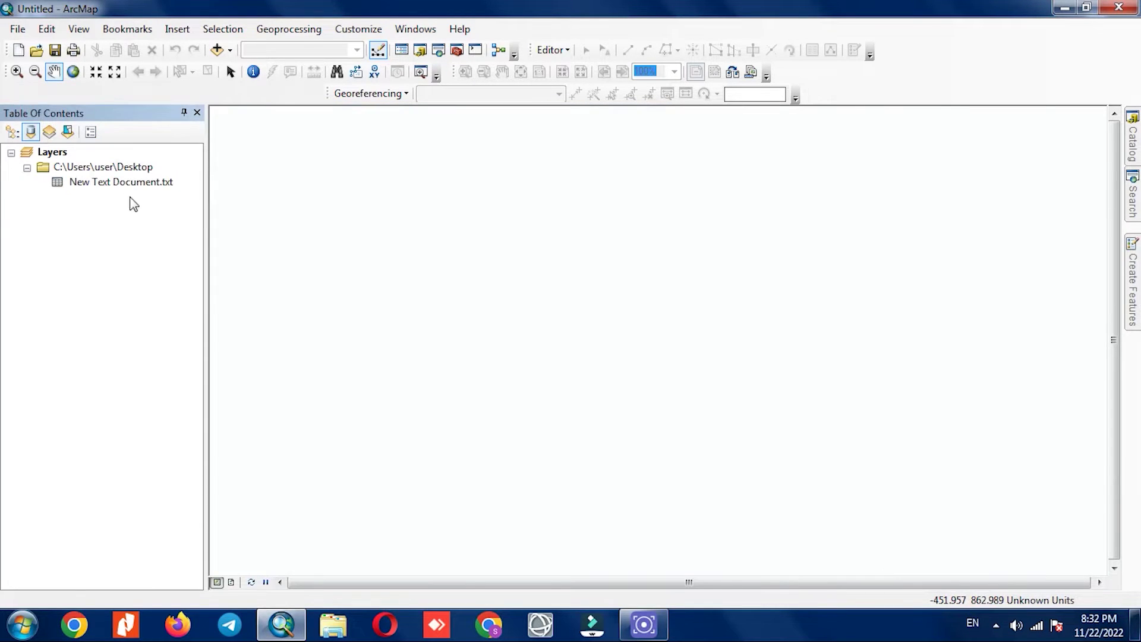
{"action": "left_click", "coordinate": [113, 186]}
{"action": "right_click", "coordinate": [82, 186]}
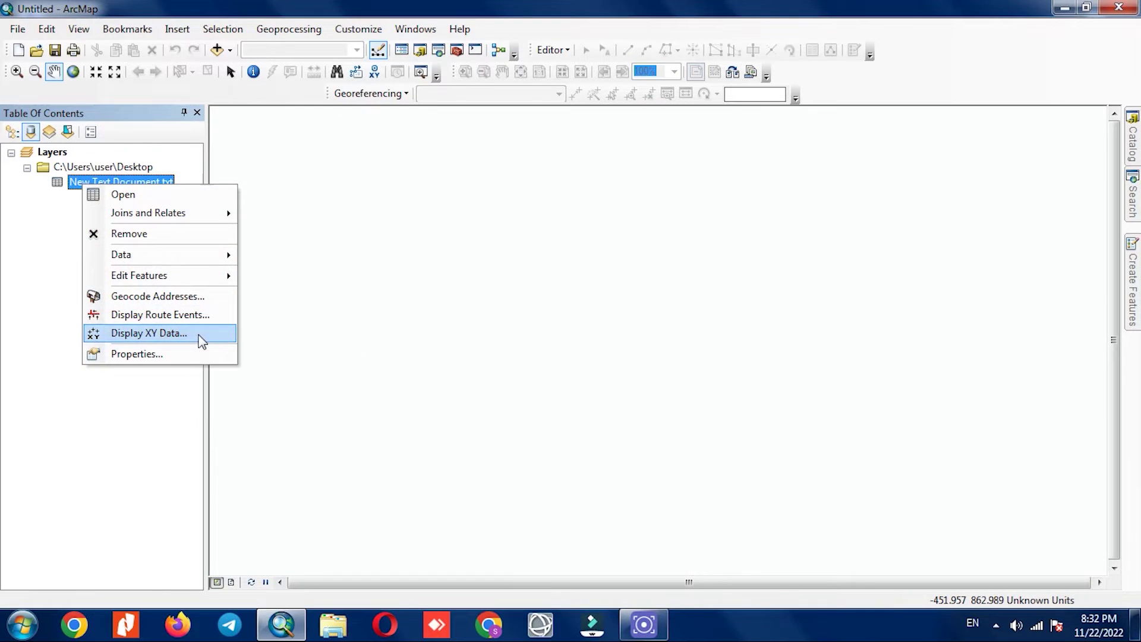
{"action": "left_click", "coordinate": [201, 333]}
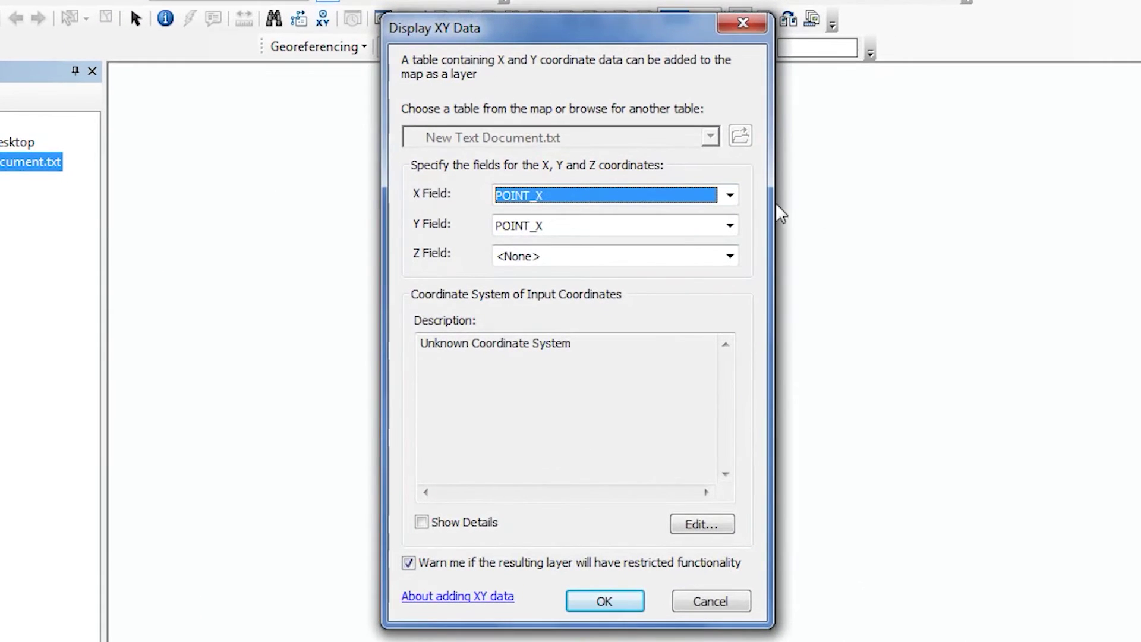
{"action": "left_click", "coordinate": [733, 201]}
{"action": "left_click", "coordinate": [672, 216]}
{"action": "left_click", "coordinate": [730, 225]}
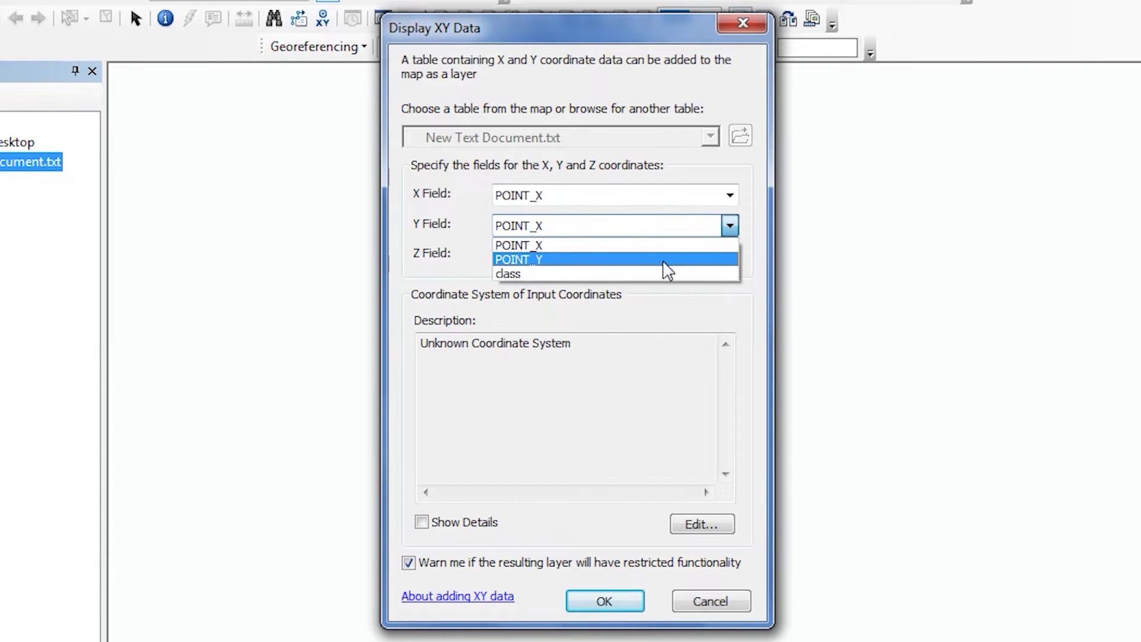
{"action": "left_click", "coordinate": [568, 260]}
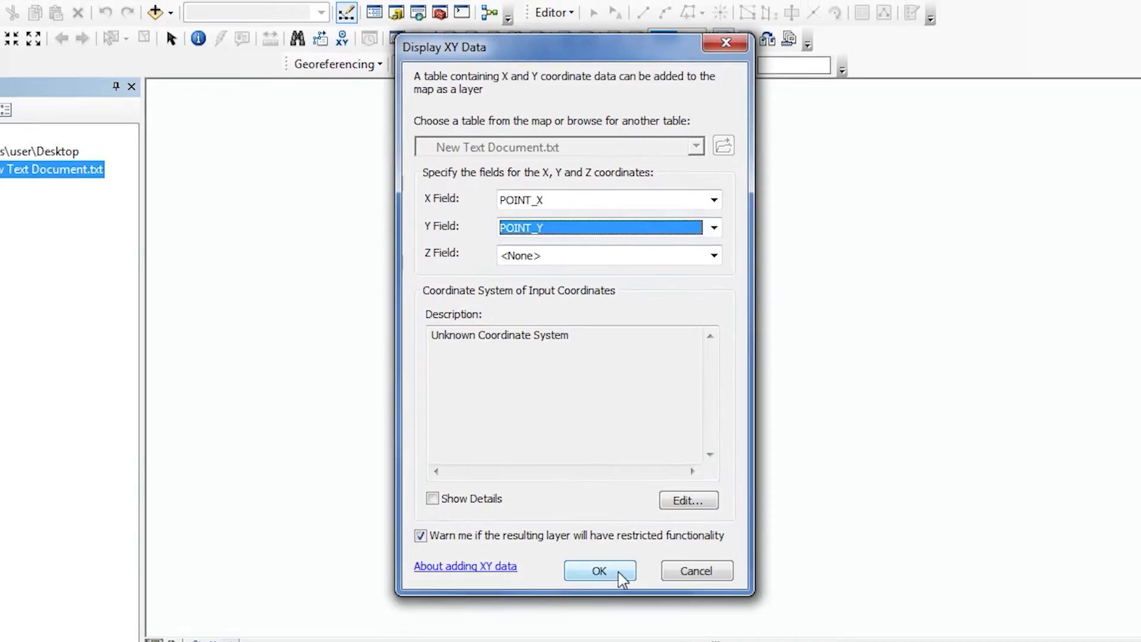
{"action": "left_click", "coordinate": [622, 580]}
{"action": "left_click", "coordinate": [673, 428]}
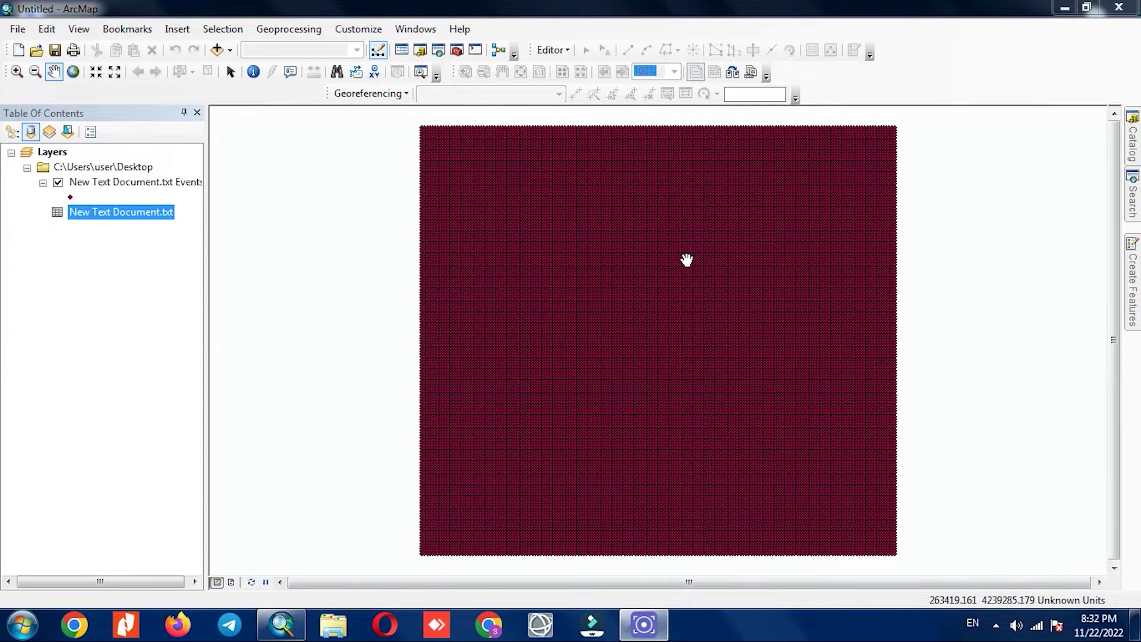
{"action": "left_click_drag", "start_coordinate": [646, 311], "coordinate": [614, 309]}
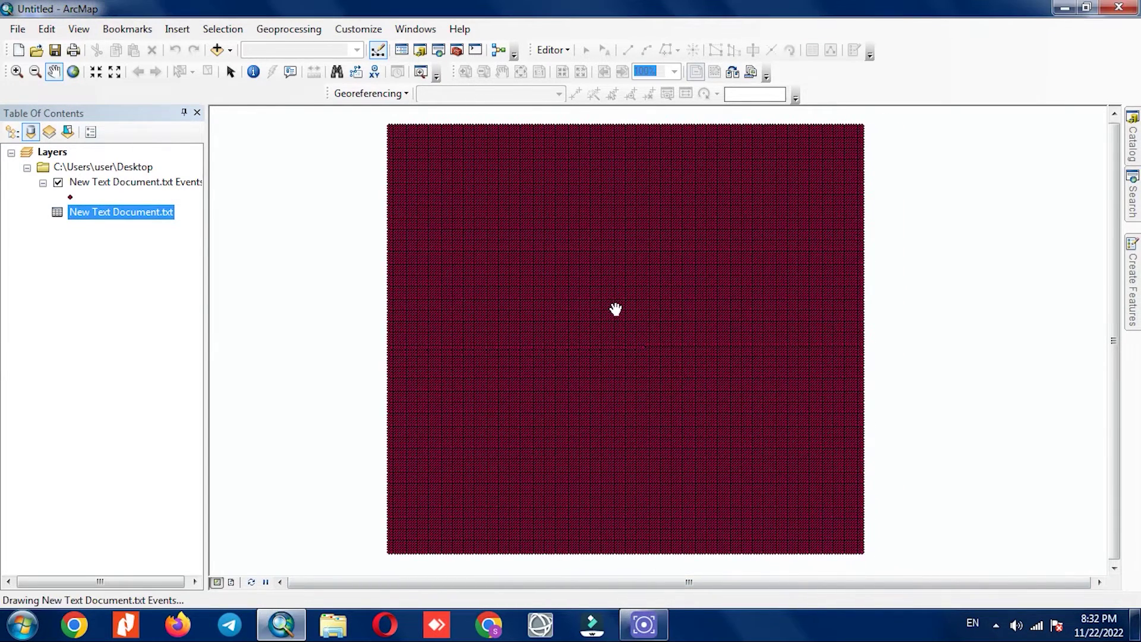
{"action": "scroll", "coordinate": [634, 311], "scroll_direction": "up", "scroll_amount": 4}
{"action": "scroll", "coordinate": [635, 311], "scroll_direction": "down", "scroll_amount": 6}
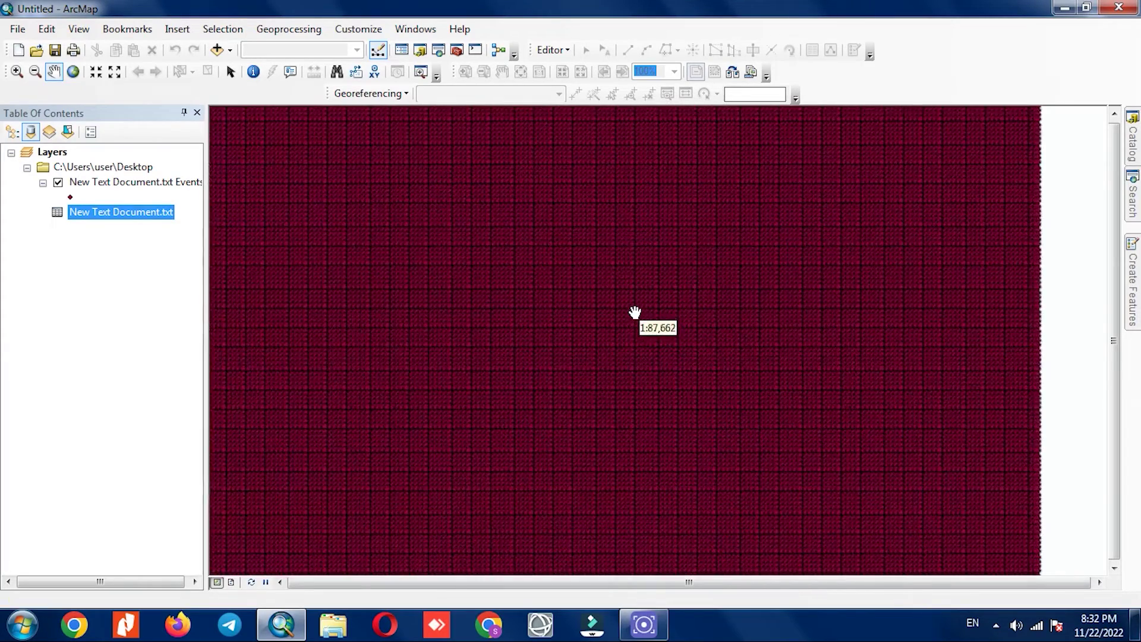
{"action": "scroll", "coordinate": [634, 312], "scroll_direction": "down", "scroll_amount": 3}
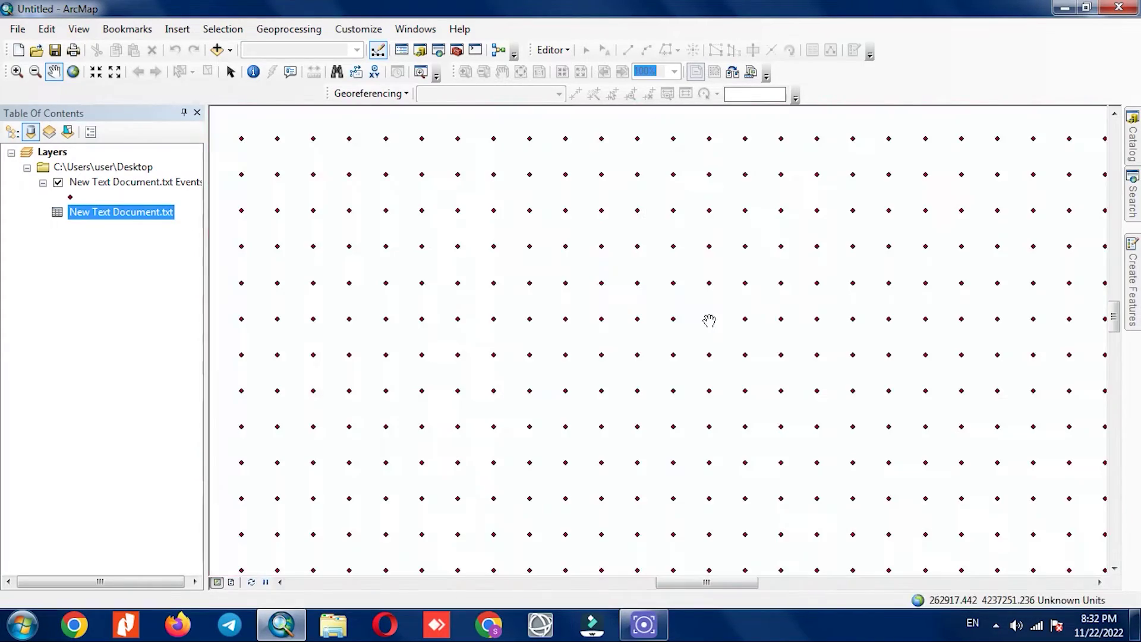
Run Spatial Analyst IDW on the Events points with class as Z, outputting Idw_txt_Feat5.
{"action": "left_click", "coordinate": [74, 74]}
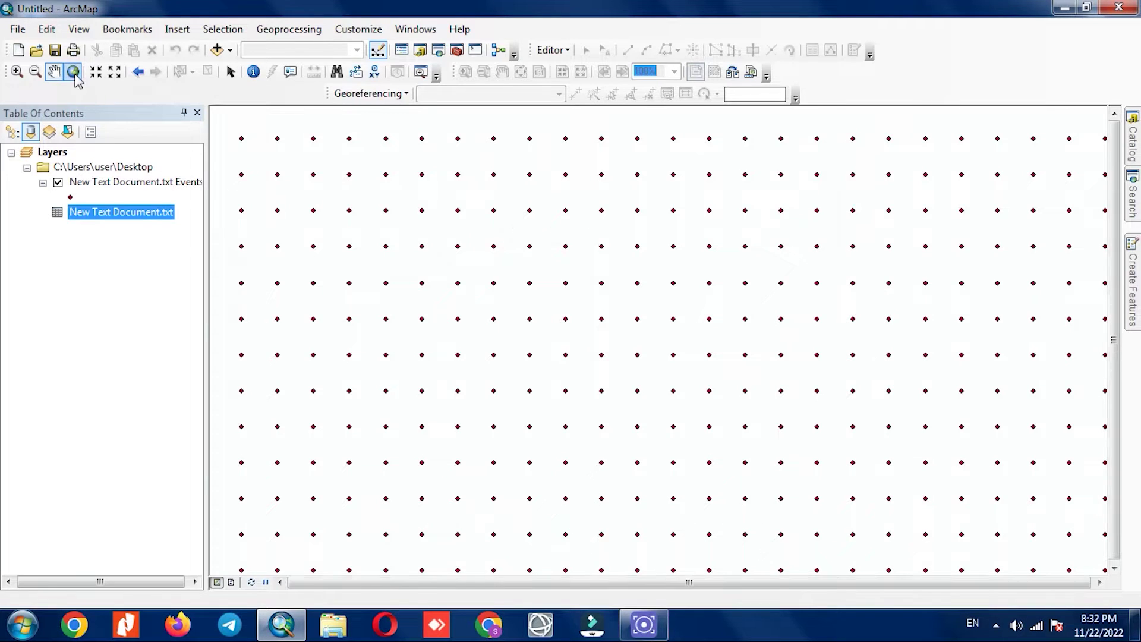
{"action": "left_click", "coordinate": [1127, 209]}
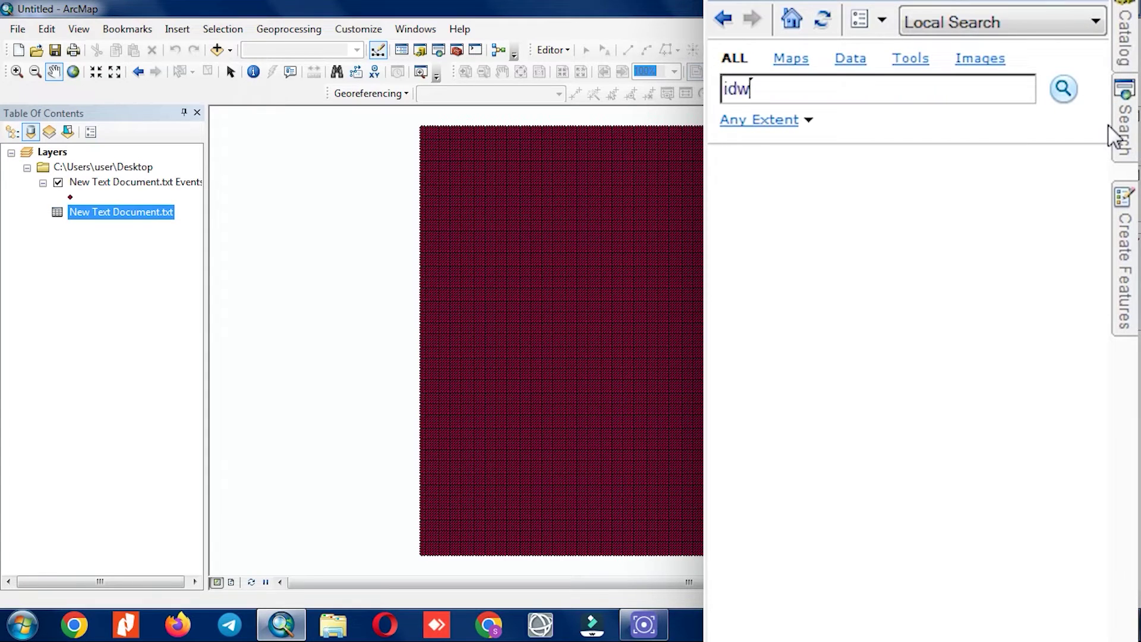
{"action": "key", "text": "Return"}
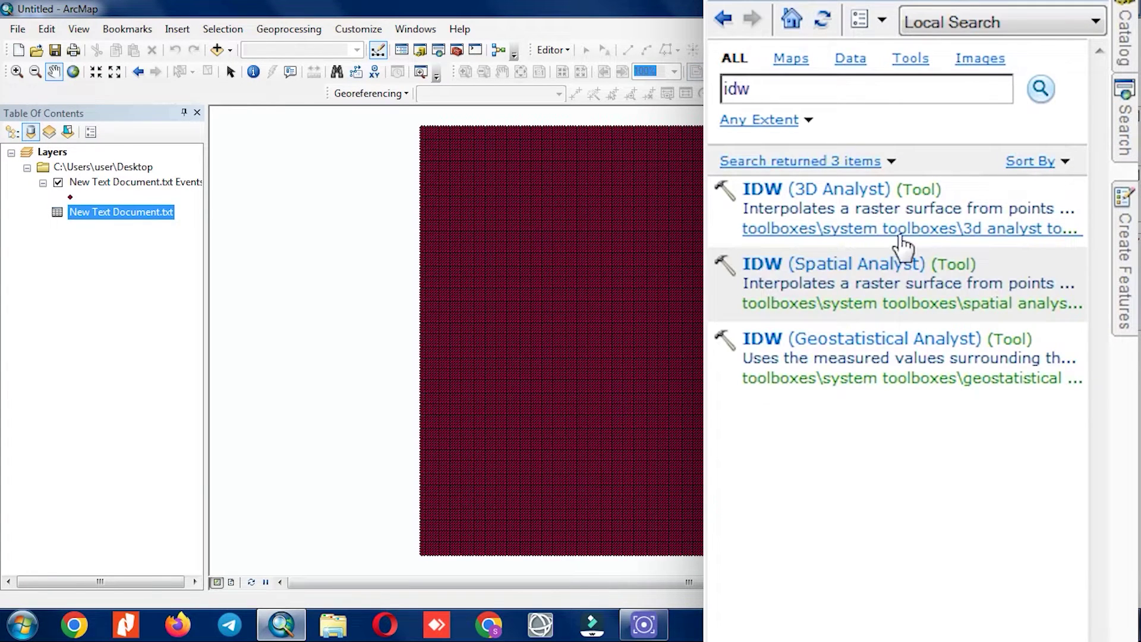
{"action": "left_click", "coordinate": [826, 262]}
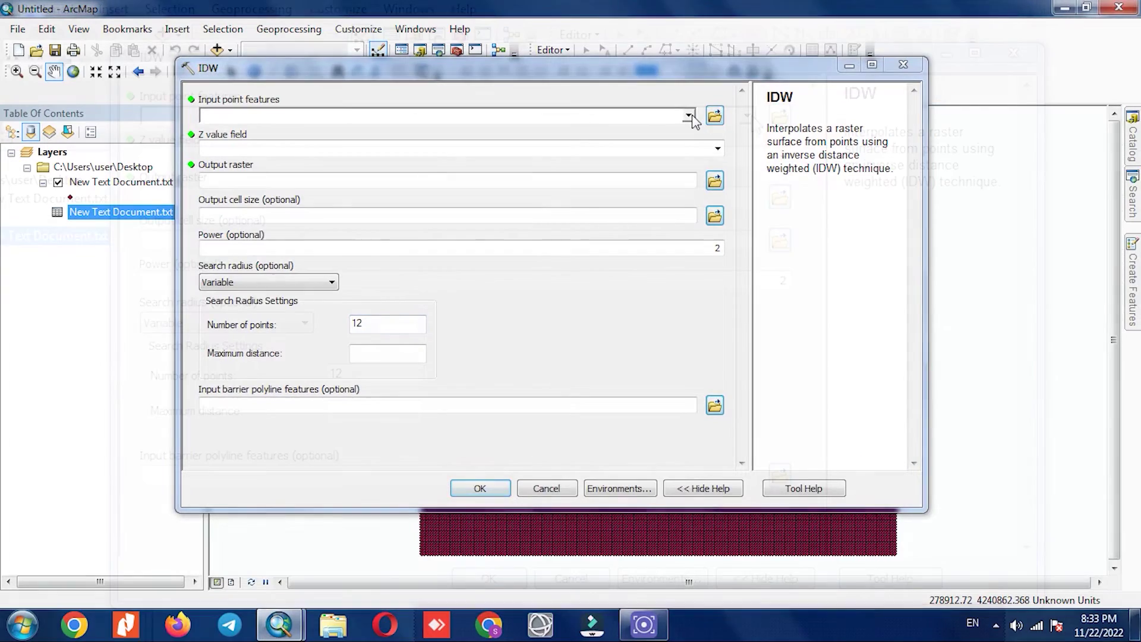
{"action": "left_click", "coordinate": [686, 115]}
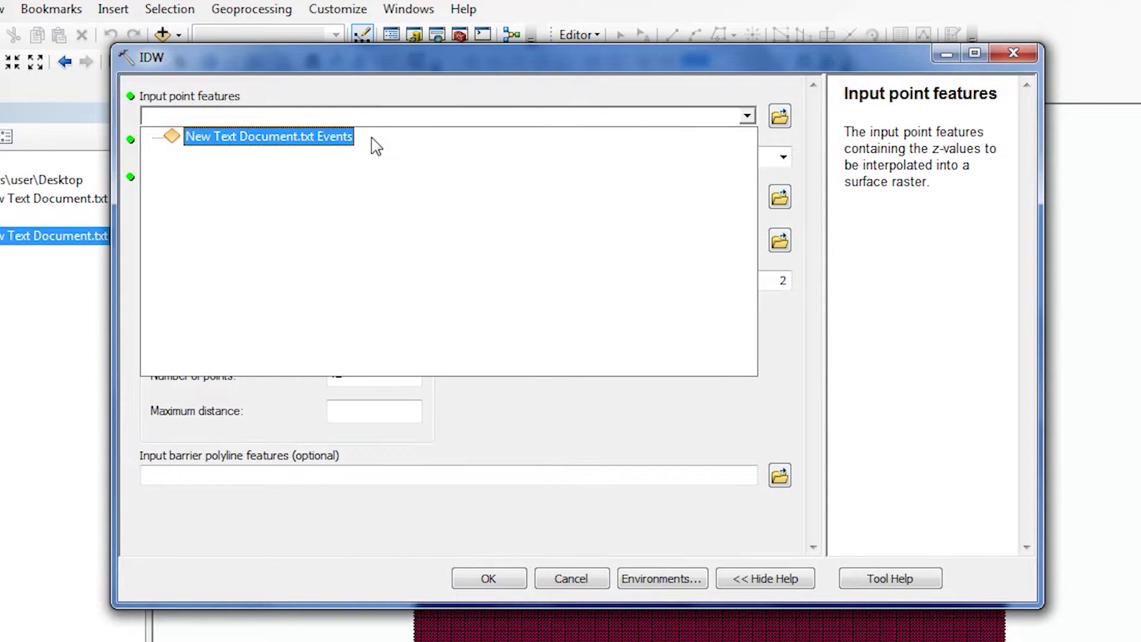
{"action": "left_click", "coordinate": [349, 136]}
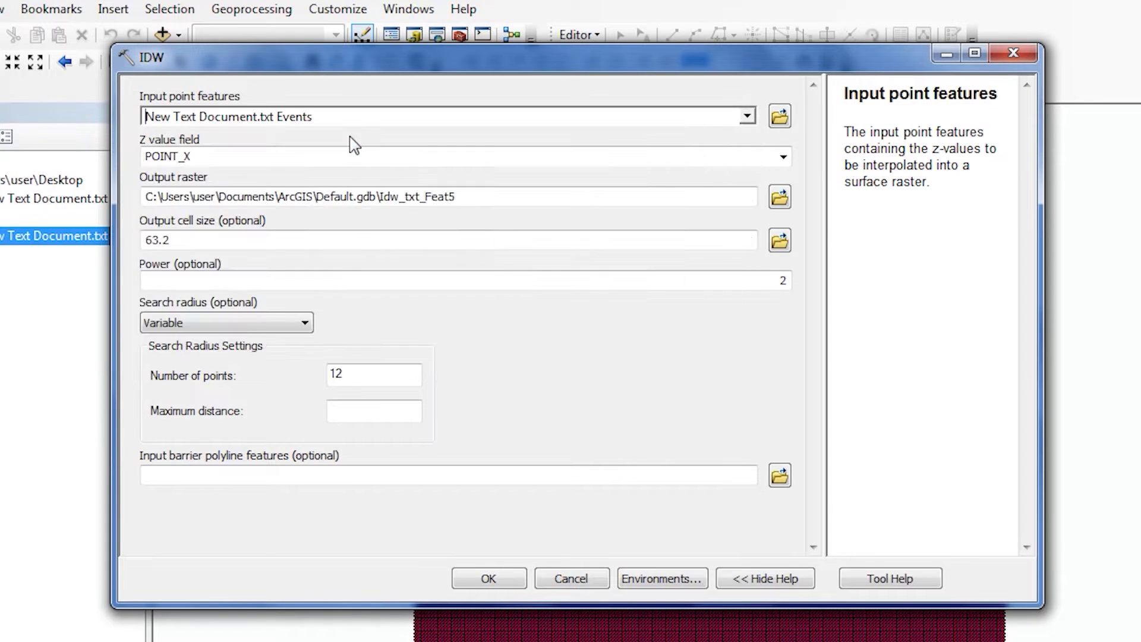
{"action": "left_click", "coordinate": [783, 157]}
{"action": "left_click", "coordinate": [416, 202]}
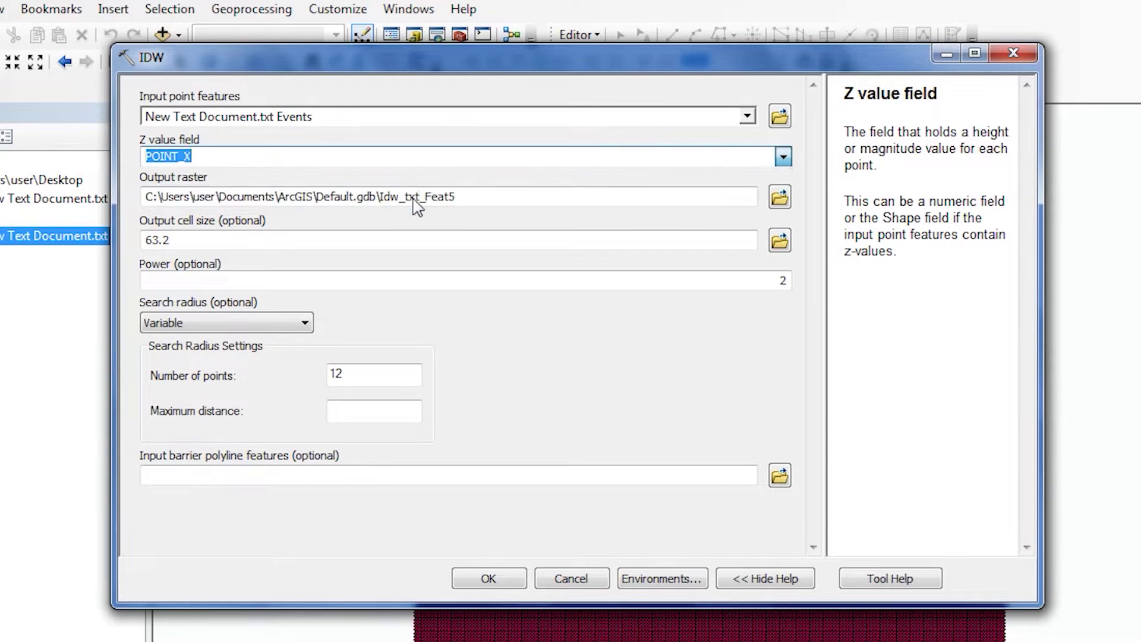
{"action": "left_click", "coordinate": [474, 190]}
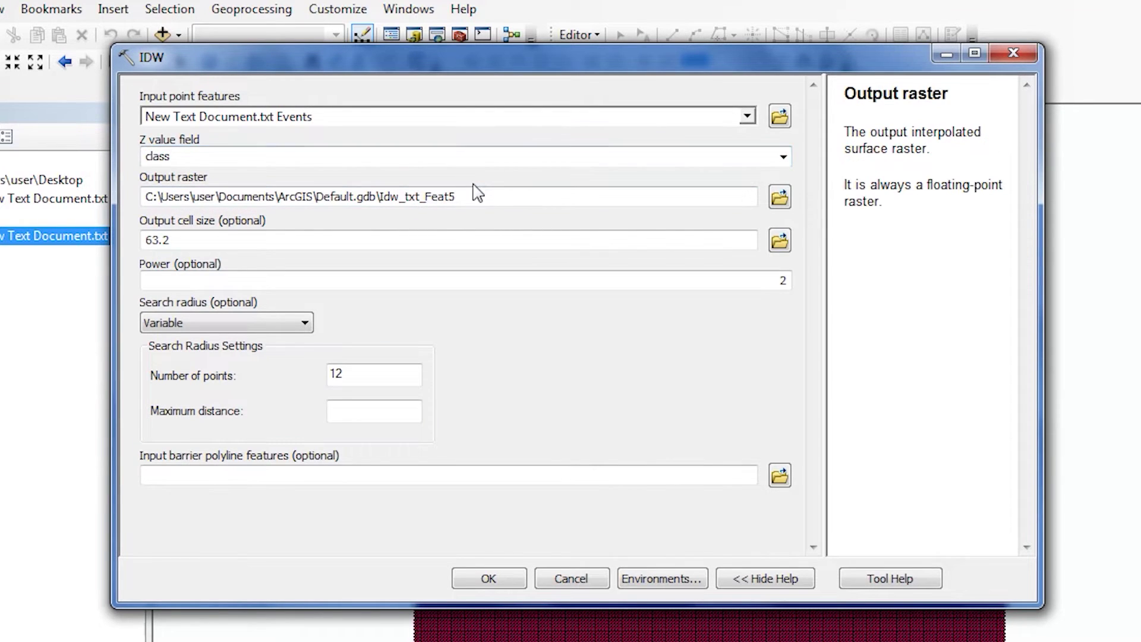
{"action": "left_click", "coordinate": [469, 580]}
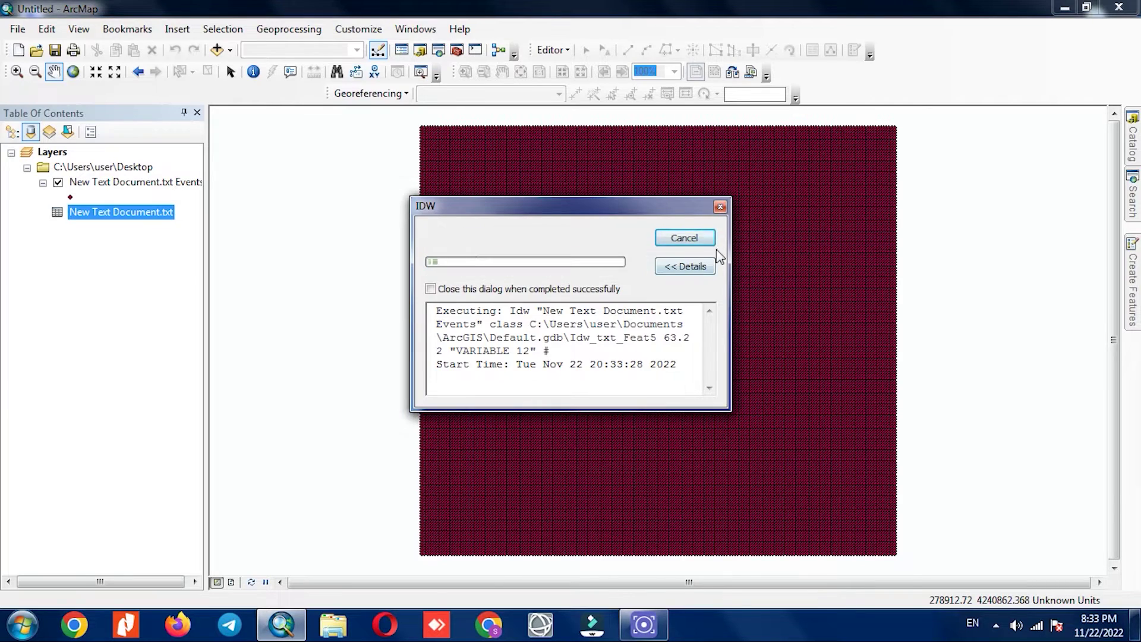
Close the IDW notice and hide the Events layer so Idw_txt_Feat5 shows alone.
{"action": "left_click", "coordinate": [719, 207]}
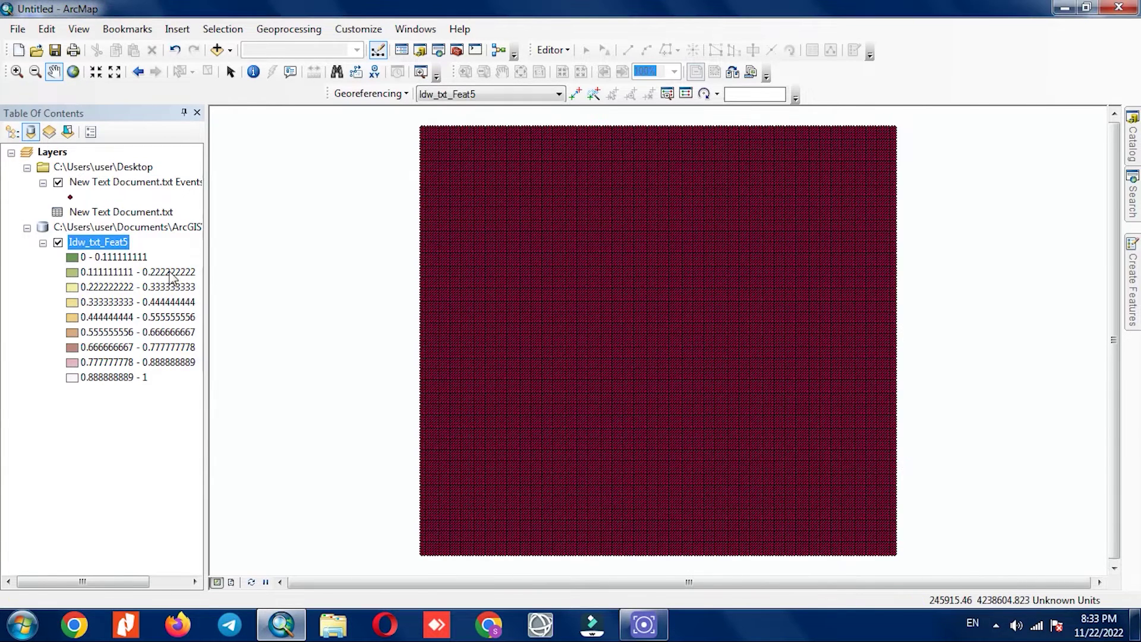
{"action": "left_click", "coordinate": [58, 182]}
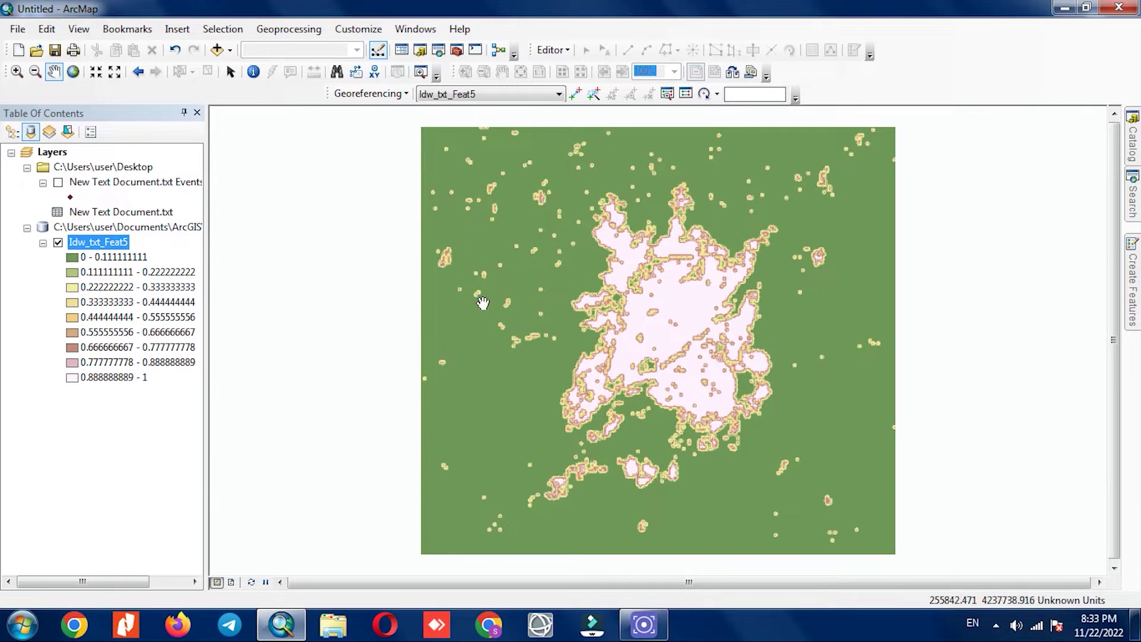
{"action": "mouse_move", "coordinate": [489, 308]}
{"action": "left_mouse_down"}
{"action": "mouse_move", "coordinate": [501, 303]}
{"action": "mouse_move", "coordinate": [480, 302]}
{"action": "left_mouse_up"}
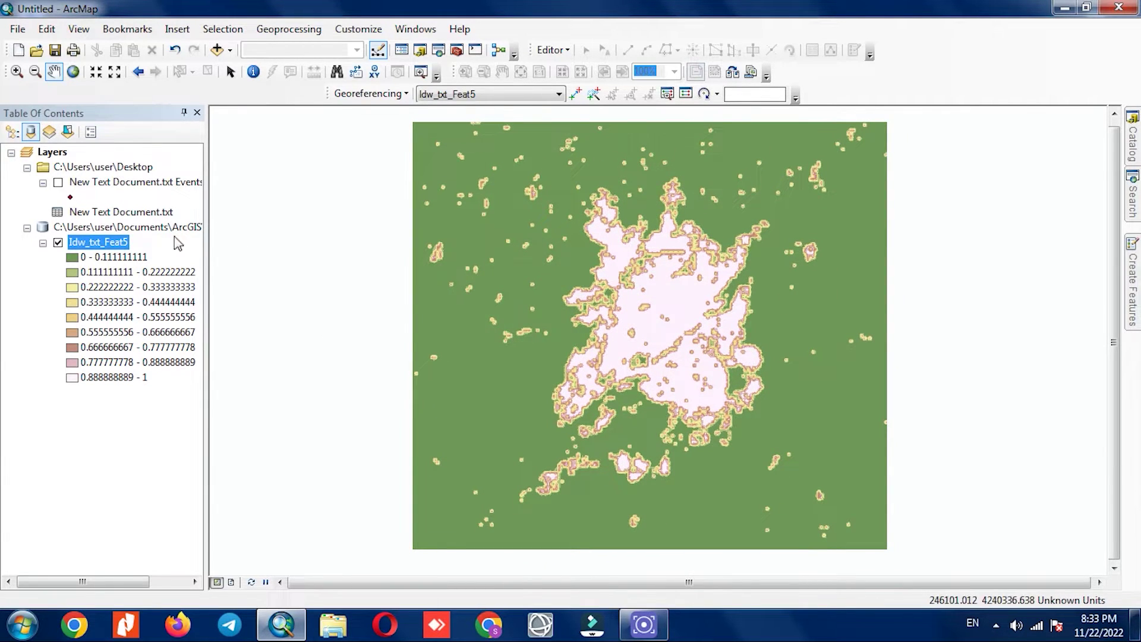
{"action": "right_click", "coordinate": [108, 248]}
Set Idw_txt_Feat5 symbology to 2 classes and color the 0.5 - 1 class red.
{"action": "left_click", "coordinate": [158, 492]}
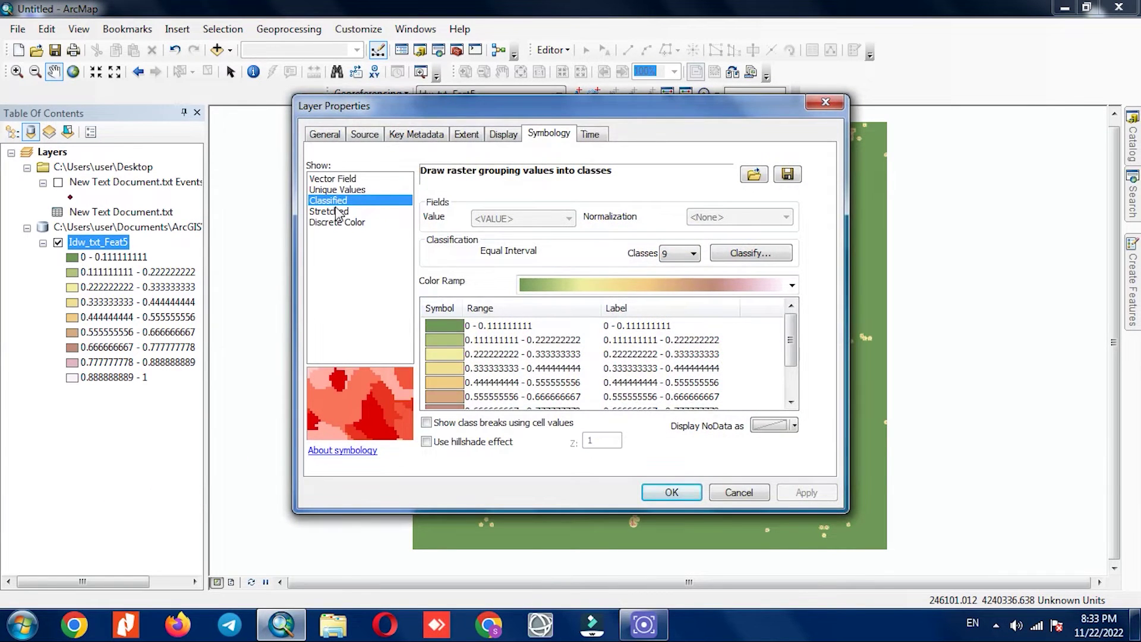
{"action": "left_click", "coordinate": [675, 253]}
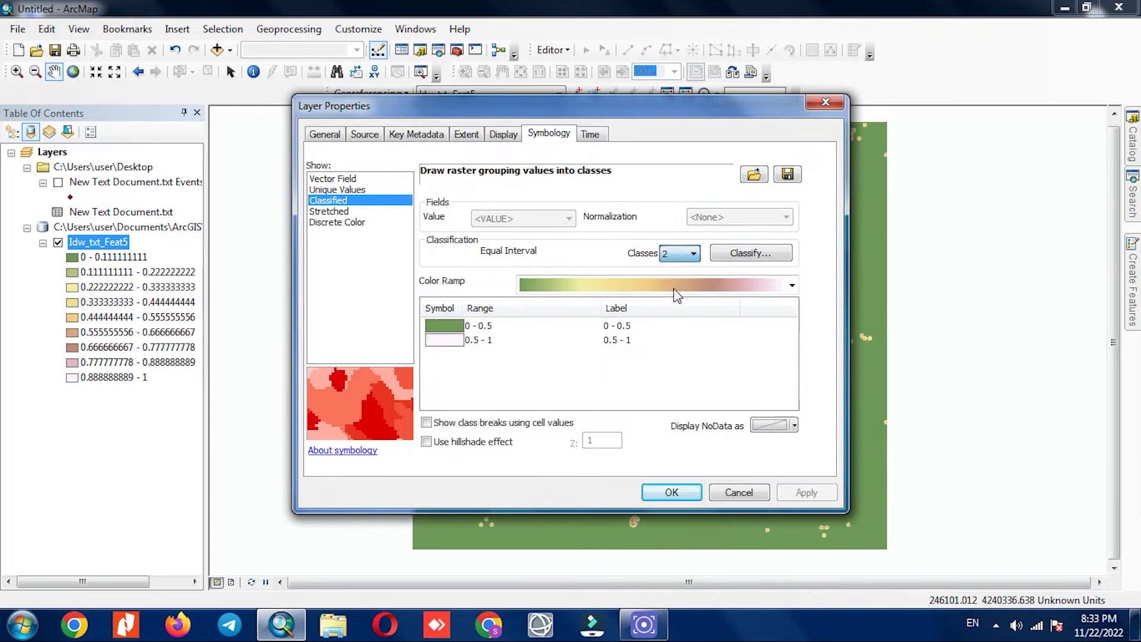
{"action": "left_click", "coordinate": [672, 492]}
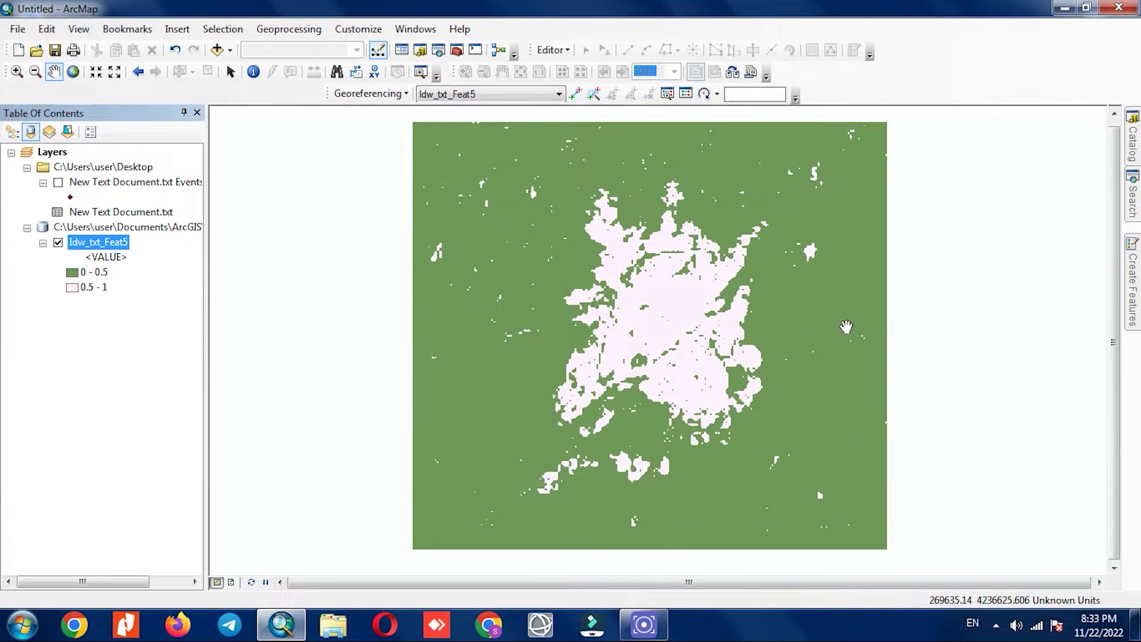
{"action": "double_click", "coordinate": [72, 288]}
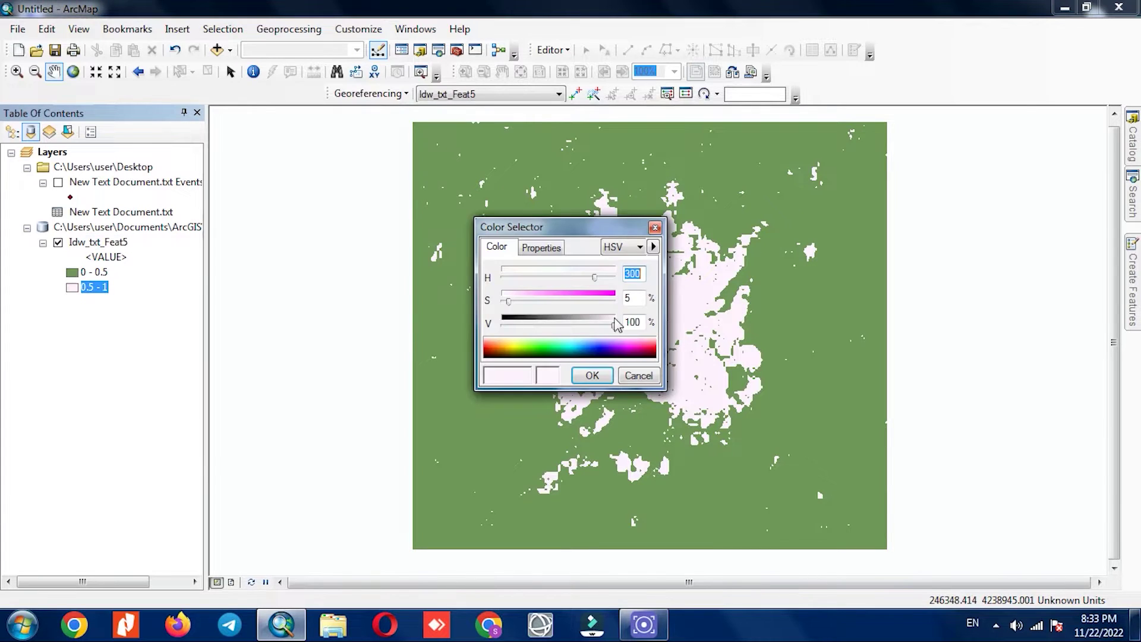
{"action": "left_click_drag", "start_coordinate": [501, 350], "coordinate": [491, 354]}
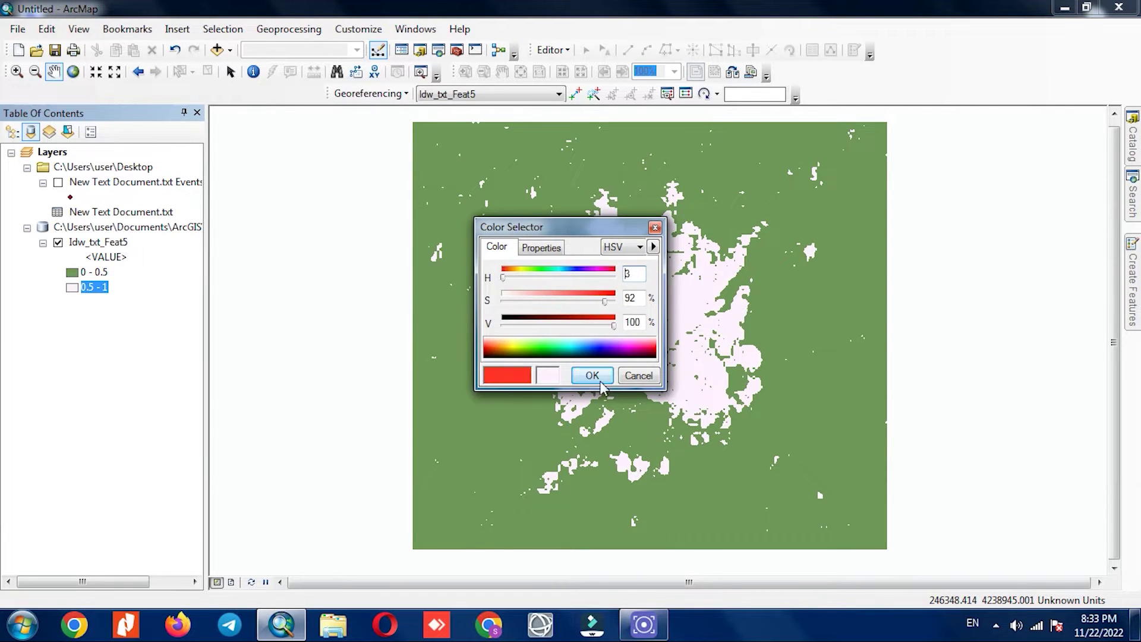
{"action": "left_click", "coordinate": [592, 375]}
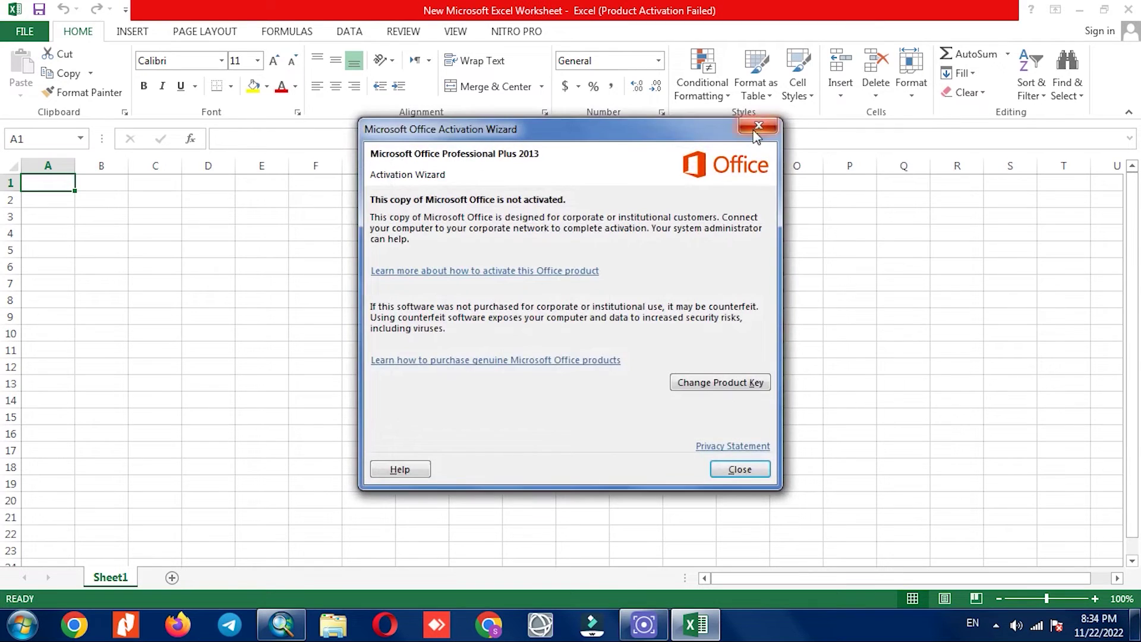
Dismiss the Excel activation notice, glance at the points text file in Notepad, and return to Excel.
{"action": "key", "text": "Escape"}
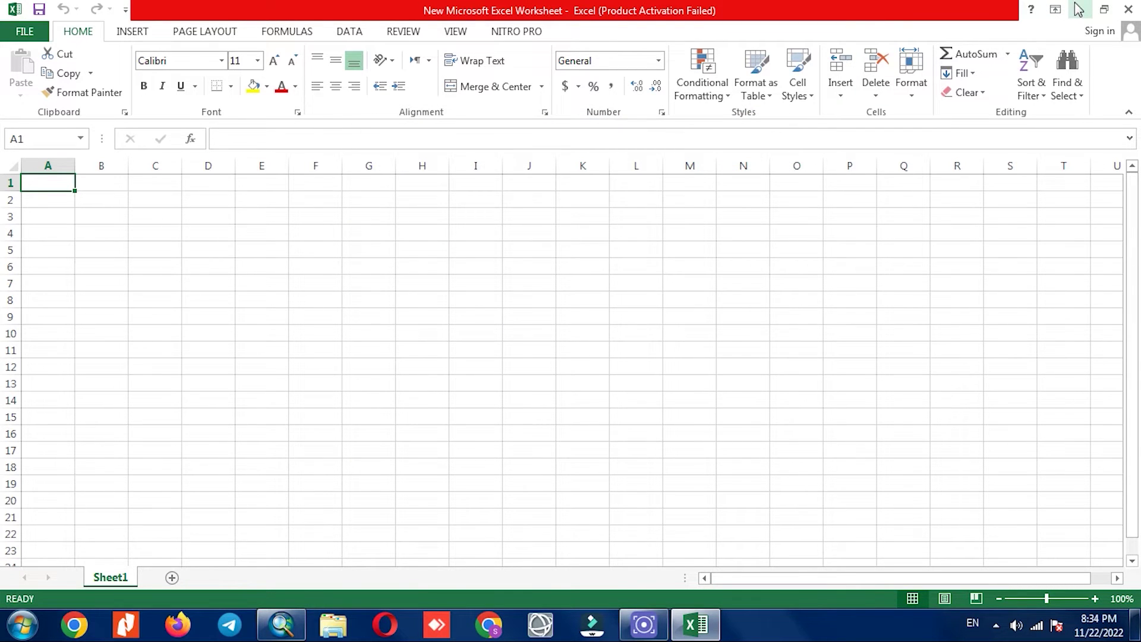
{"action": "left_click", "coordinate": [1078, 8]}
{"action": "double_click", "coordinate": [532, 106]}
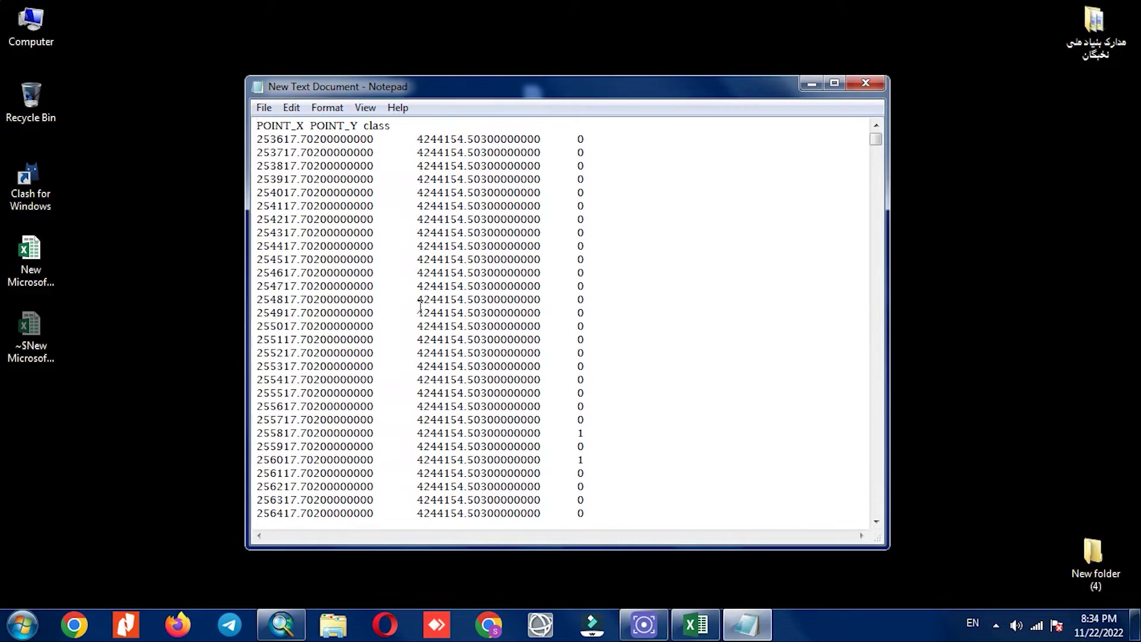
{"action": "left_click", "coordinate": [866, 82]}
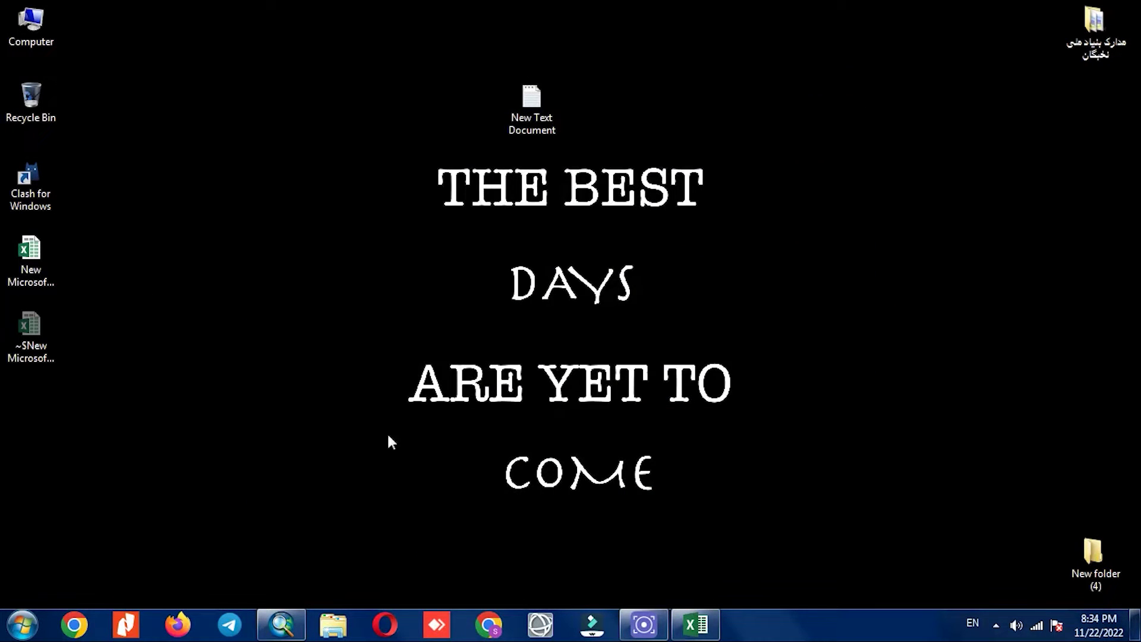
{"action": "left_click", "coordinate": [695, 624]}
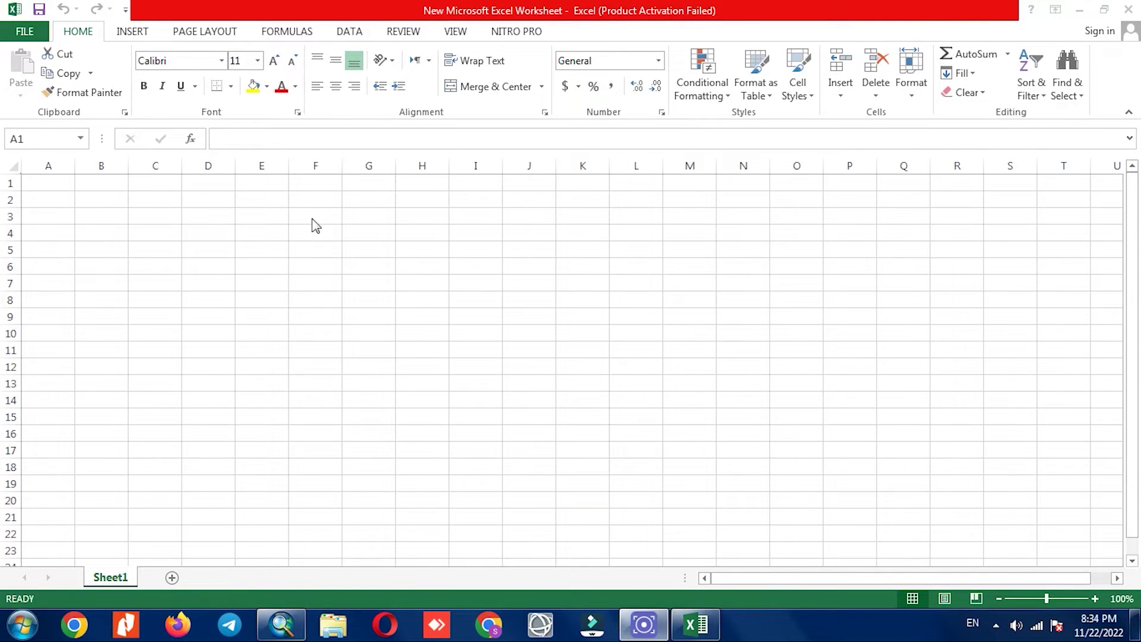
Open New Text Document from the Desktop in Excel, with the file type set to All Files.
{"action": "left_click", "coordinate": [38, 32]}
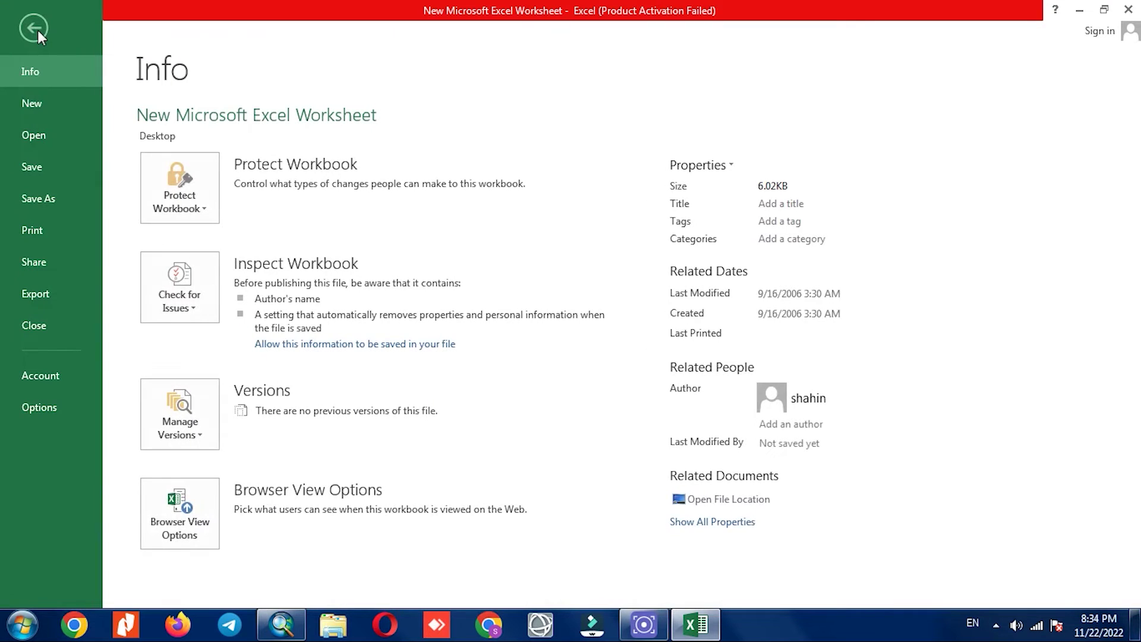
{"action": "left_click", "coordinate": [49, 136]}
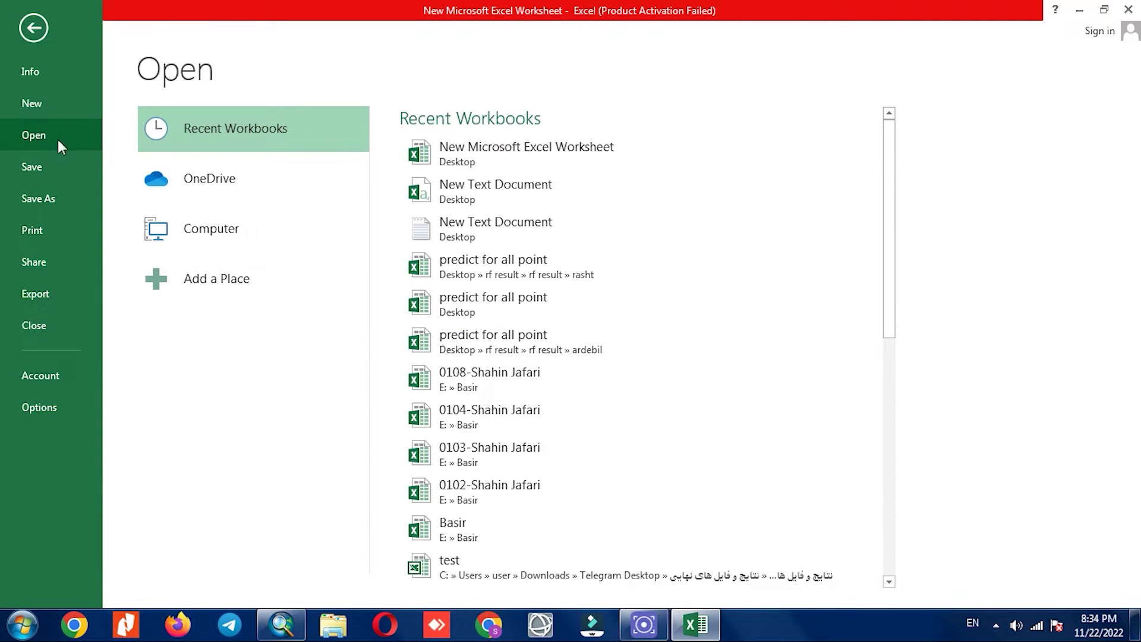
{"action": "left_click", "coordinate": [296, 237]}
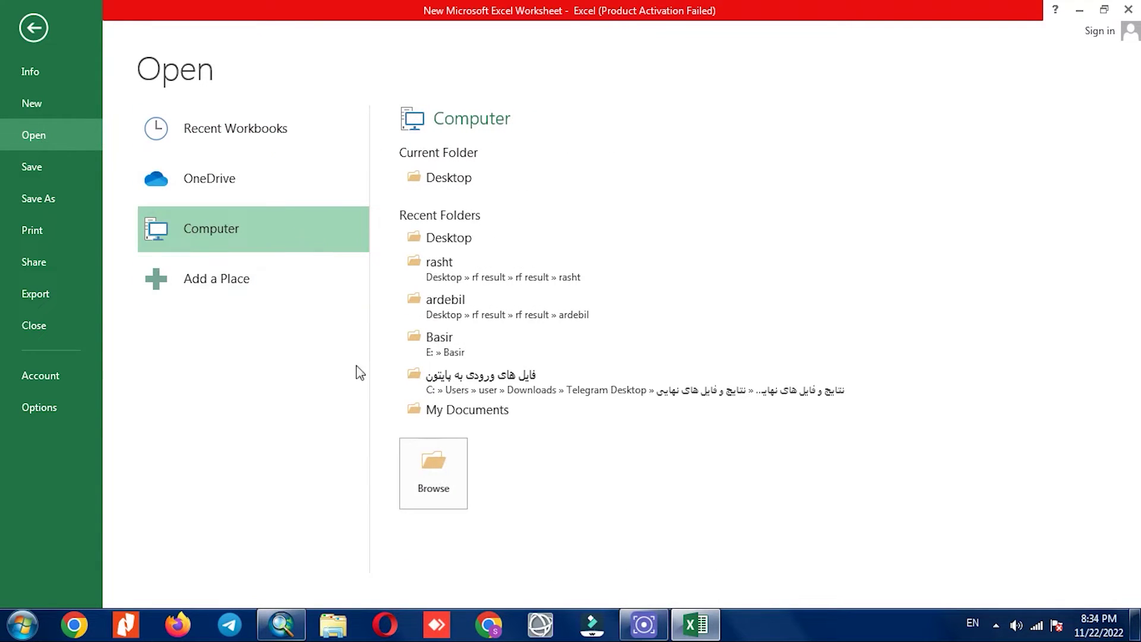
{"action": "left_click", "coordinate": [438, 478]}
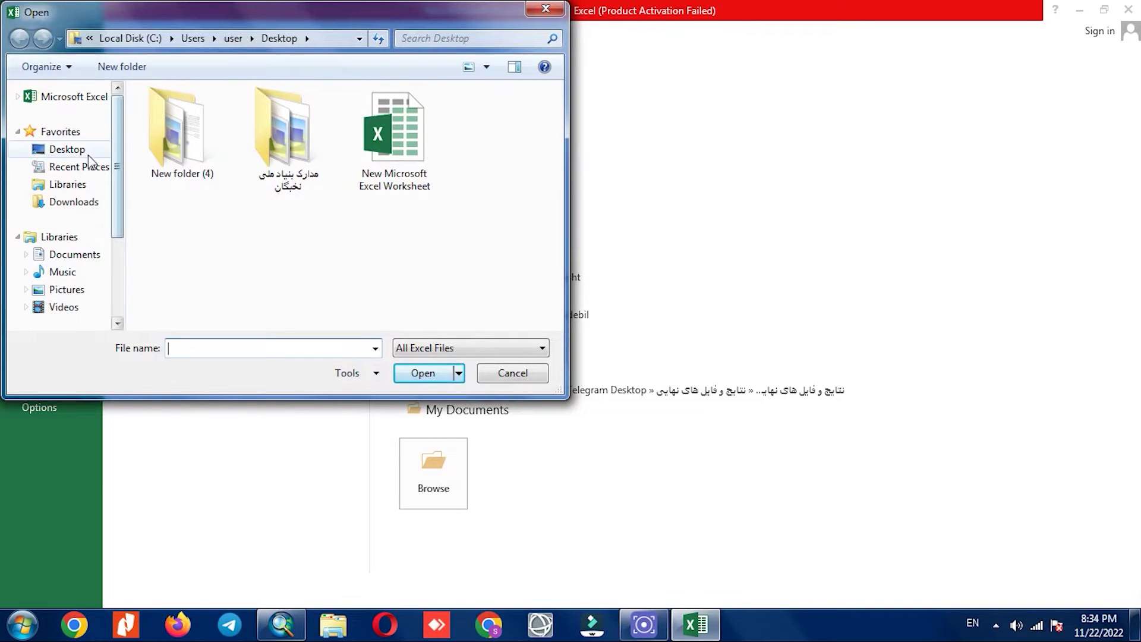
{"action": "left_click", "coordinate": [81, 155]}
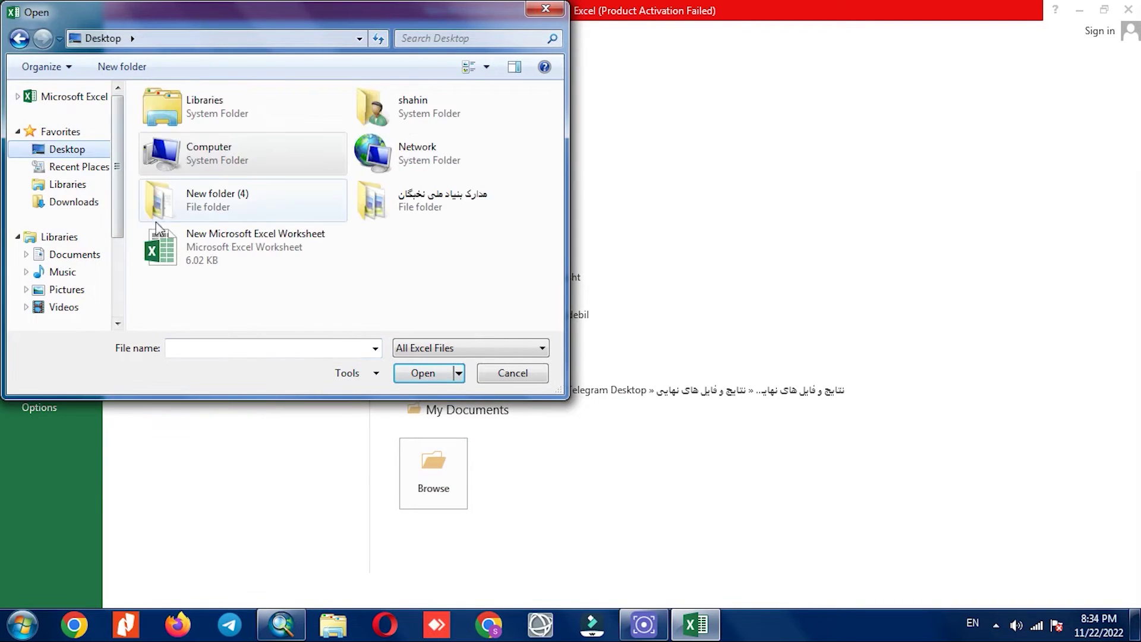
{"action": "left_click", "coordinate": [410, 350]}
{"action": "left_click", "coordinate": [415, 364]}
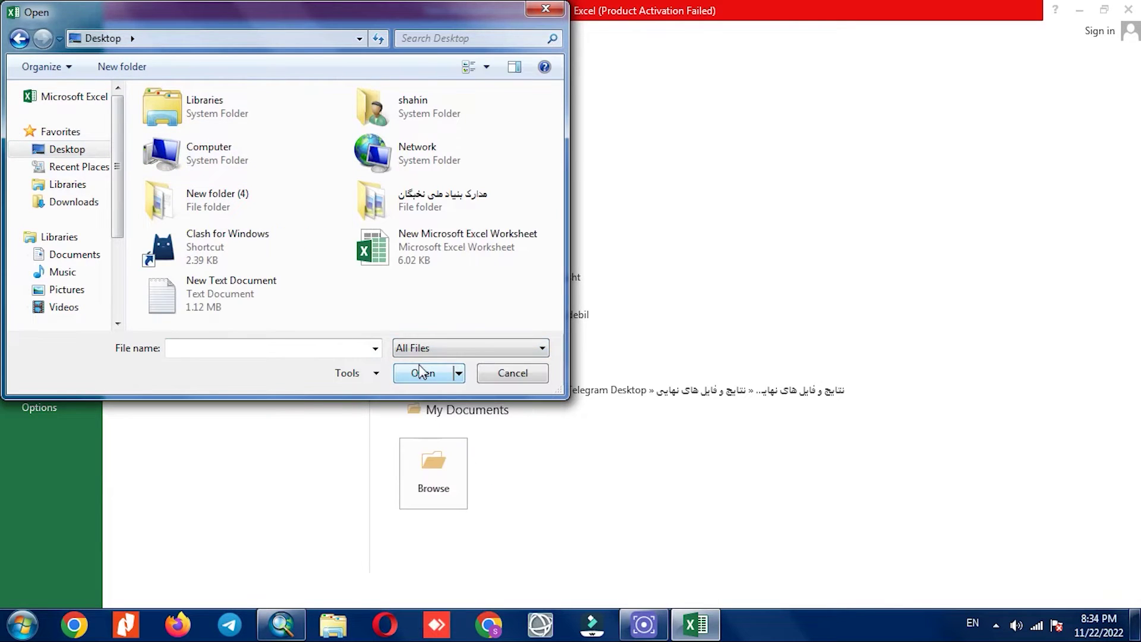
{"action": "left_click", "coordinate": [232, 289]}
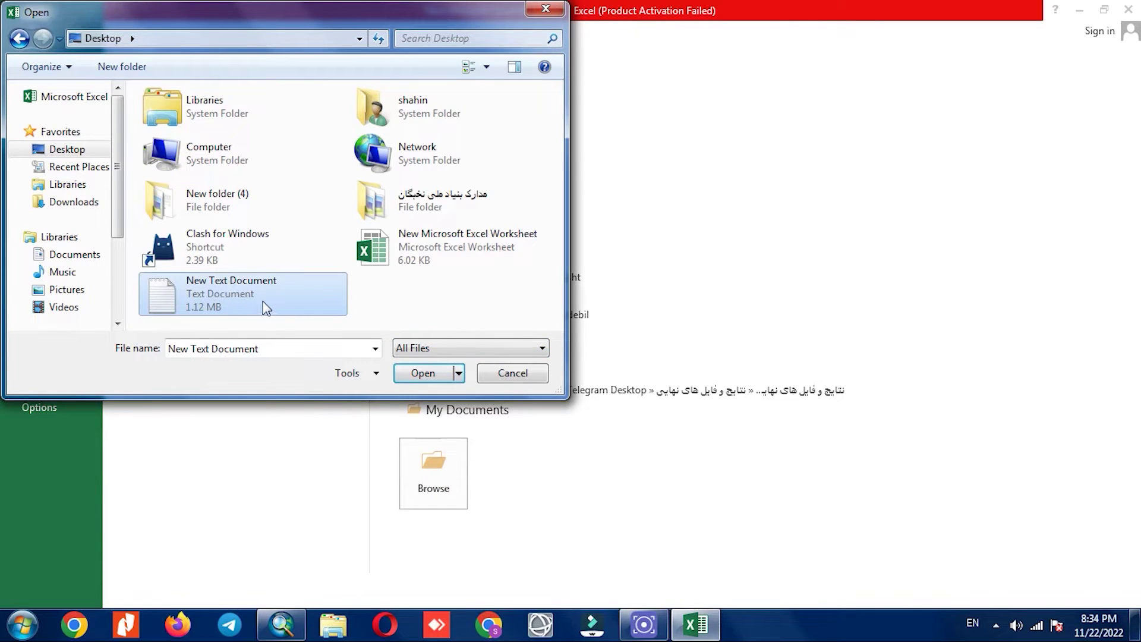
{"action": "left_click", "coordinate": [419, 374]}
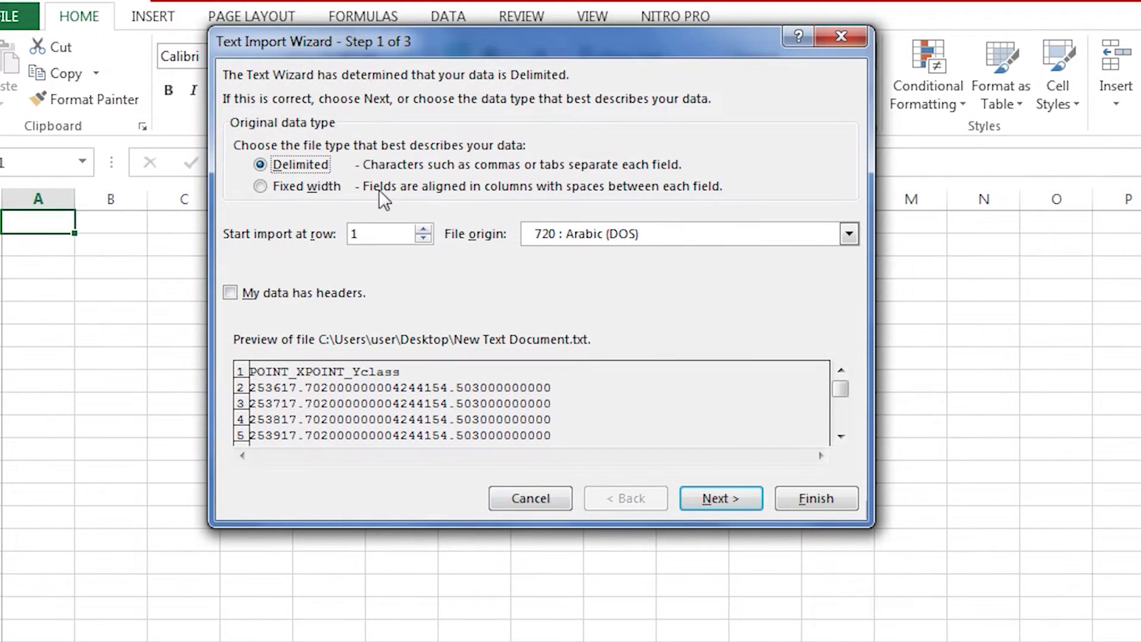
Keep the import Delimited and use Tab as the only field separator.
{"action": "left_click", "coordinate": [335, 188]}
{"action": "left_click", "coordinate": [292, 169]}
{"action": "left_click", "coordinate": [693, 496]}
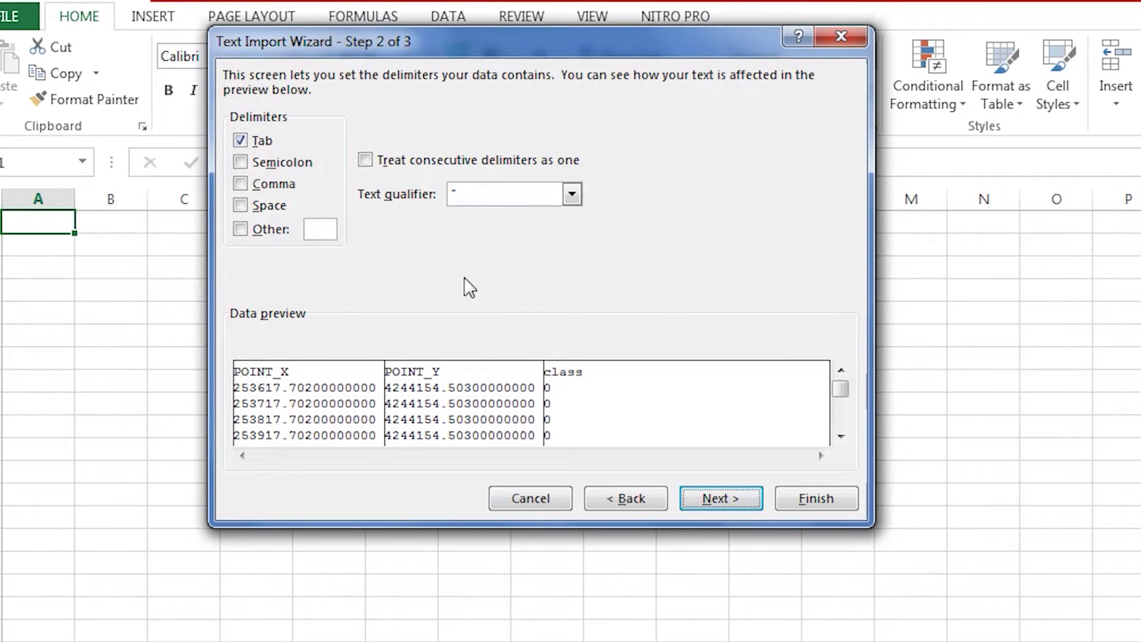
{"action": "left_click", "coordinate": [240, 141]}
{"action": "left_click", "coordinate": [243, 141]}
{"action": "left_click", "coordinate": [243, 141]}
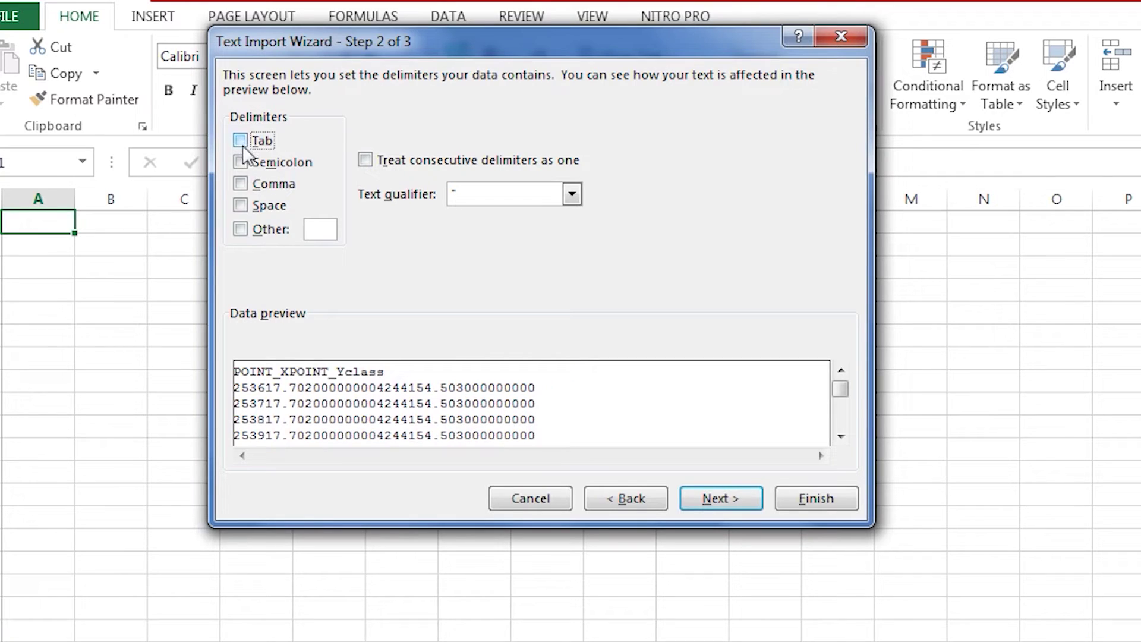
{"action": "left_click", "coordinate": [240, 162]}
{"action": "left_click", "coordinate": [240, 162]}
{"action": "left_click", "coordinate": [239, 183]}
{"action": "left_click", "coordinate": [239, 184]}
{"action": "left_click", "coordinate": [239, 205]}
{"action": "left_click", "coordinate": [238, 205]}
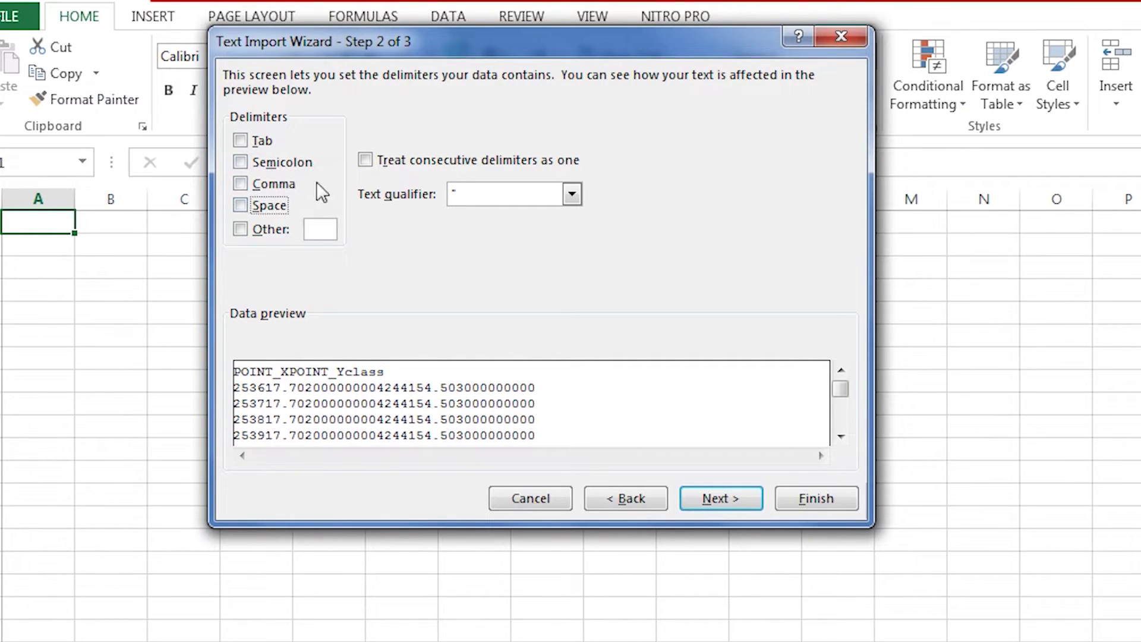
{"action": "left_click", "coordinate": [249, 142]}
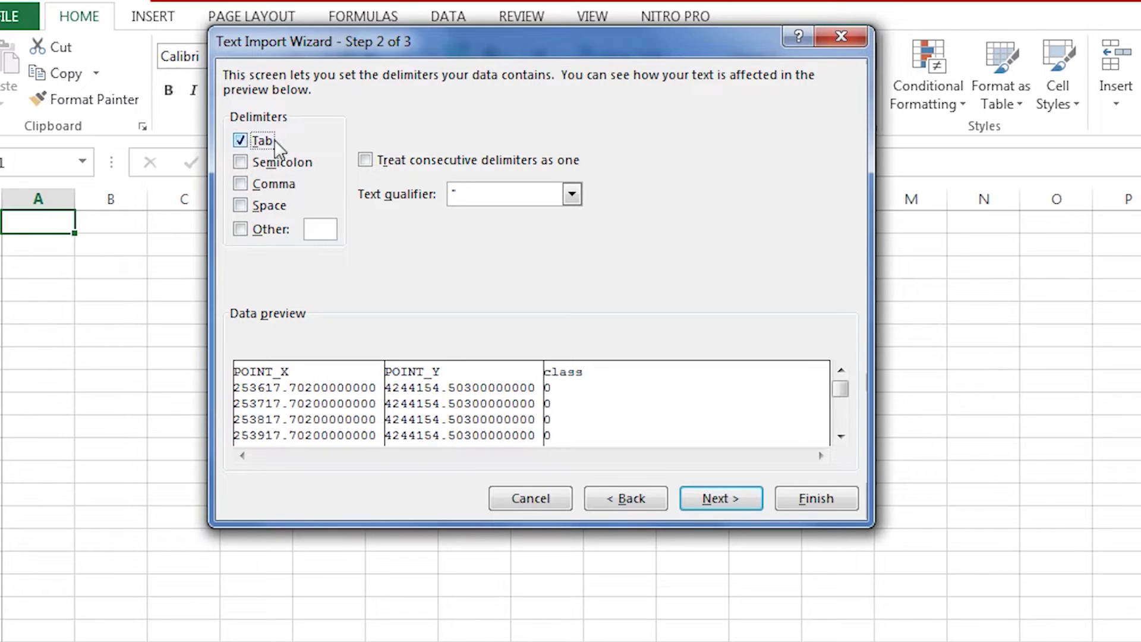
{"action": "left_click", "coordinate": [719, 499]}
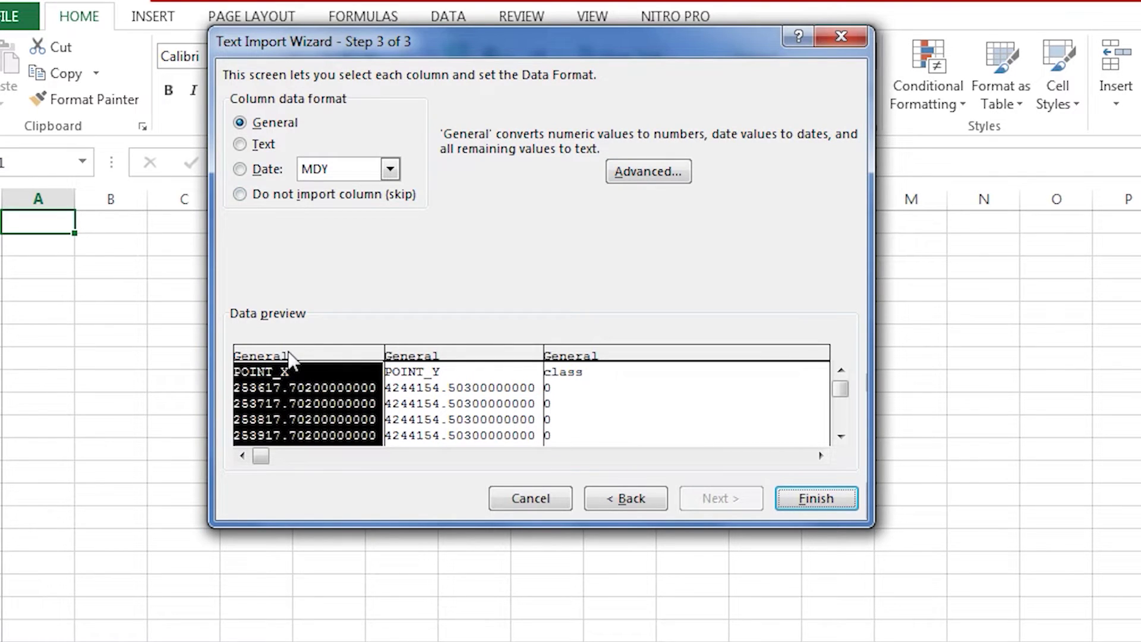
Leave the POINT_X, POINT_Y and class columns as General and finish the import.
{"action": "left_click", "coordinate": [238, 143]}
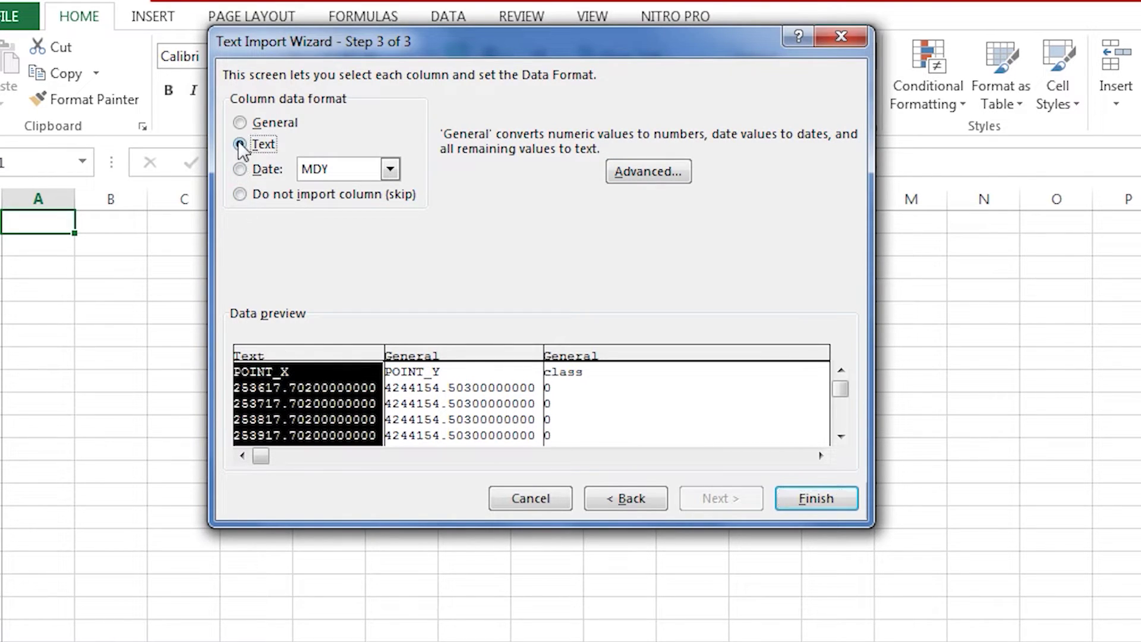
{"action": "left_click", "coordinate": [239, 169]}
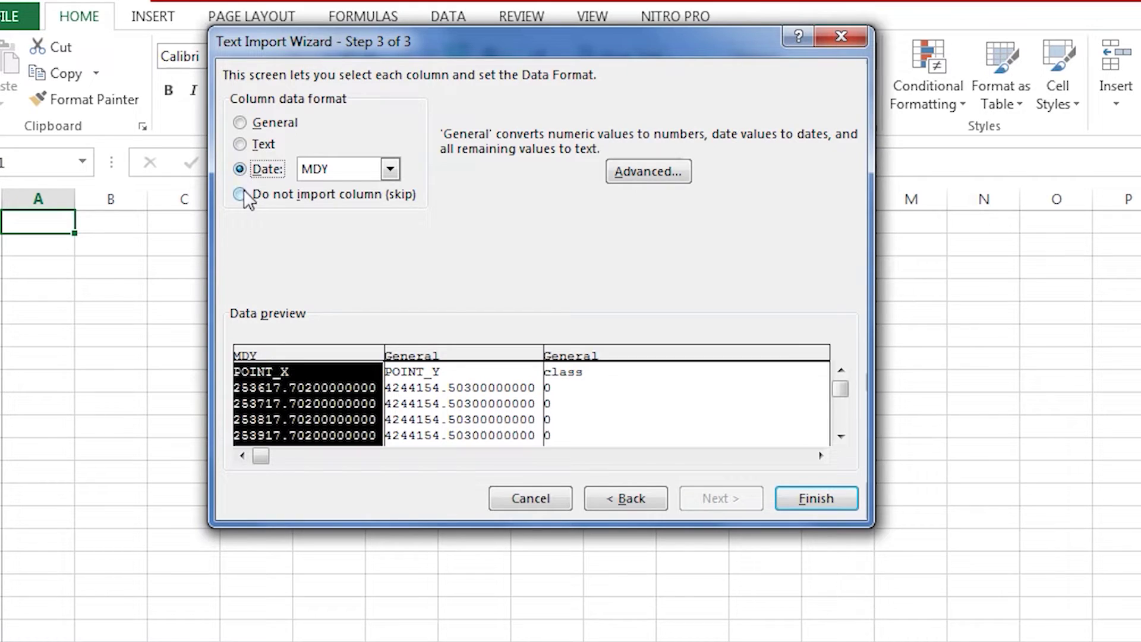
{"action": "left_click", "coordinate": [240, 195]}
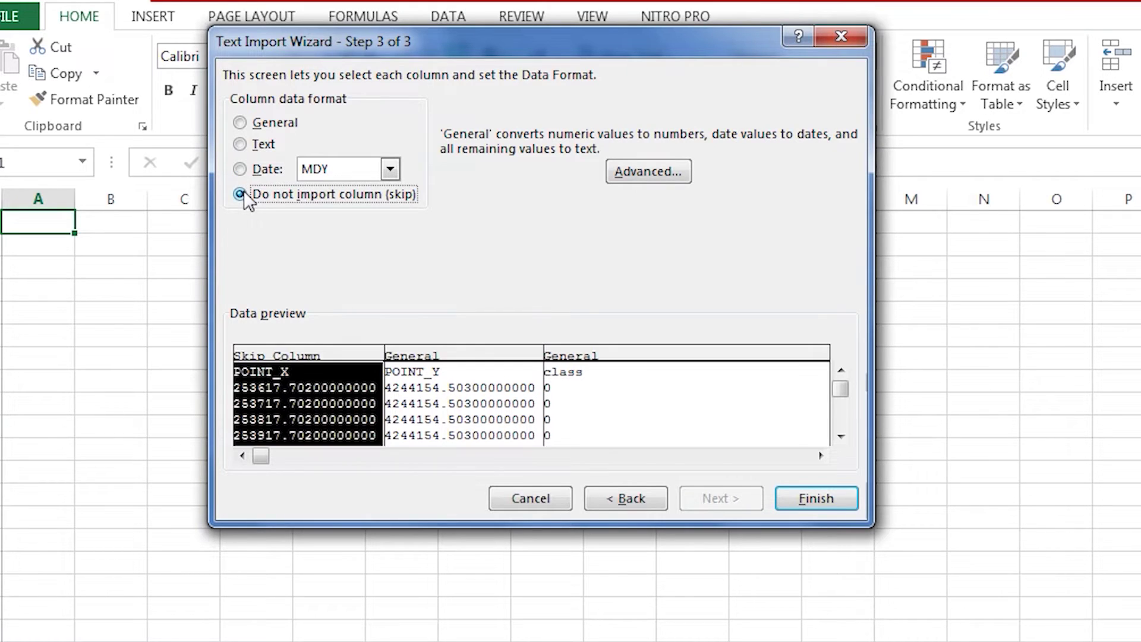
{"action": "left_click", "coordinate": [240, 123]}
{"action": "left_click", "coordinate": [424, 369]}
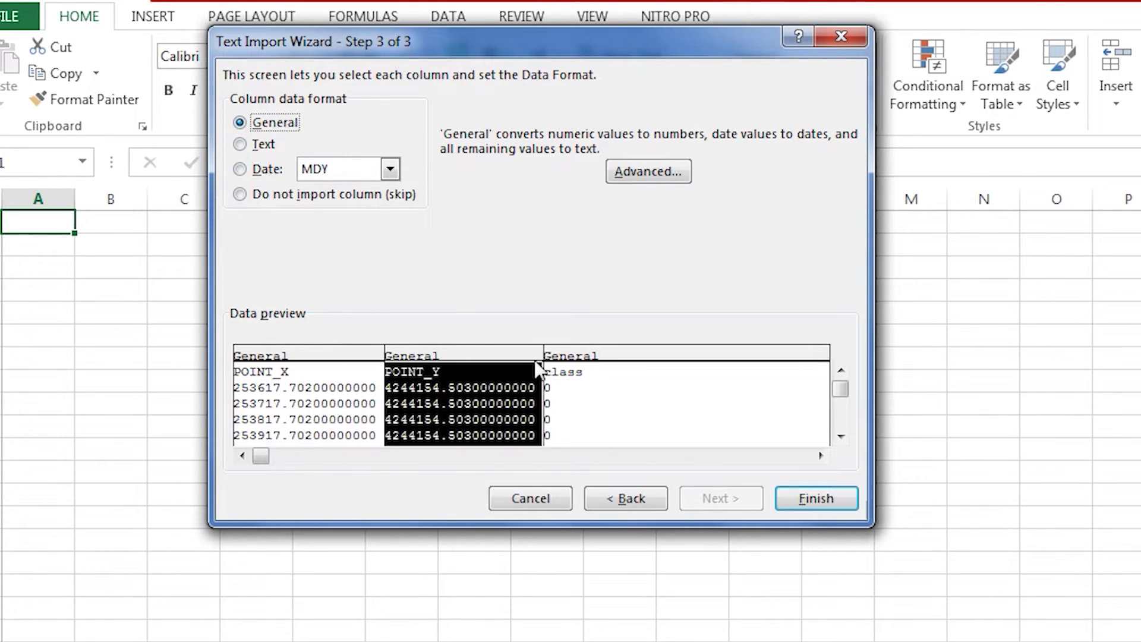
{"action": "left_click", "coordinate": [577, 365]}
{"action": "left_click", "coordinate": [259, 148]}
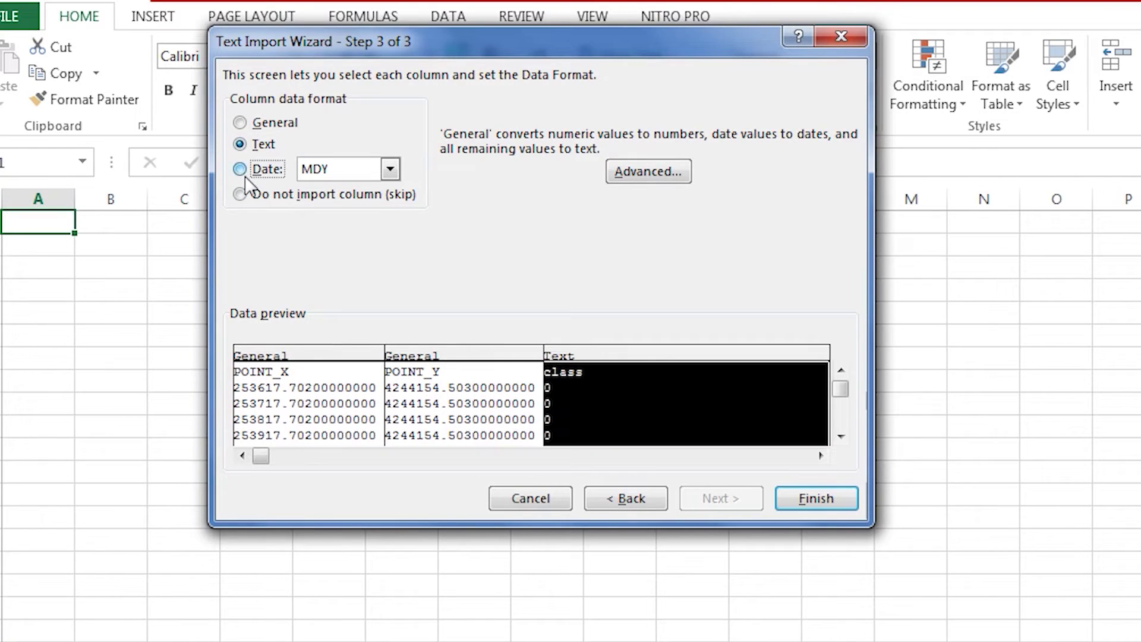
{"action": "left_click", "coordinate": [243, 169]}
{"action": "left_click", "coordinate": [243, 123]}
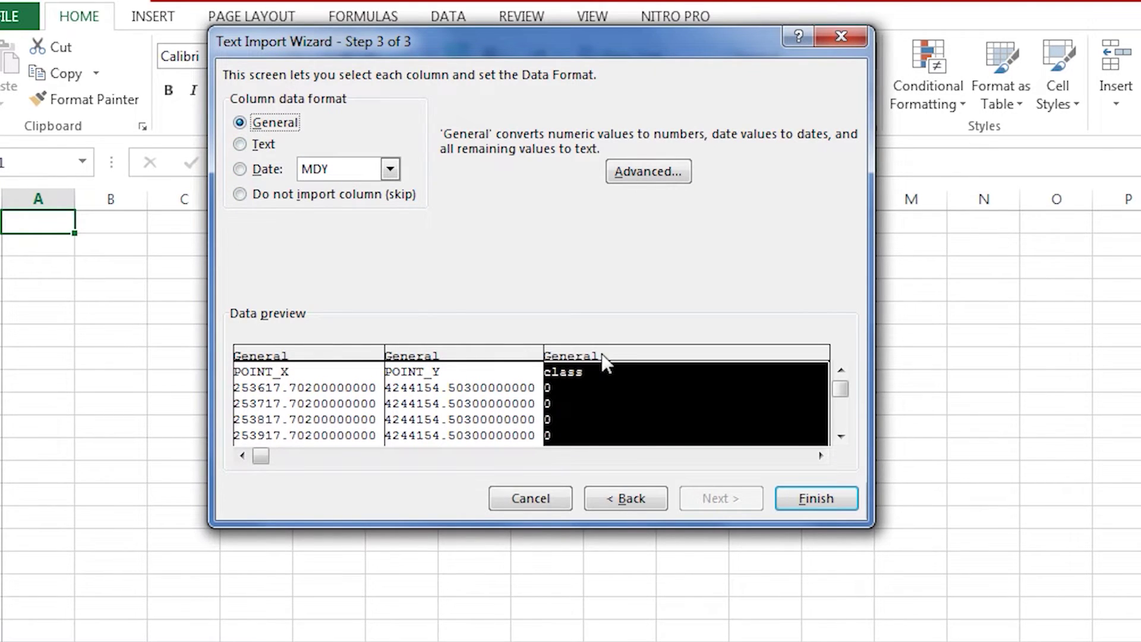
{"action": "left_click", "coordinate": [334, 357]}
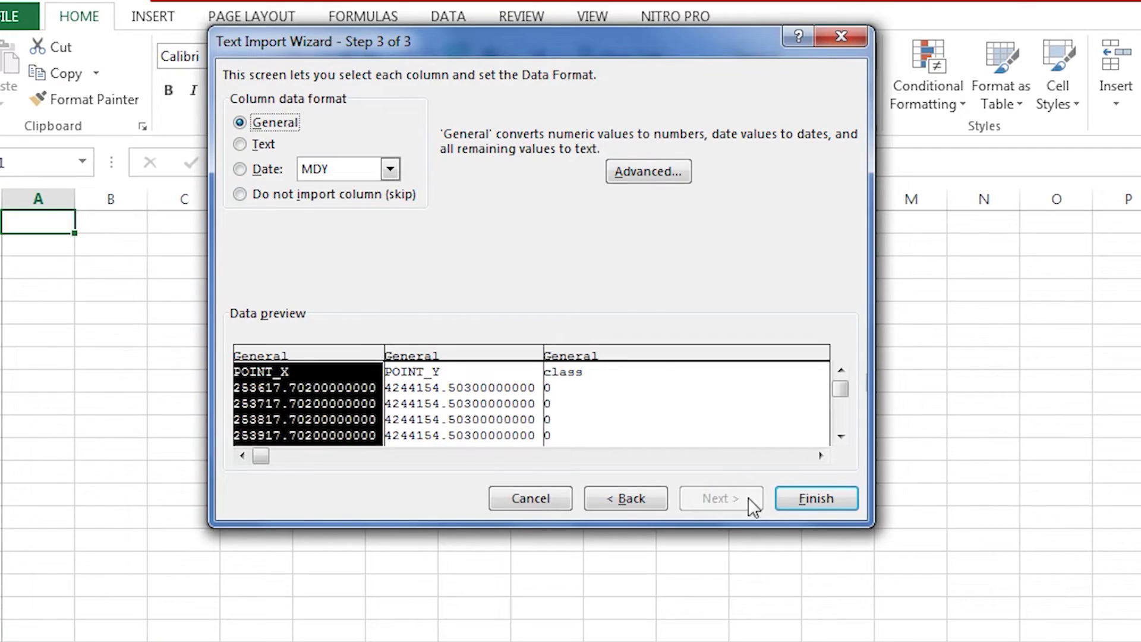
{"action": "left_click", "coordinate": [816, 499]}
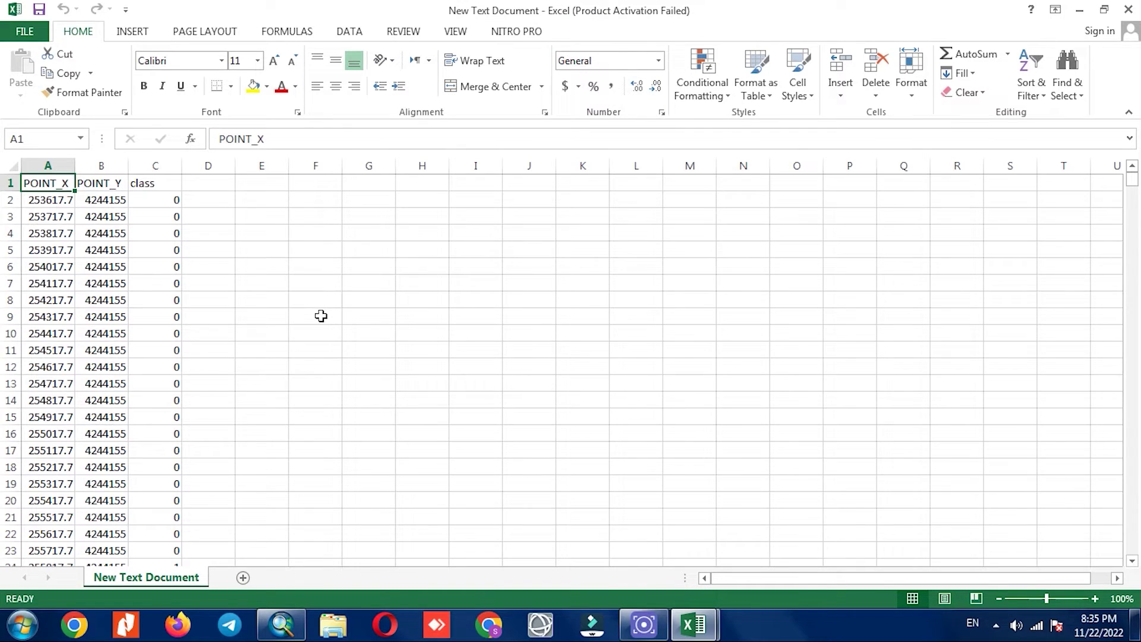
{"action": "scroll", "coordinate": [321, 315], "scroll_direction": "down", "scroll_amount": 13}
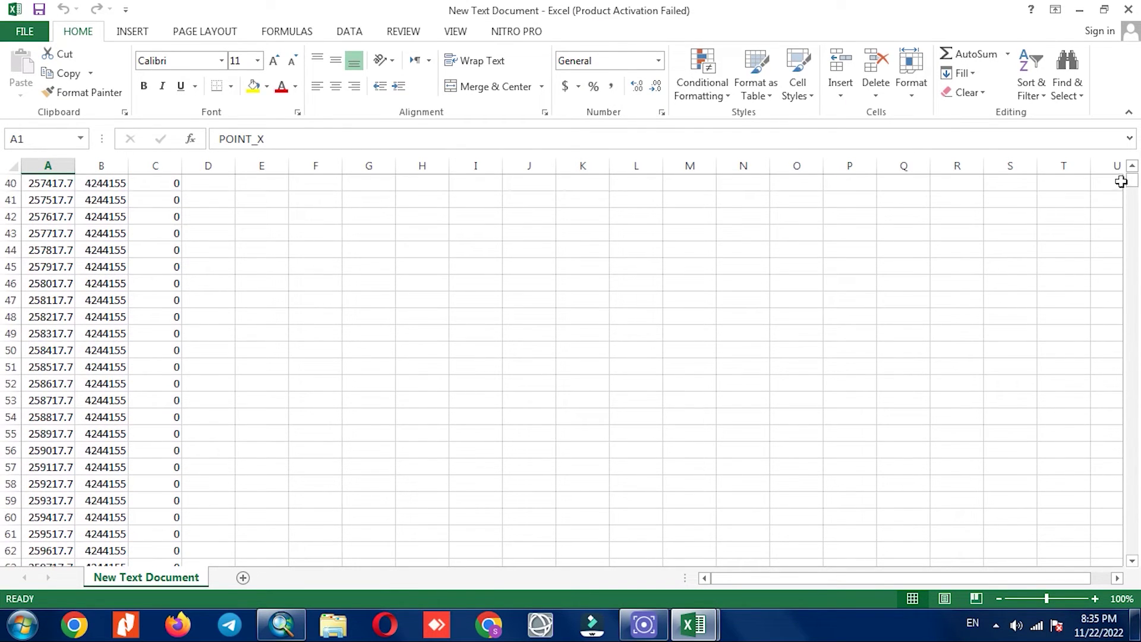
{"action": "mouse_move", "coordinate": [1132, 183]}
{"action": "left_mouse_down"}
{"action": "mouse_move", "coordinate": [1131, 300]}
{"action": "mouse_move", "coordinate": [1115, 399]}
{"action": "mouse_move", "coordinate": [1126, 177]}
{"action": "left_mouse_up"}
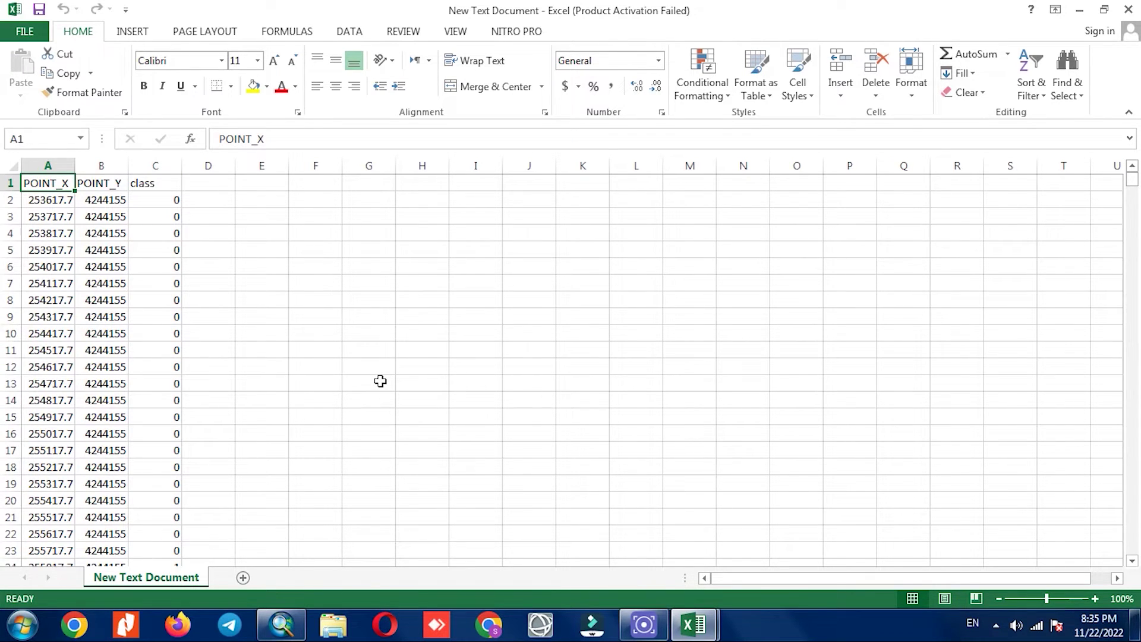
{"action": "left_click", "coordinate": [12, 36]}
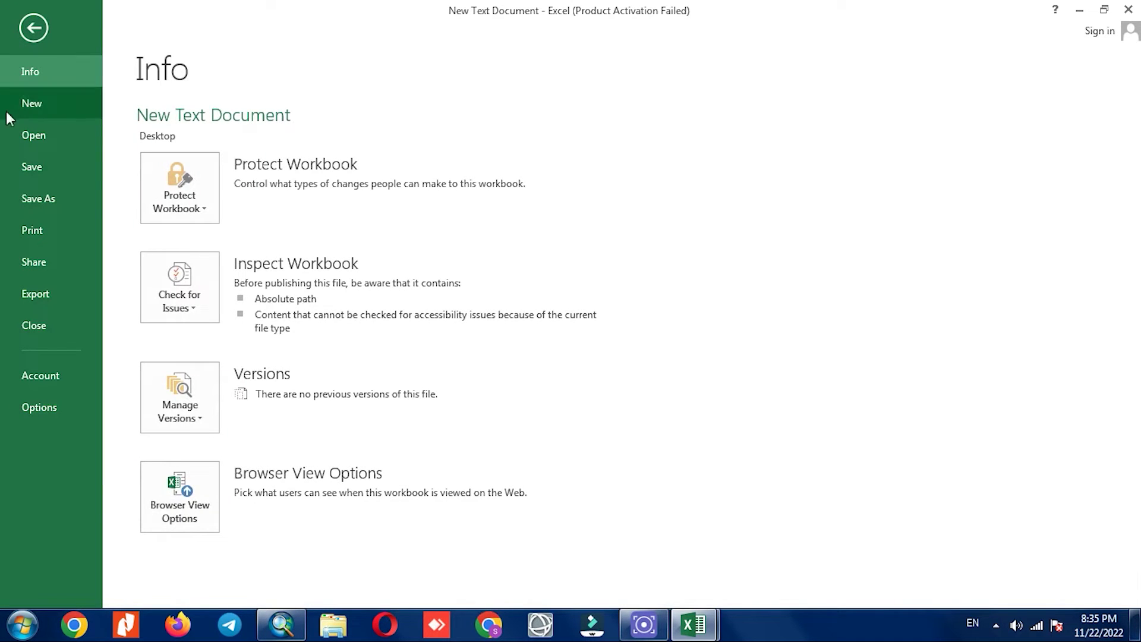
Save the point table to the Desktop as CSV (Comma delimited), keeping the format, and close it.
{"action": "left_click", "coordinate": [72, 202]}
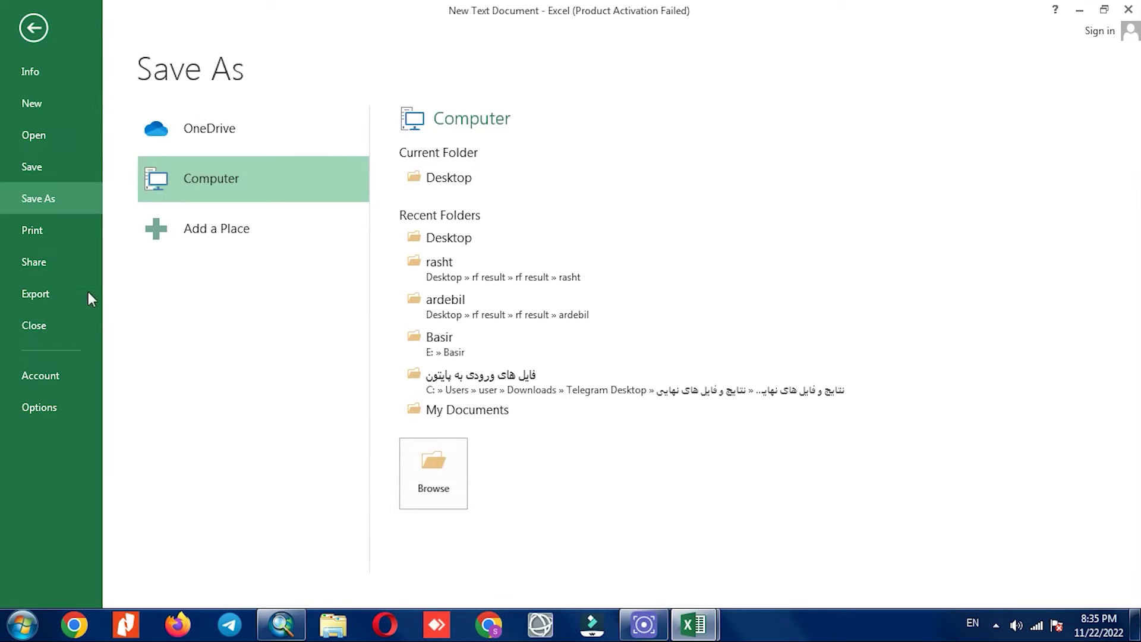
{"action": "left_click", "coordinate": [434, 470]}
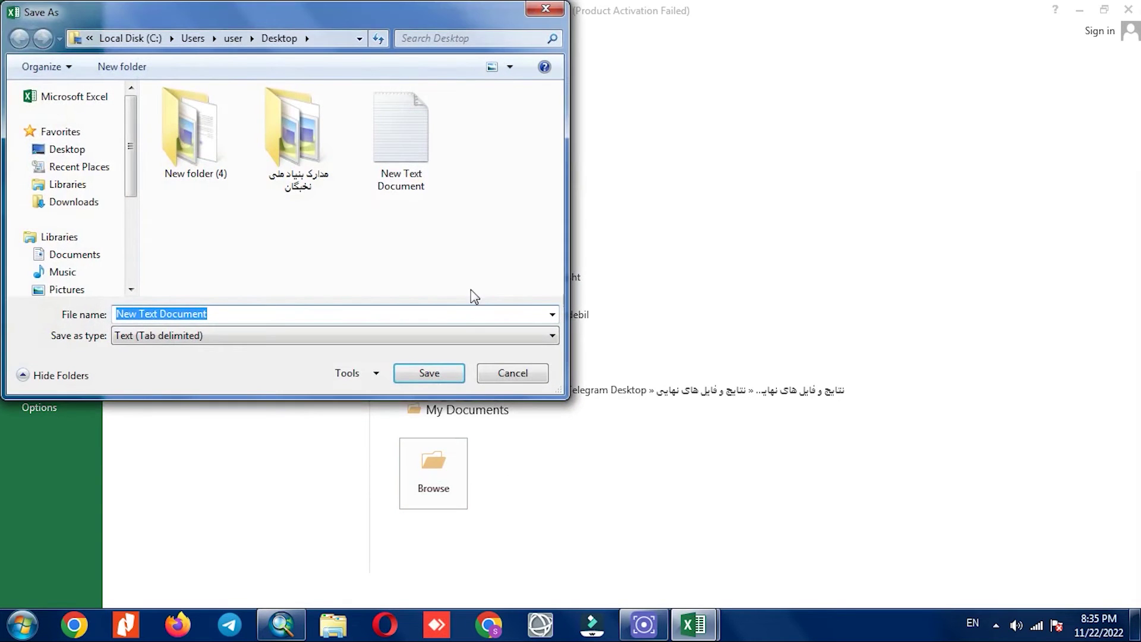
{"action": "left_click", "coordinate": [287, 337]}
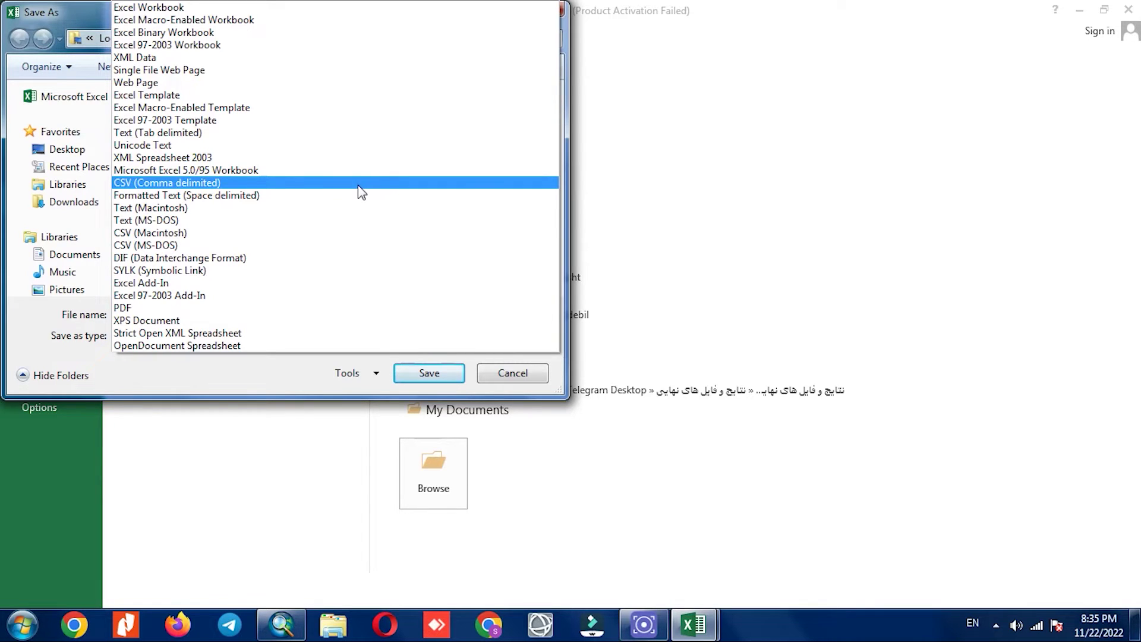
{"action": "left_click", "coordinate": [360, 191]}
{"action": "left_click", "coordinate": [77, 156]}
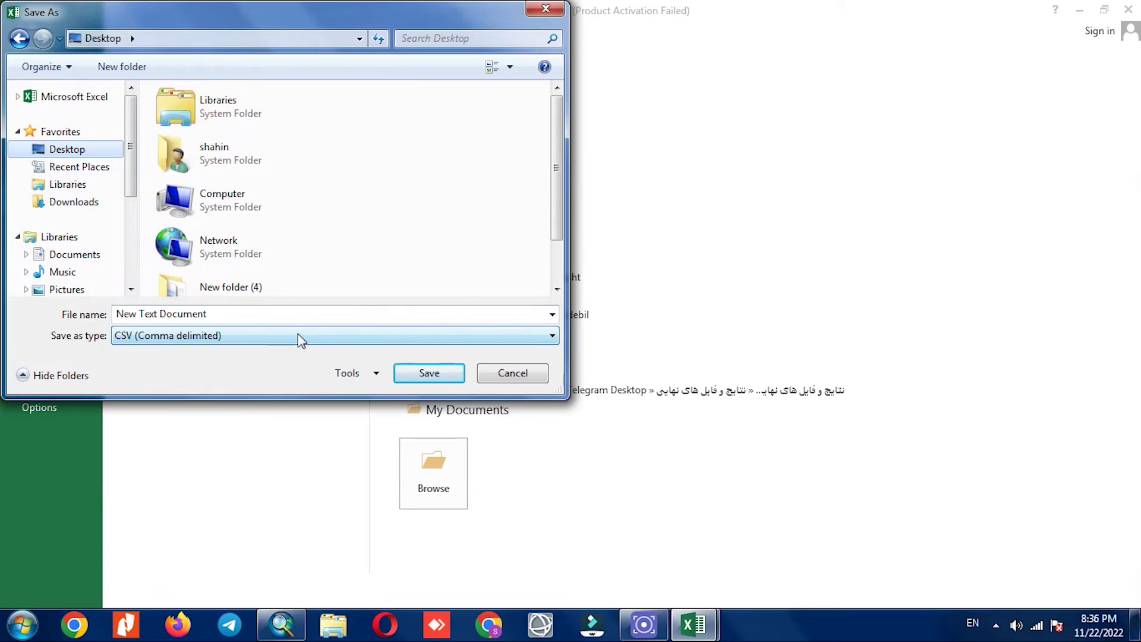
{"action": "left_click", "coordinate": [417, 375]}
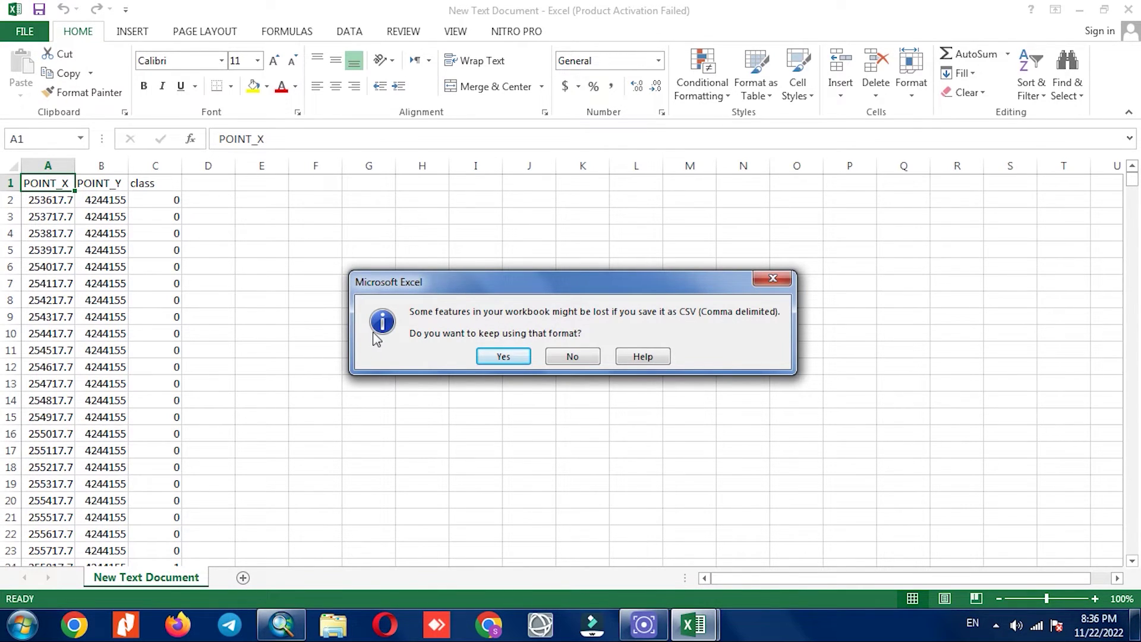
{"action": "left_click", "coordinate": [504, 356]}
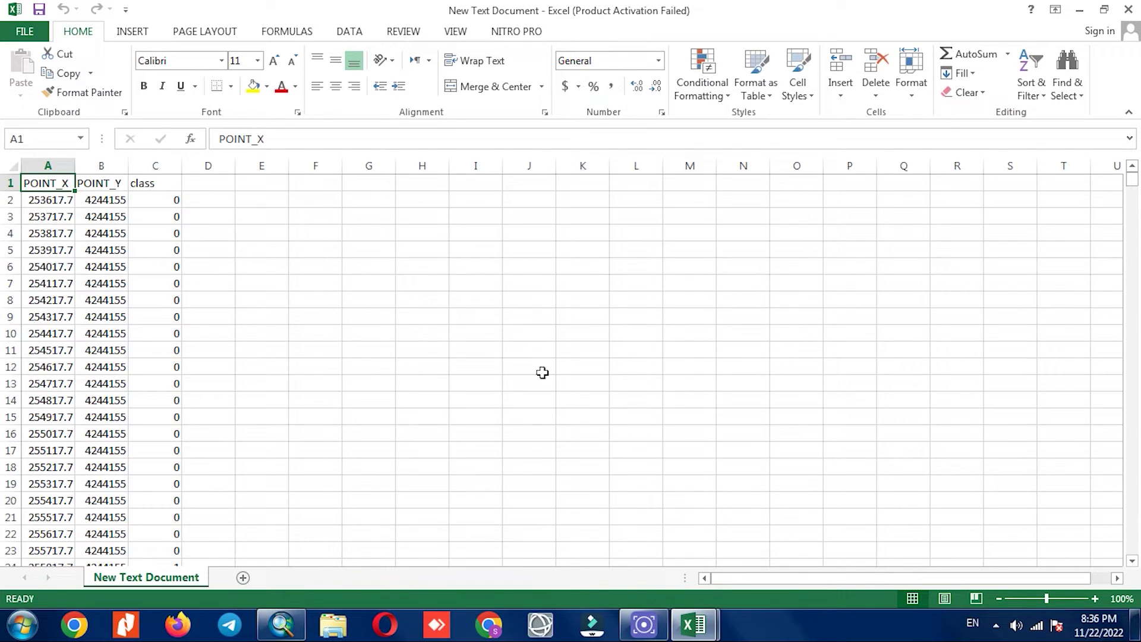
{"action": "left_click", "coordinate": [1129, 9]}
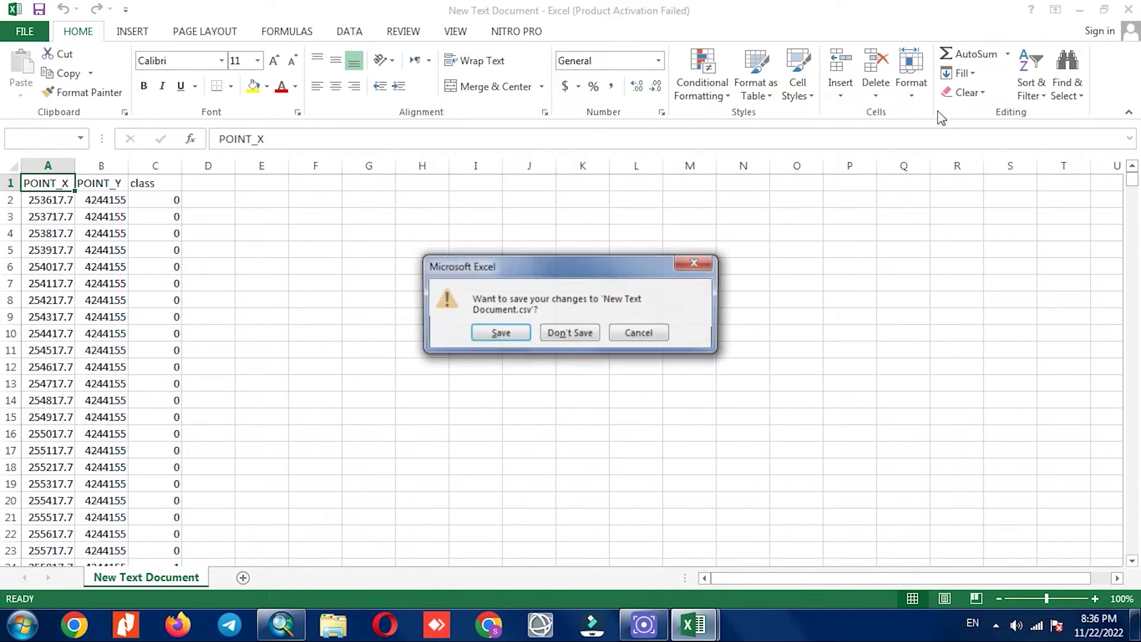
Close the remaining Excel workbooks without saving and refresh the desktop.
{"action": "left_click", "coordinate": [554, 336]}
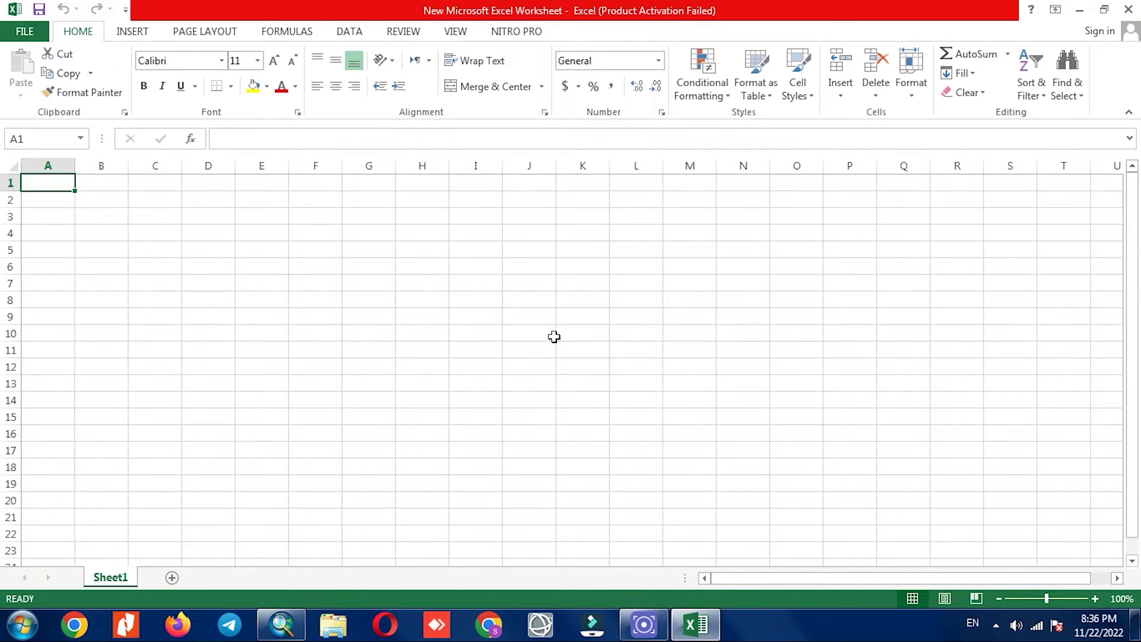
{"action": "left_click", "coordinate": [1128, 9]}
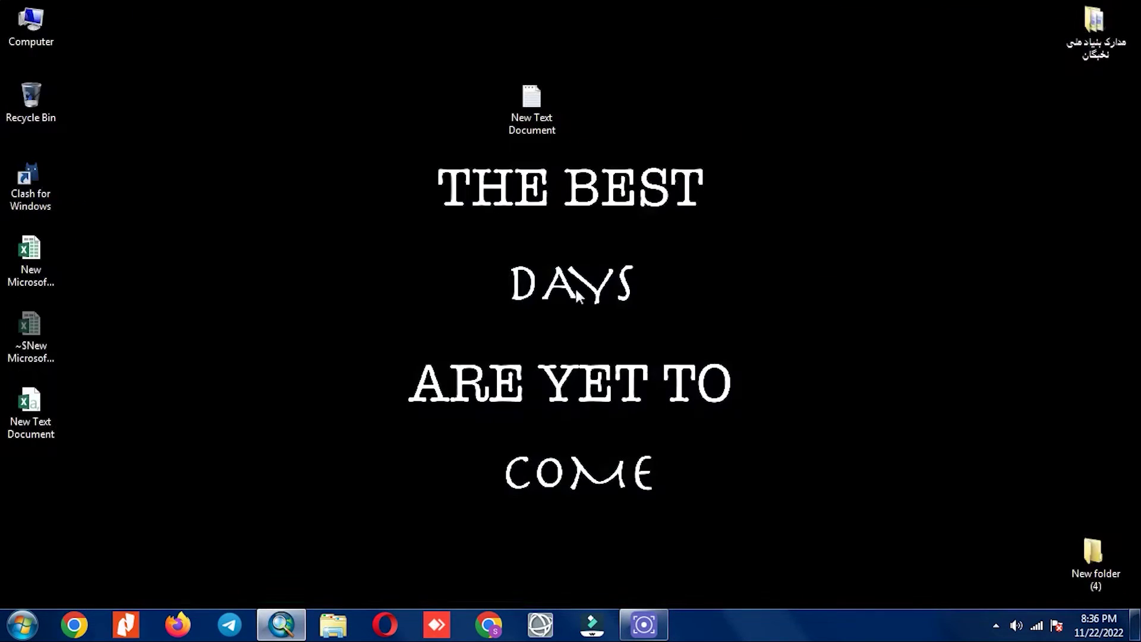
{"action": "right_click", "coordinate": [300, 271]}
{"action": "left_click", "coordinate": [324, 310]}
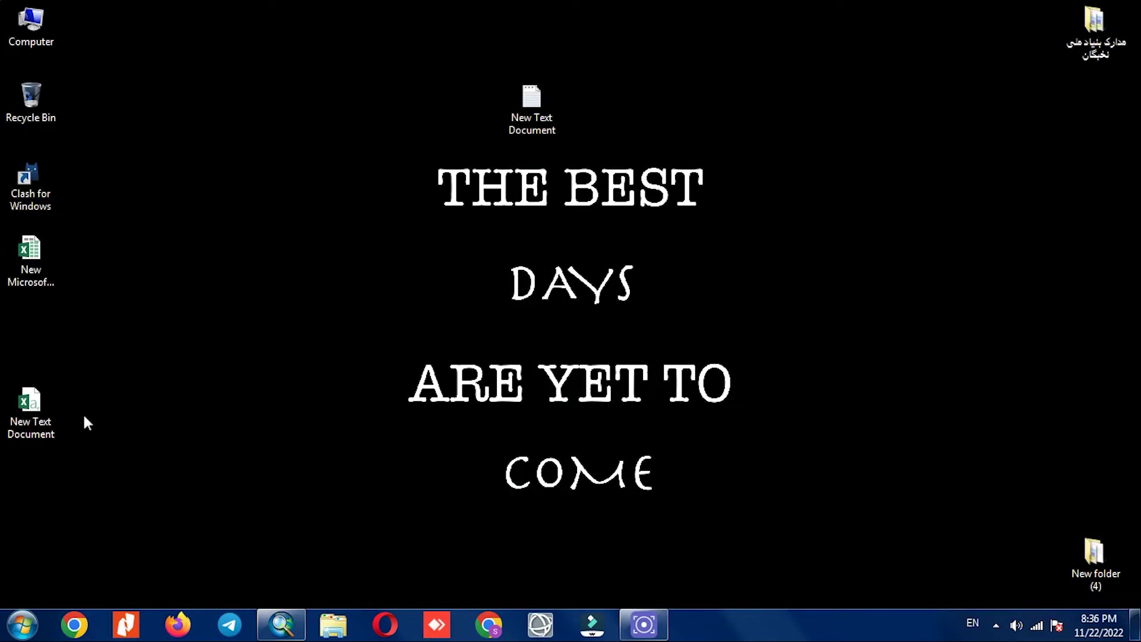
Reopen New Text Document.csv in Excel to check its rows, then close it and return to ArcMap.
{"action": "double_click", "coordinate": [12, 409]}
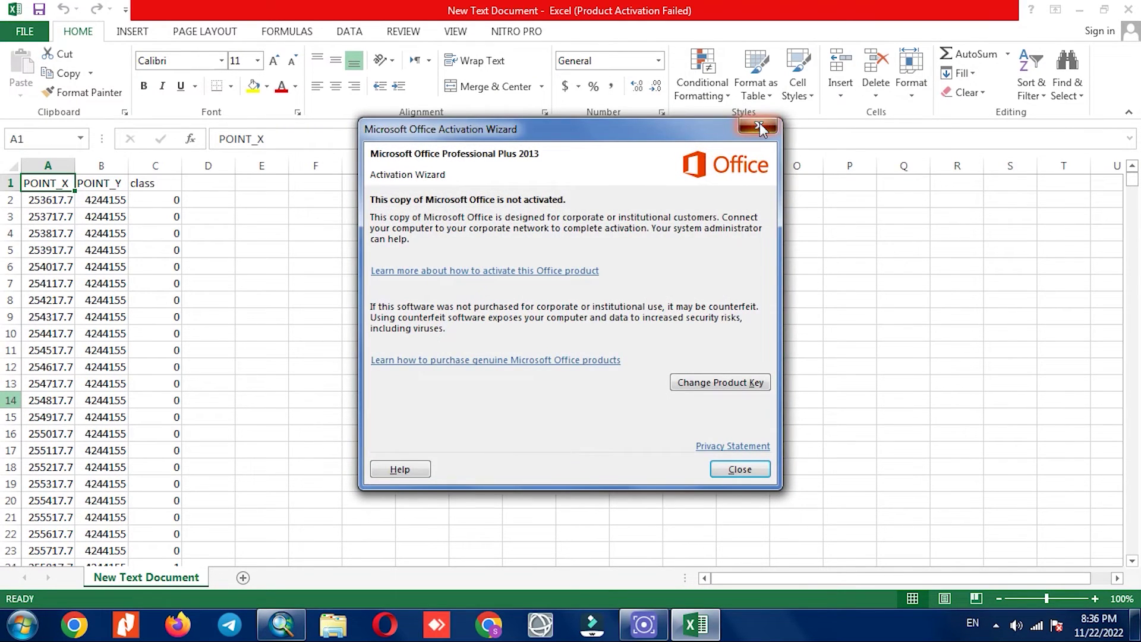
{"action": "left_click", "coordinate": [759, 127]}
{"action": "scroll", "coordinate": [268, 345], "scroll_direction": "down", "scroll_amount": 4}
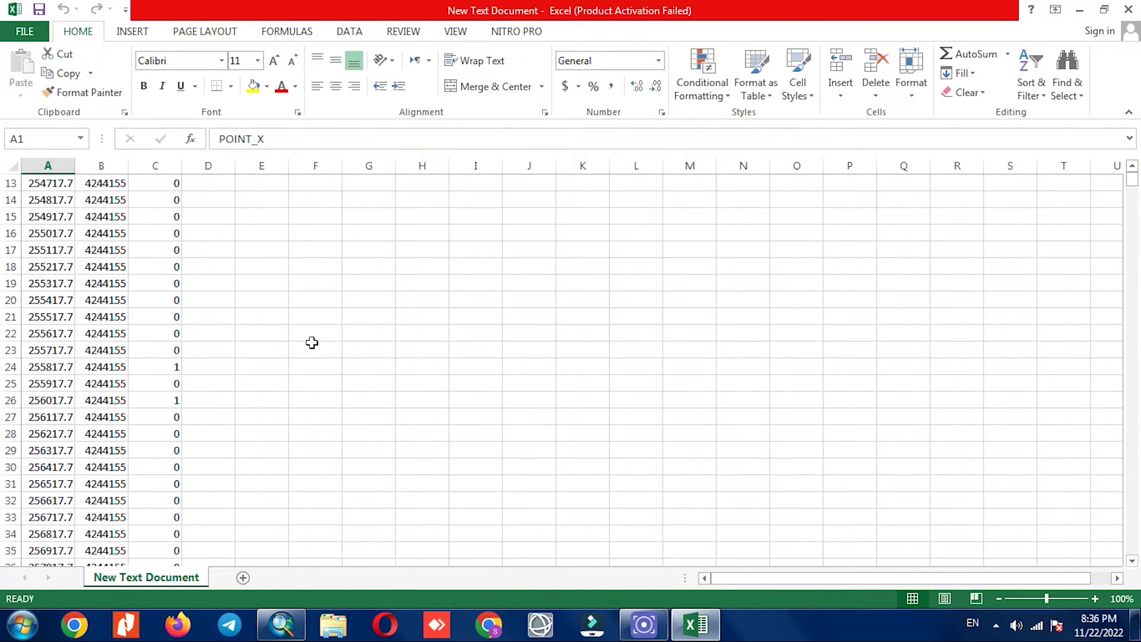
{"action": "scroll", "coordinate": [496, 373], "scroll_direction": "up", "scroll_amount": 4}
{"action": "left_click", "coordinate": [1128, 10]}
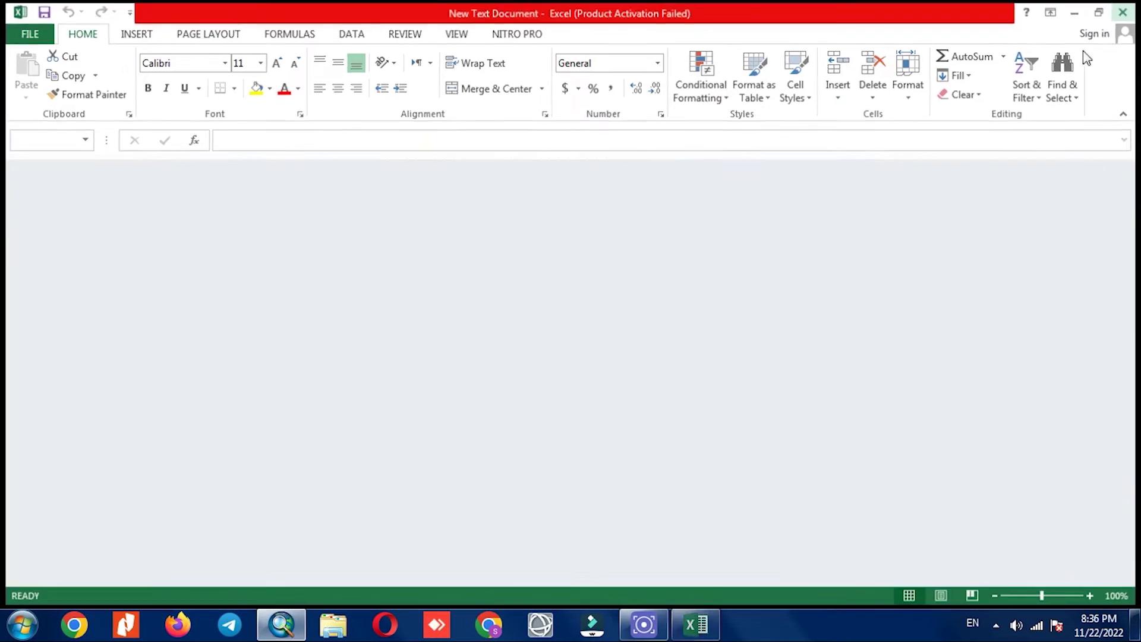
{"action": "left_click", "coordinate": [283, 625]}
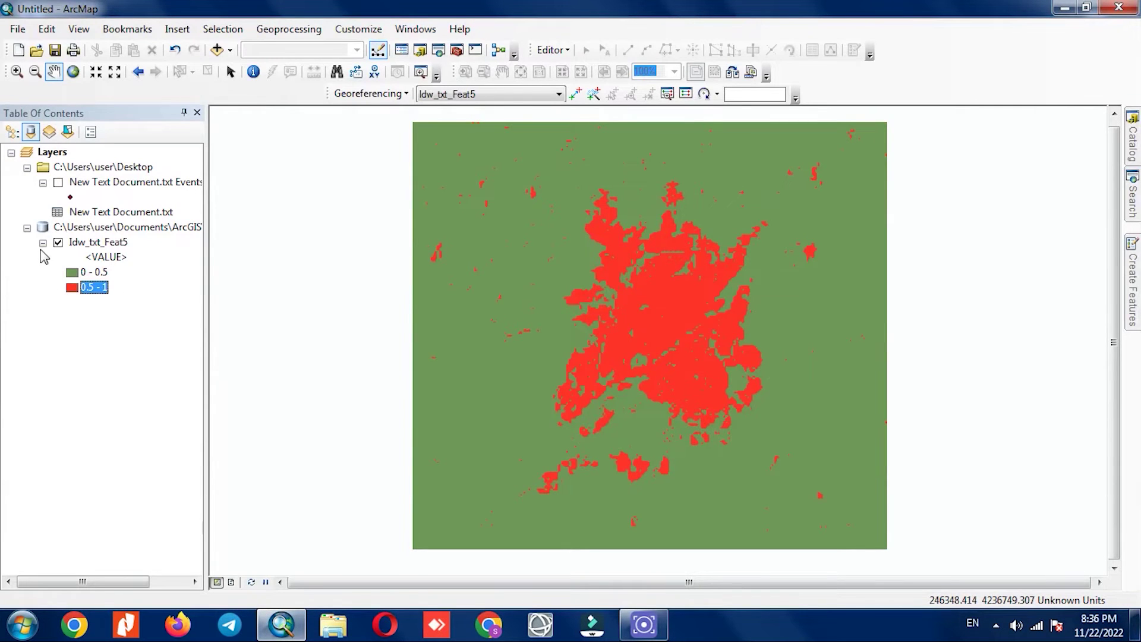
Hide the Idw_txt_Feat5 raster and add New Text Document.csv to the map.
{"action": "left_click", "coordinate": [43, 243]}
{"action": "left_click", "coordinate": [58, 242]}
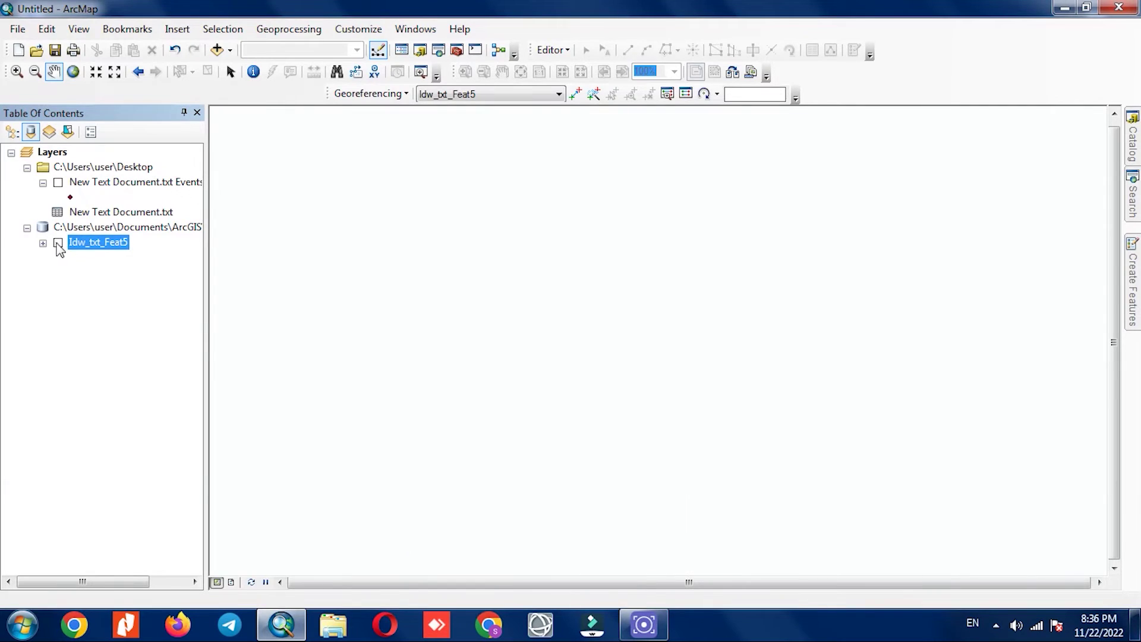
{"action": "left_click", "coordinate": [88, 214]}
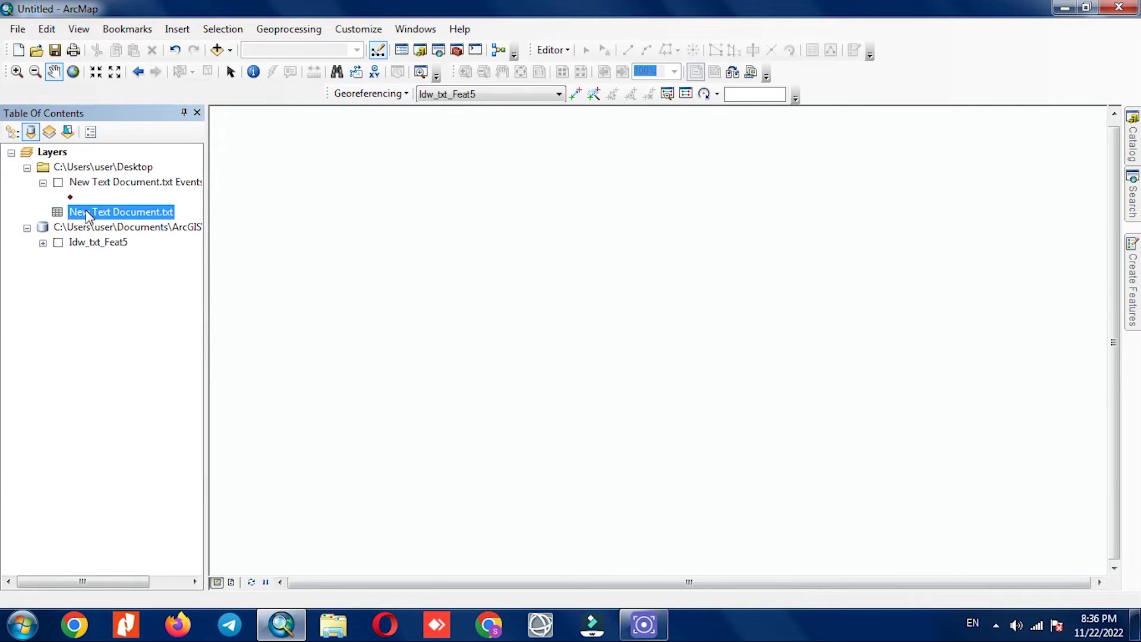
{"action": "left_click", "coordinate": [43, 183]}
{"action": "left_click", "coordinate": [44, 301]}
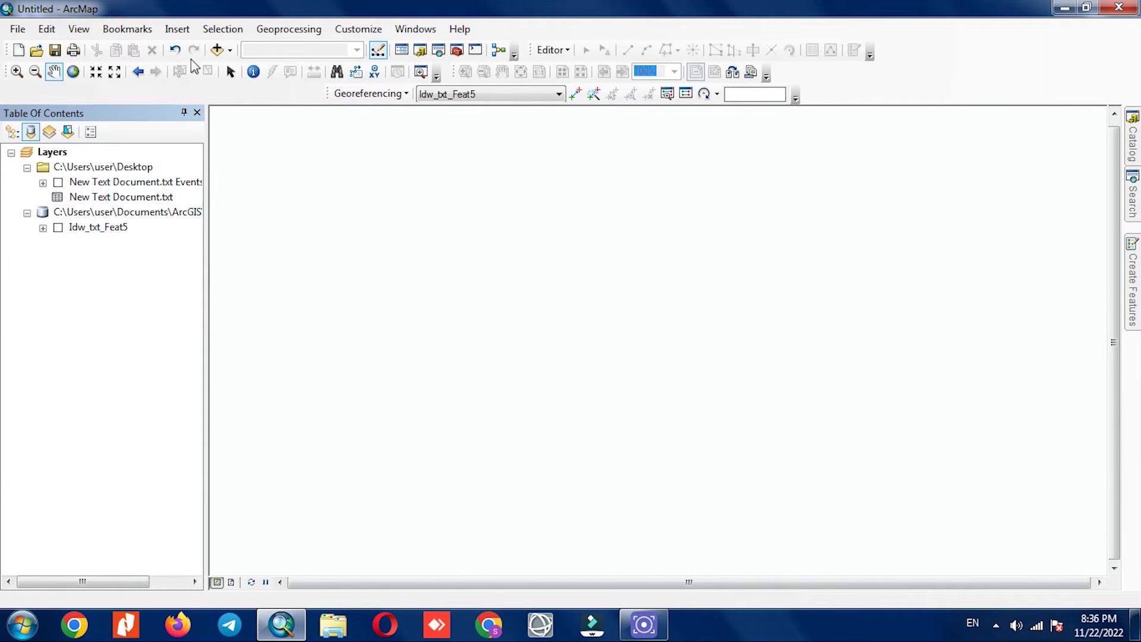
{"action": "left_click", "coordinate": [217, 51]}
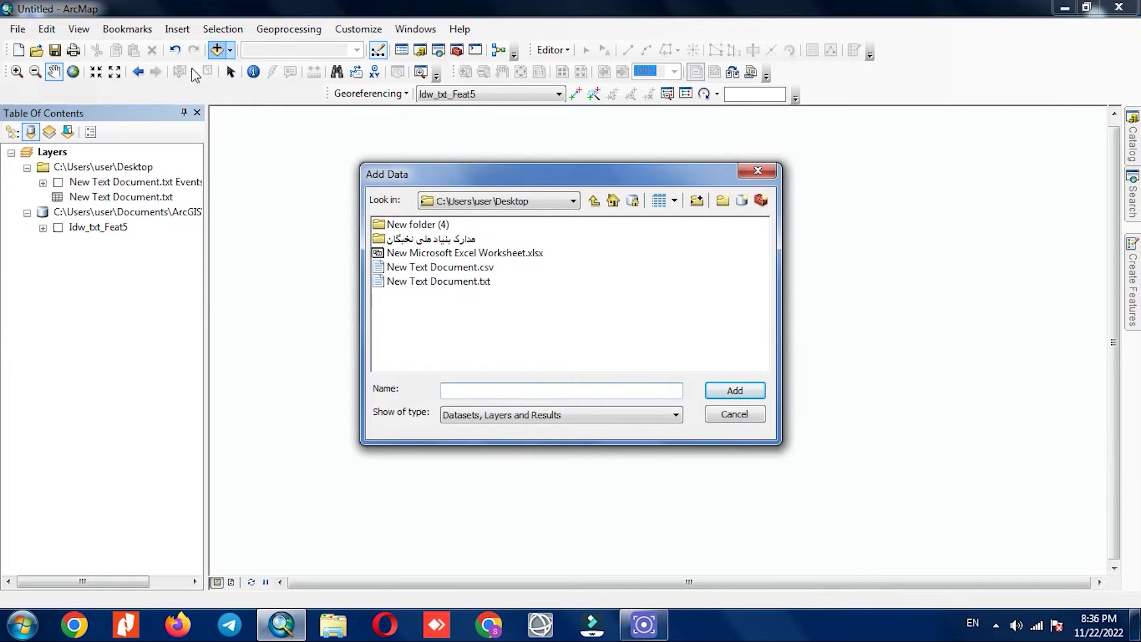
{"action": "left_click", "coordinate": [477, 269]}
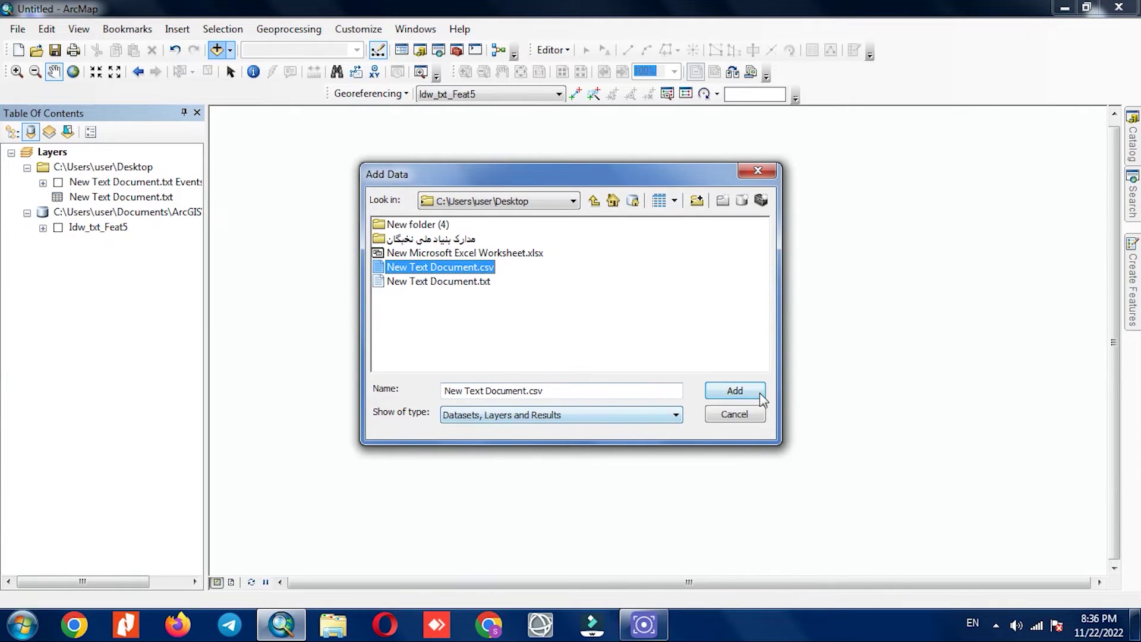
{"action": "left_click", "coordinate": [735, 392]}
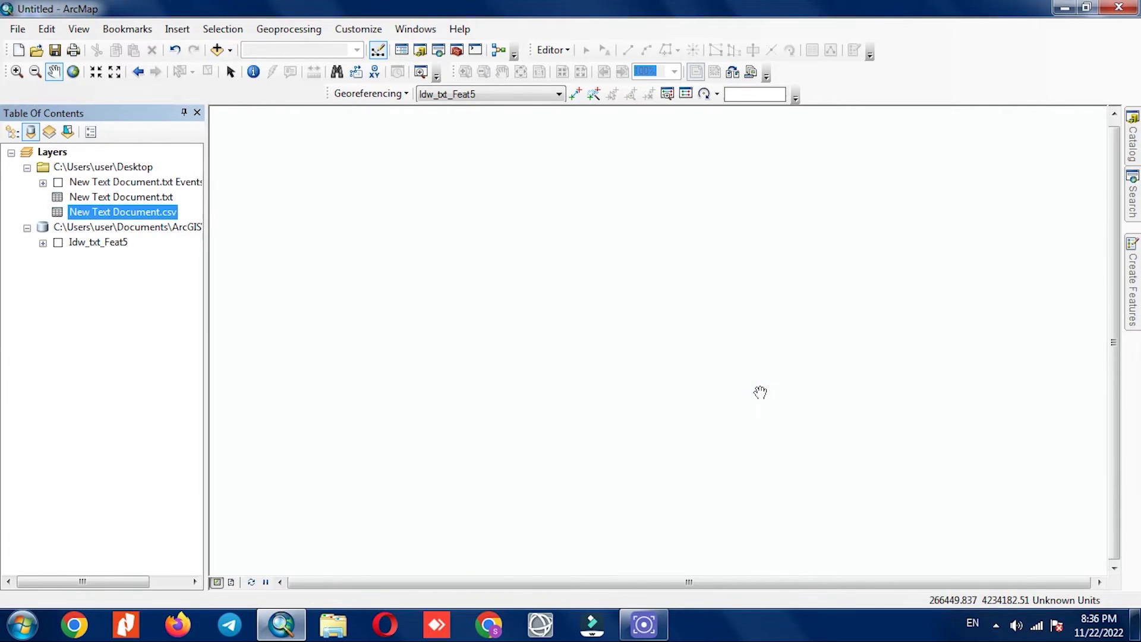
Open the New Text Document.csv attribute table to check its 2000 records, then close it.
{"action": "left_click", "coordinate": [173, 198]}
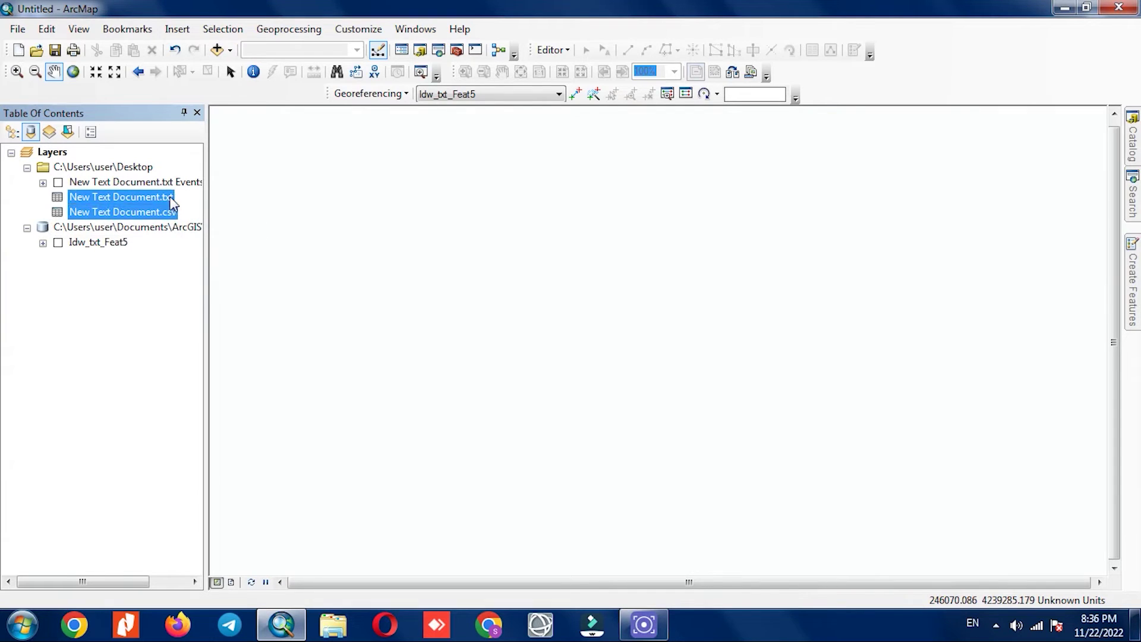
{"action": "left_click", "coordinate": [171, 213]}
{"action": "right_click", "coordinate": [157, 218]}
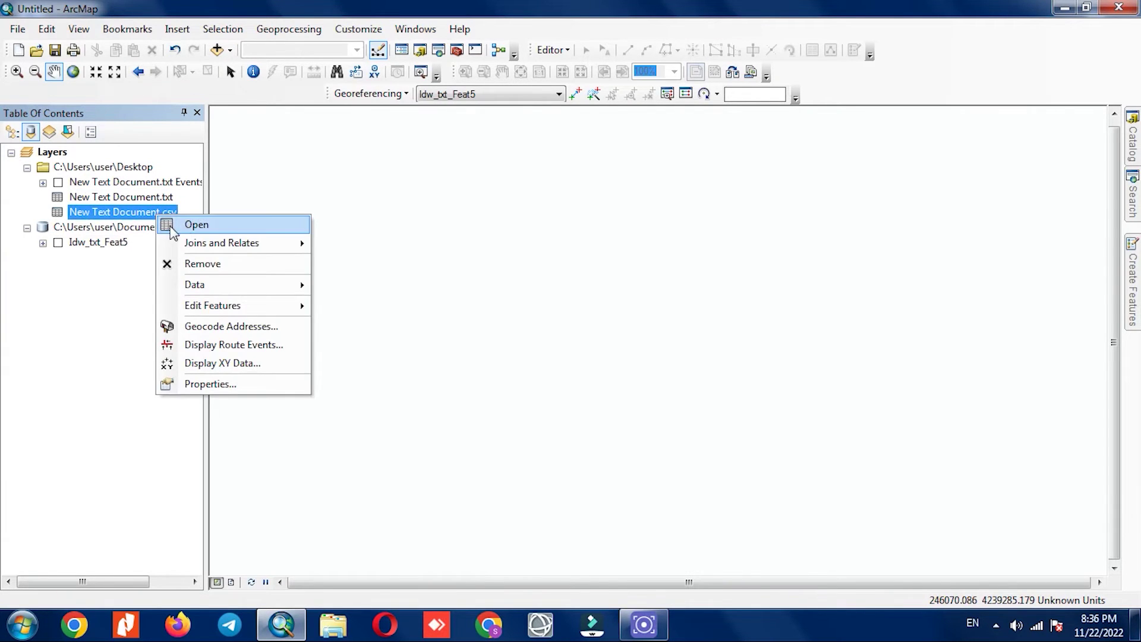
{"action": "left_click", "coordinate": [178, 224]}
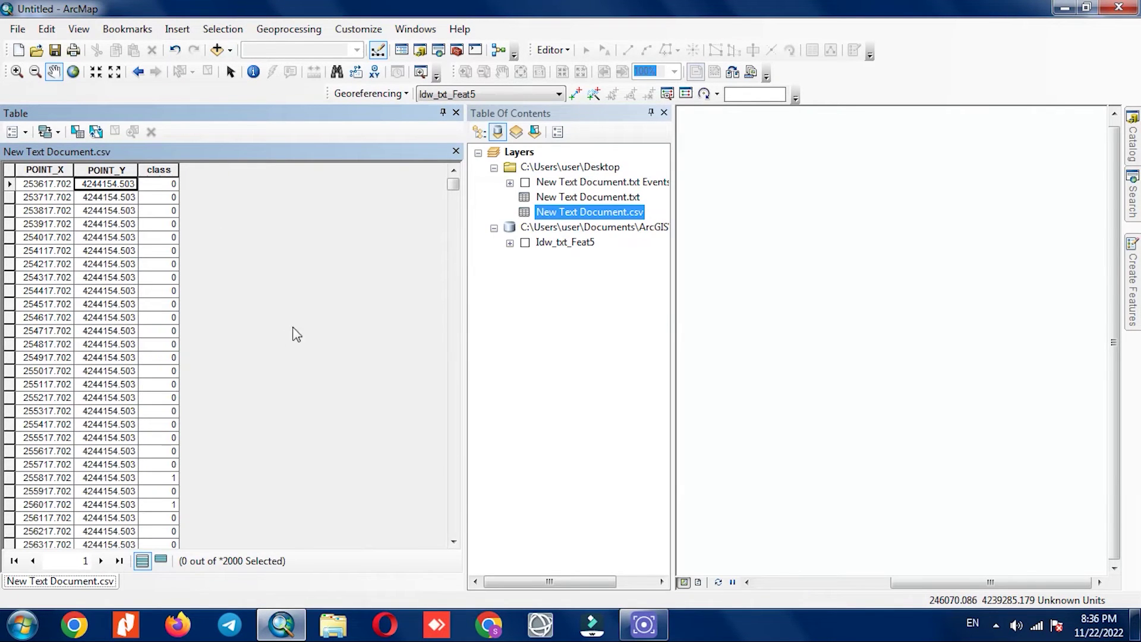
{"action": "left_click", "coordinate": [456, 151]}
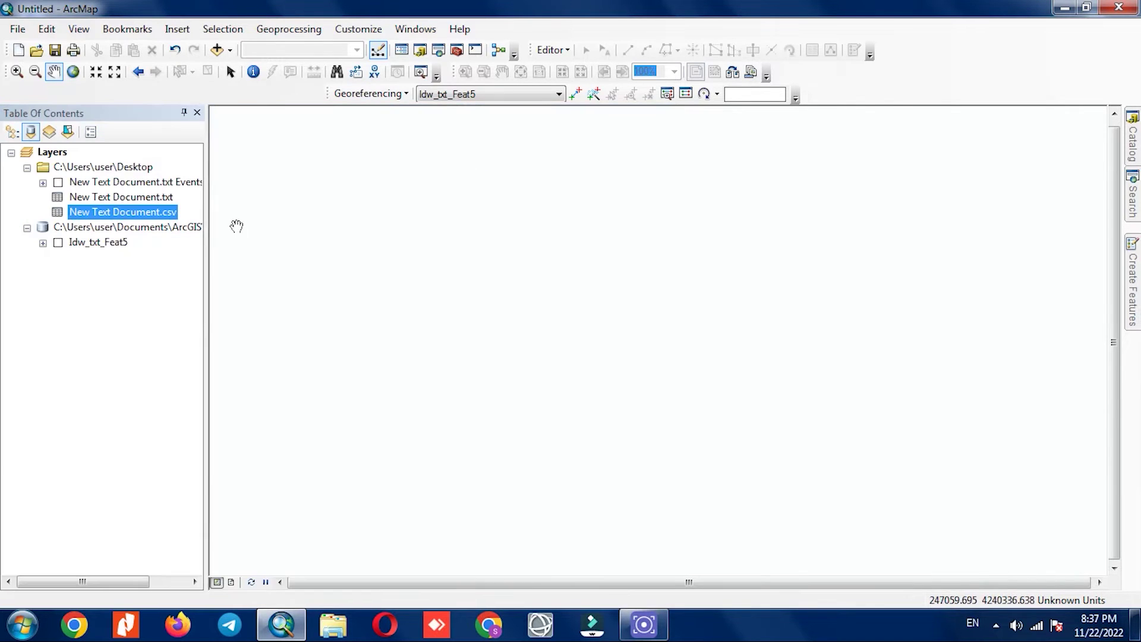
{"action": "right_click", "coordinate": [143, 212]}
Display the CSV's XY data with POINT_X as X, POINT_Y as Y and no Z field.
{"action": "left_click", "coordinate": [226, 360]}
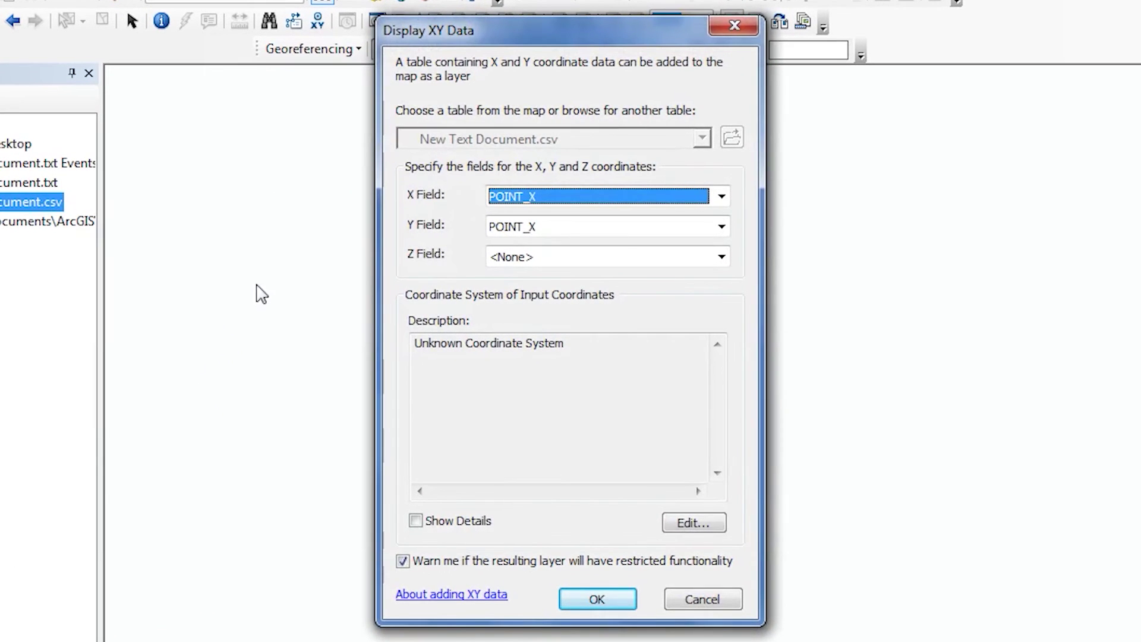
{"action": "left_click", "coordinate": [722, 229]}
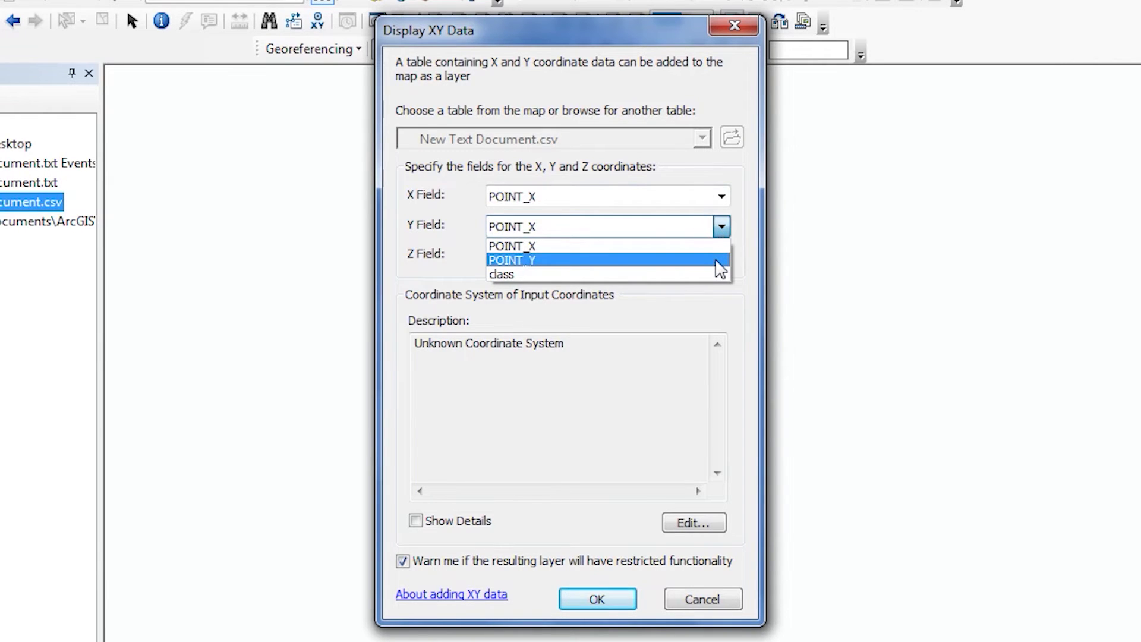
{"action": "left_click", "coordinate": [718, 262]}
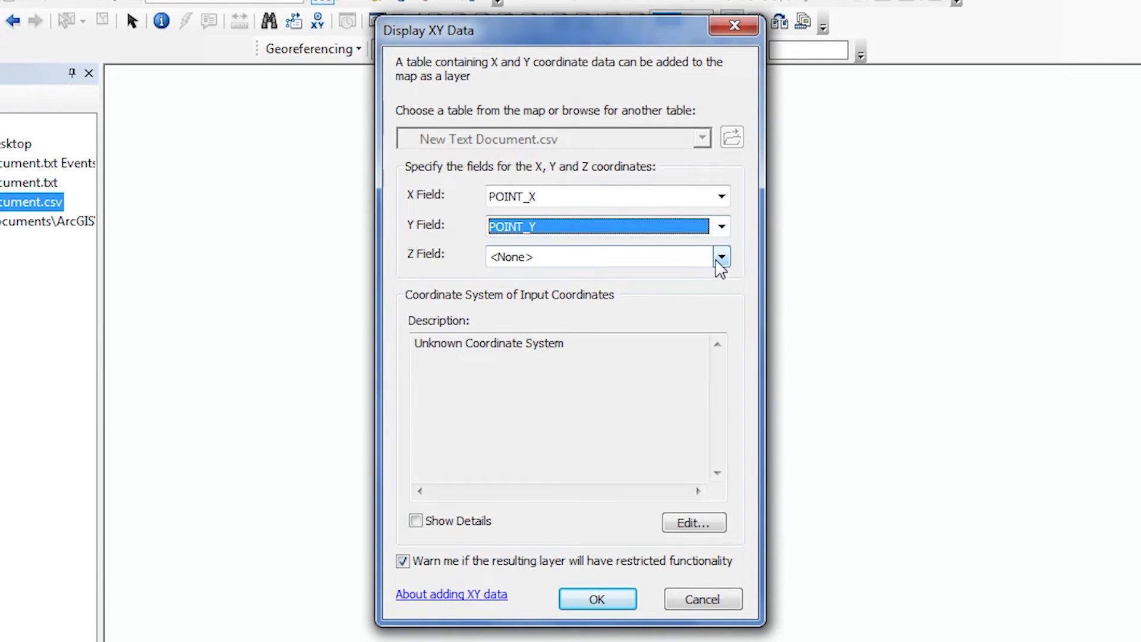
{"action": "left_click", "coordinate": [721, 257]}
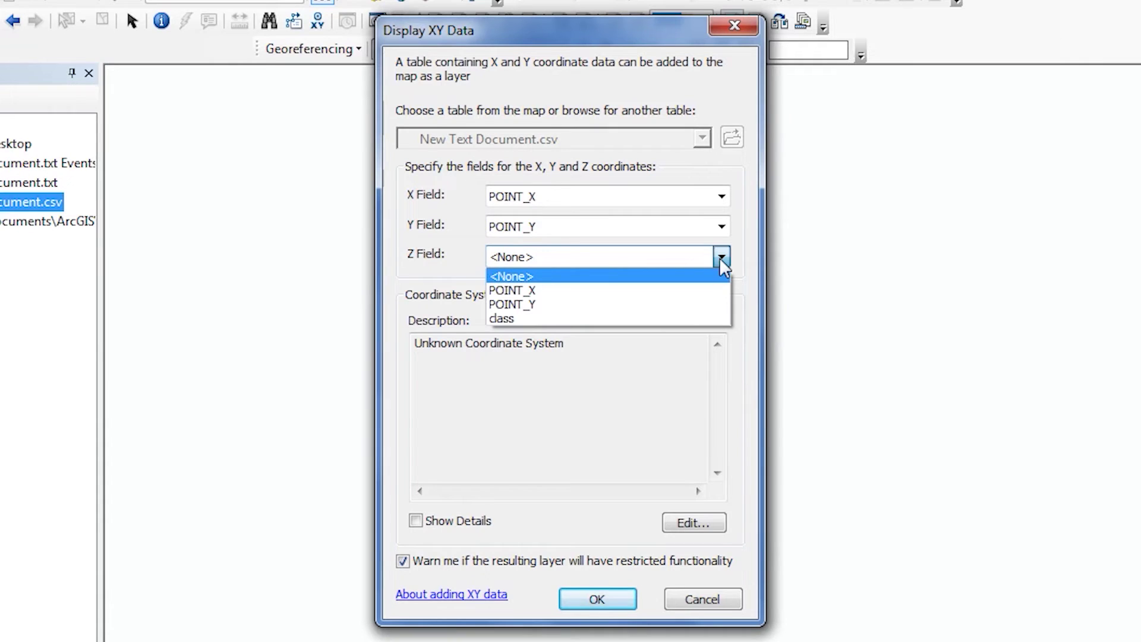
{"action": "left_click", "coordinate": [721, 259]}
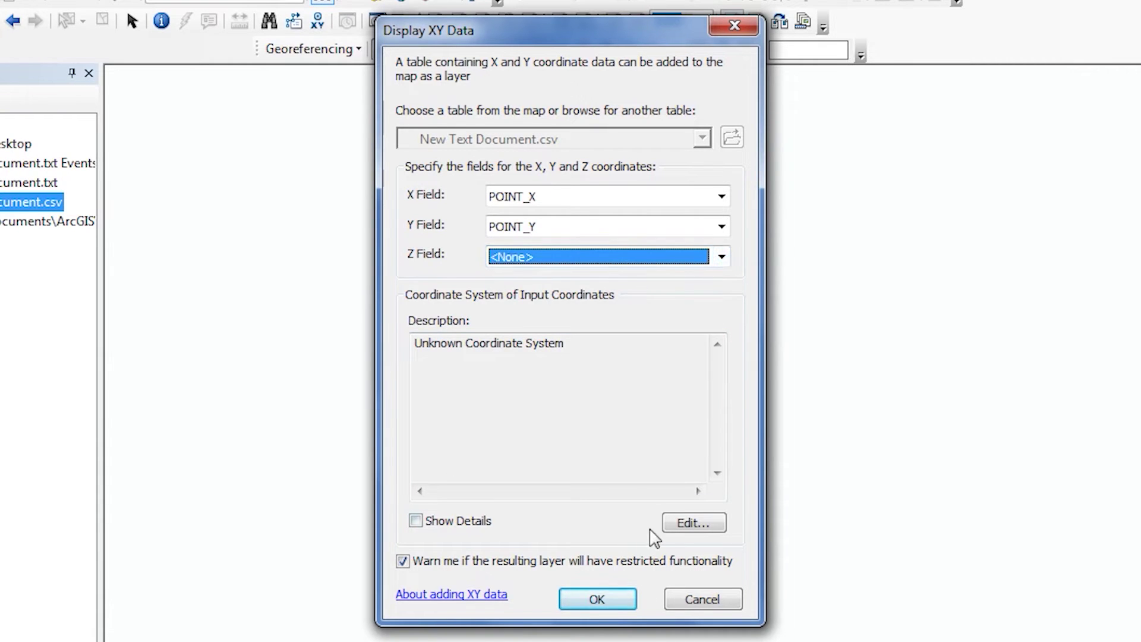
{"action": "left_click", "coordinate": [684, 526]}
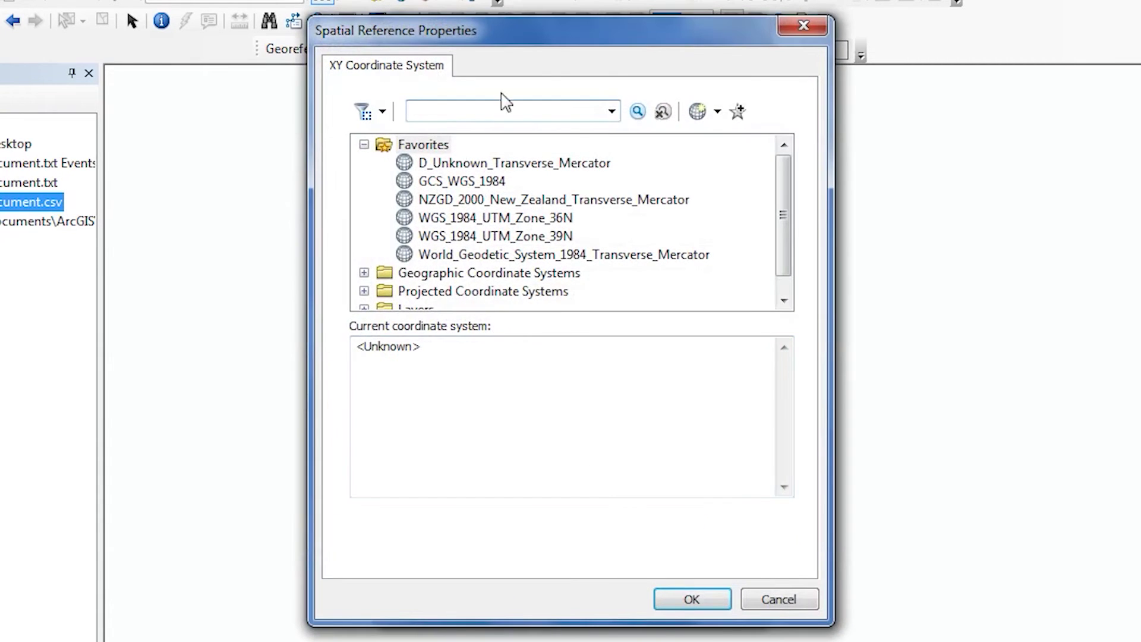
{"action": "left_click", "coordinate": [805, 26]}
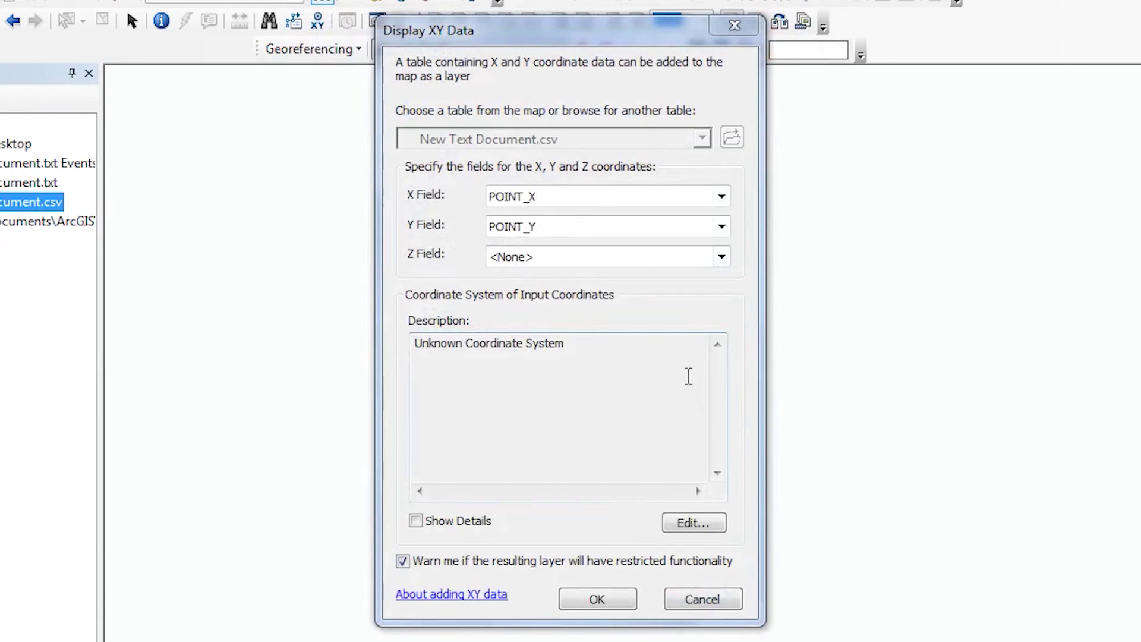
{"action": "left_click", "coordinate": [597, 600]}
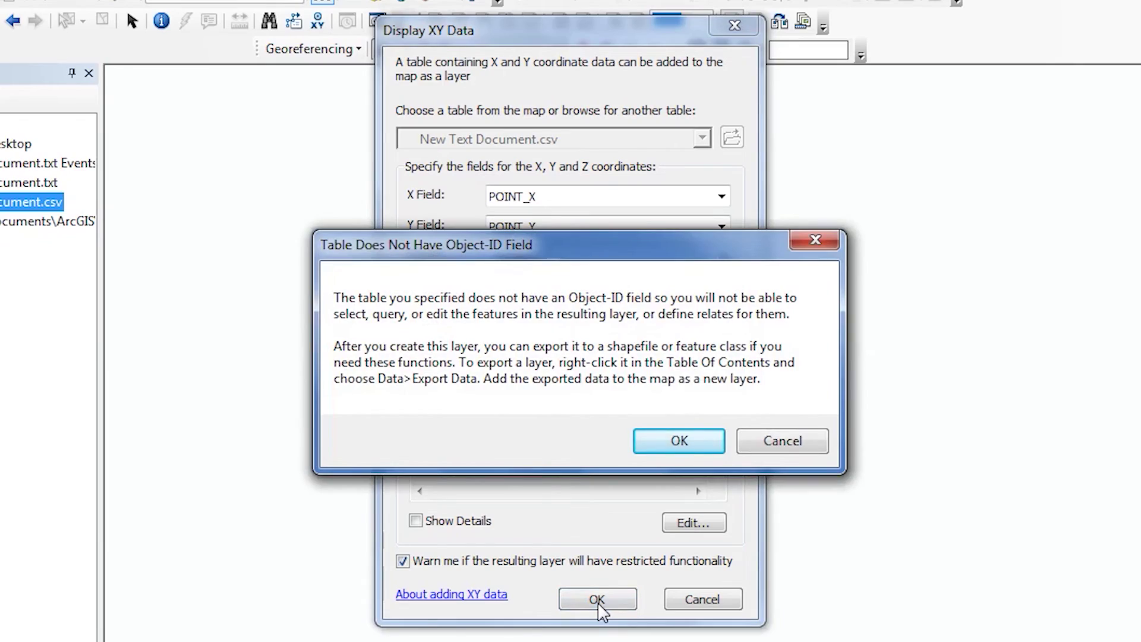
{"action": "left_click", "coordinate": [679, 447]}
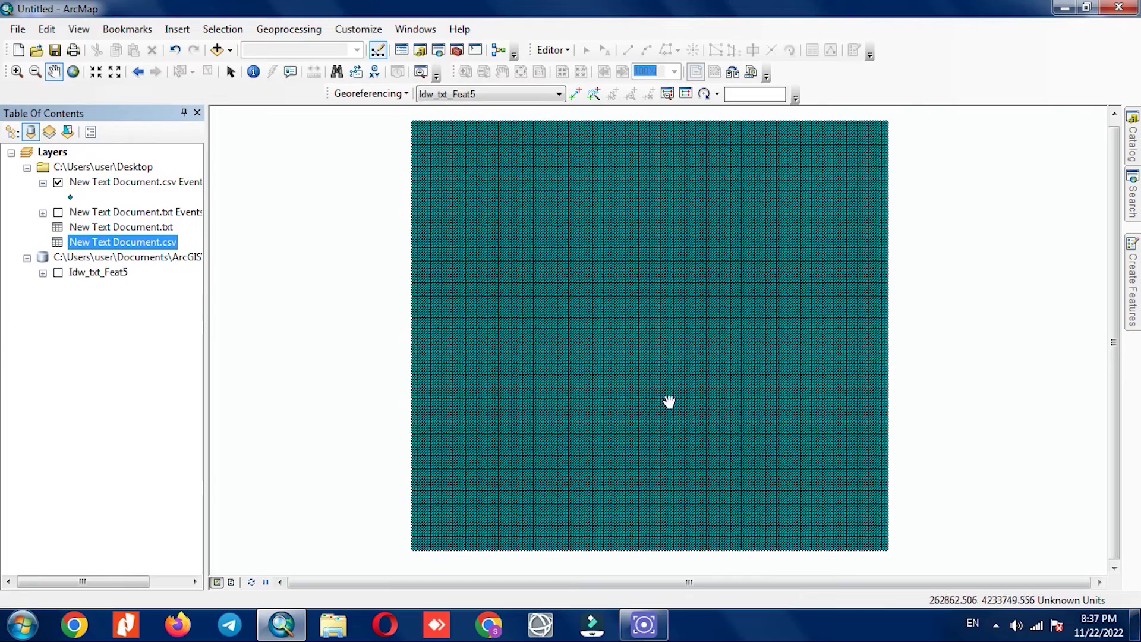
Zoom into the New Text Document.csv Events point grid and back out to inspect its spacing.
{"action": "scroll", "coordinate": [575, 372], "scroll_direction": "down", "scroll_amount": 5}
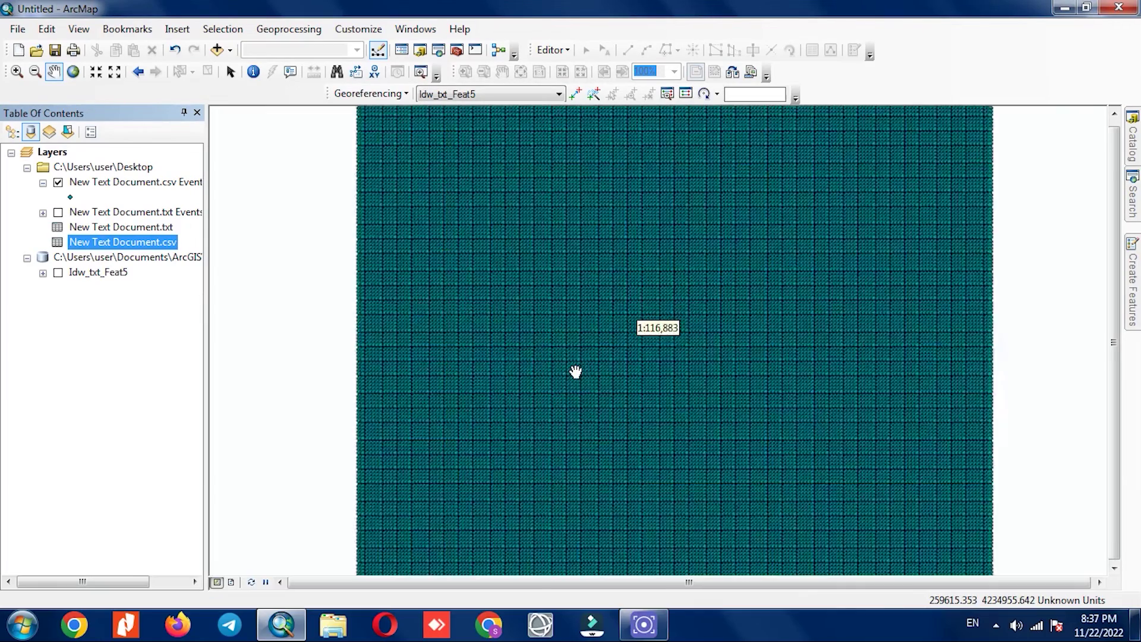
{"action": "scroll", "coordinate": [574, 373], "scroll_direction": "up", "scroll_amount": 5}
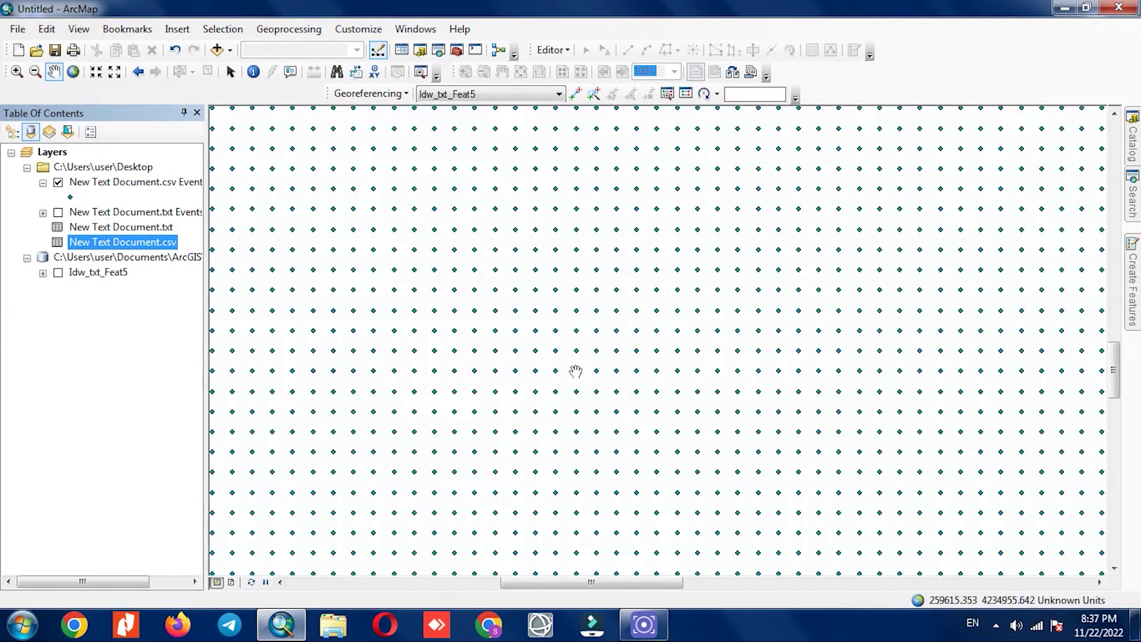
Zoom to full extent and launch the Spatial Analyst IDW tool via search.
{"action": "left_click", "coordinate": [74, 76]}
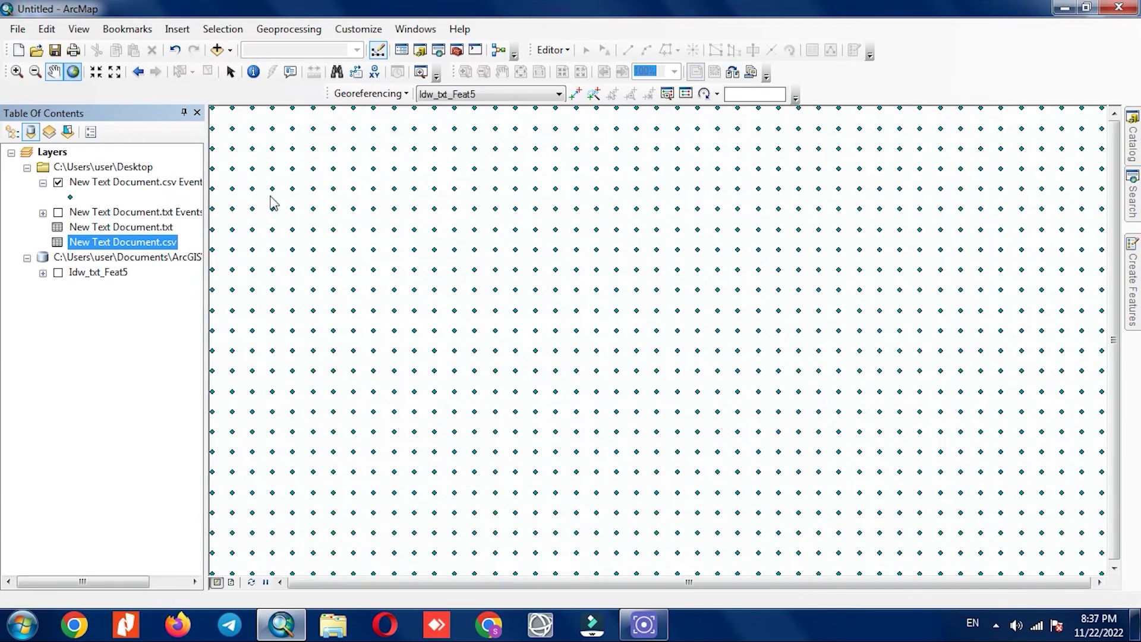
{"action": "left_click", "coordinate": [1134, 199]}
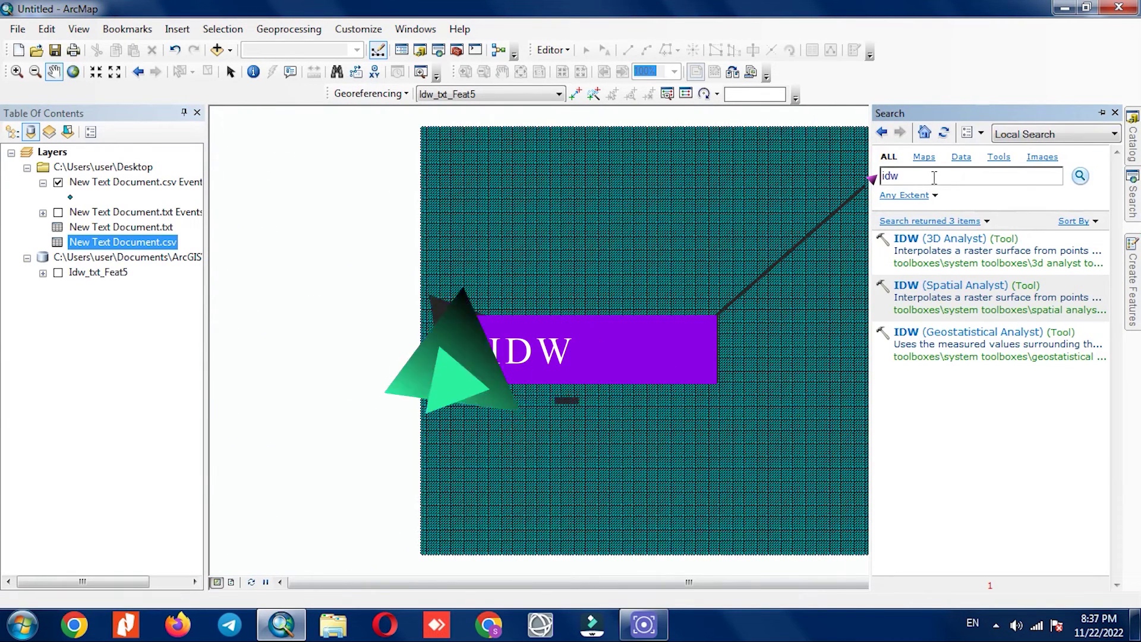
{"action": "double_click", "coordinate": [885, 176]}
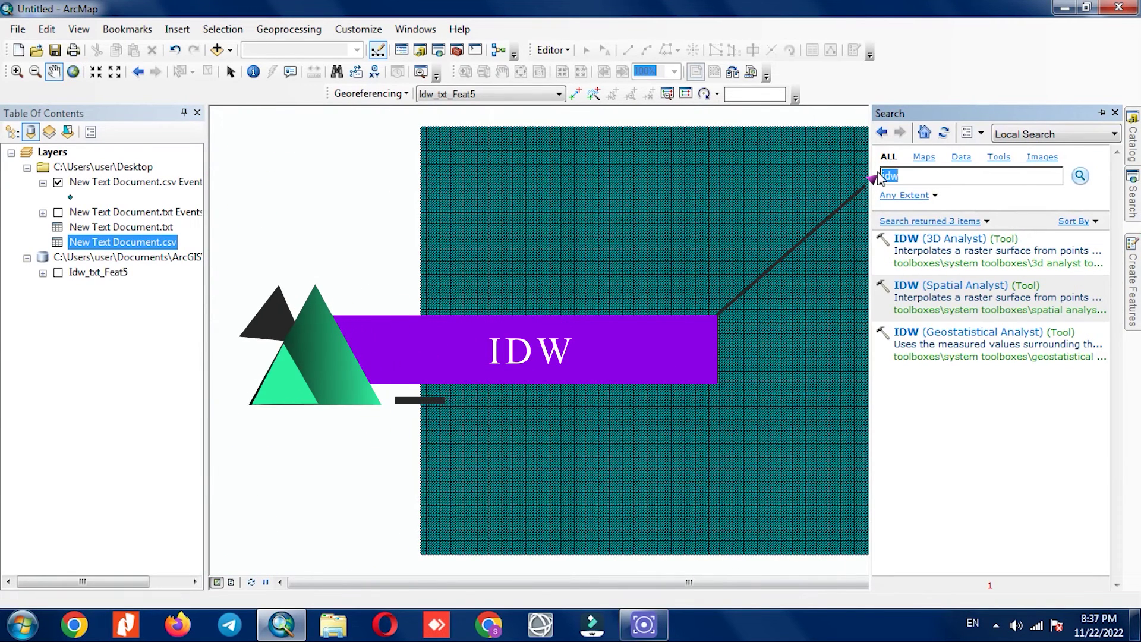
{"action": "left_click", "coordinate": [945, 287]}
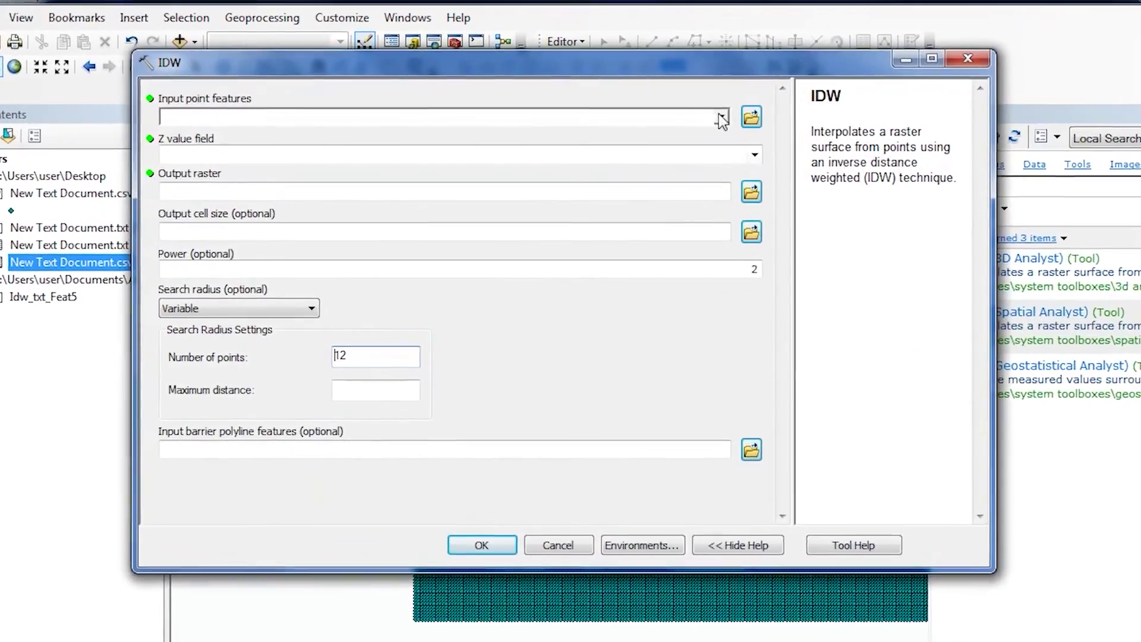
Run IDW on the CSV Events layer with class as Z, output Idw_csv_Feat1, cell size 30.
{"action": "left_click", "coordinate": [688, 115]}
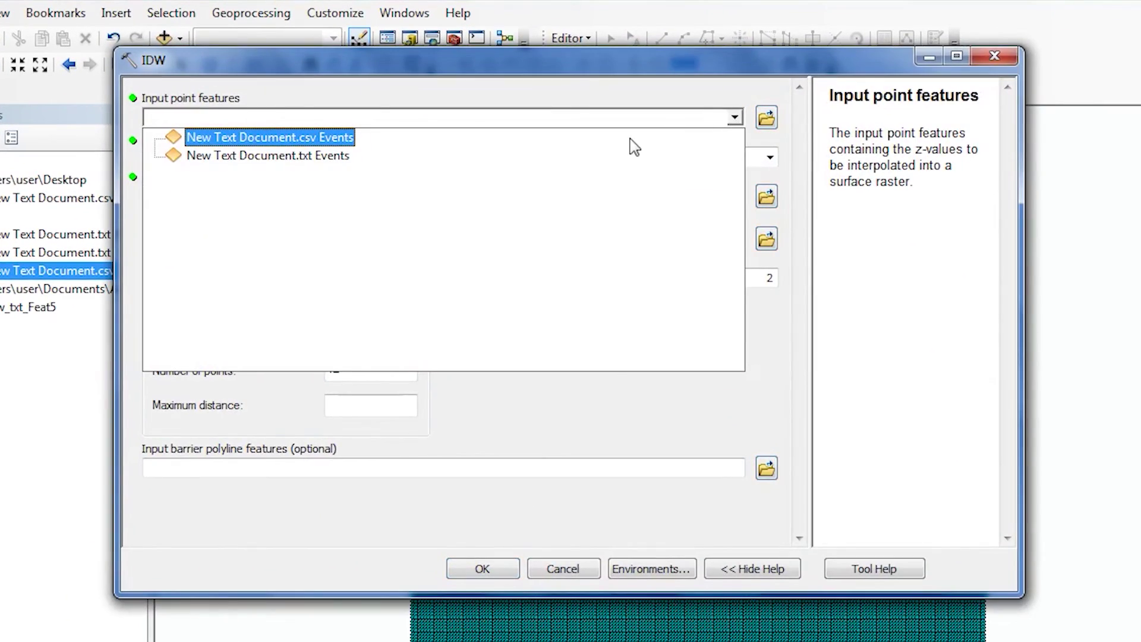
{"action": "left_click", "coordinate": [321, 140]}
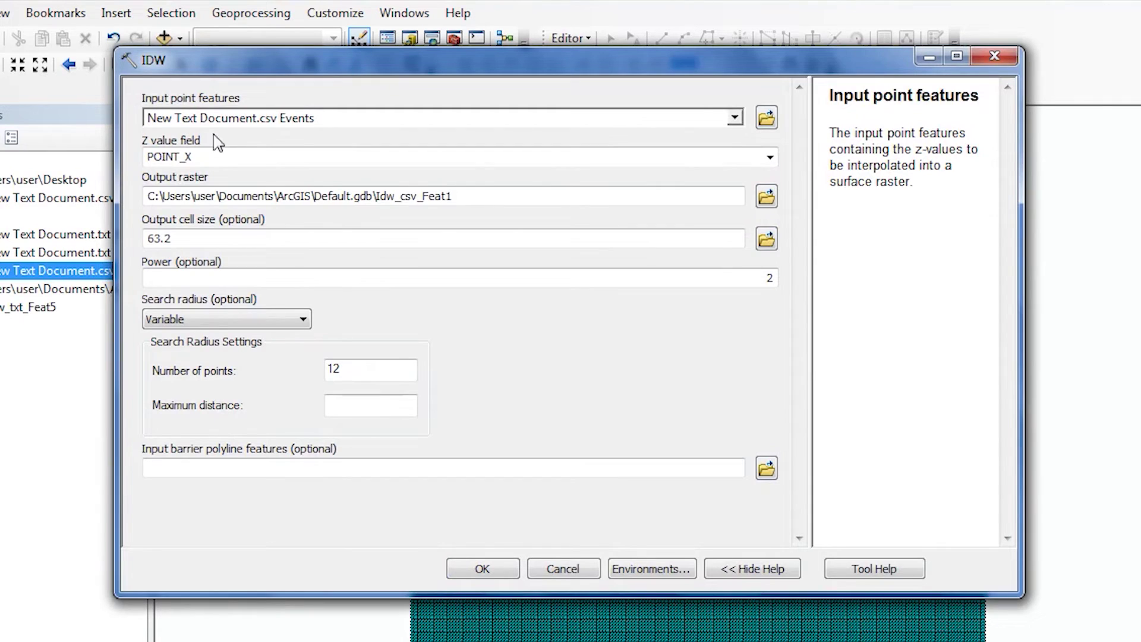
{"action": "left_click", "coordinate": [769, 157]}
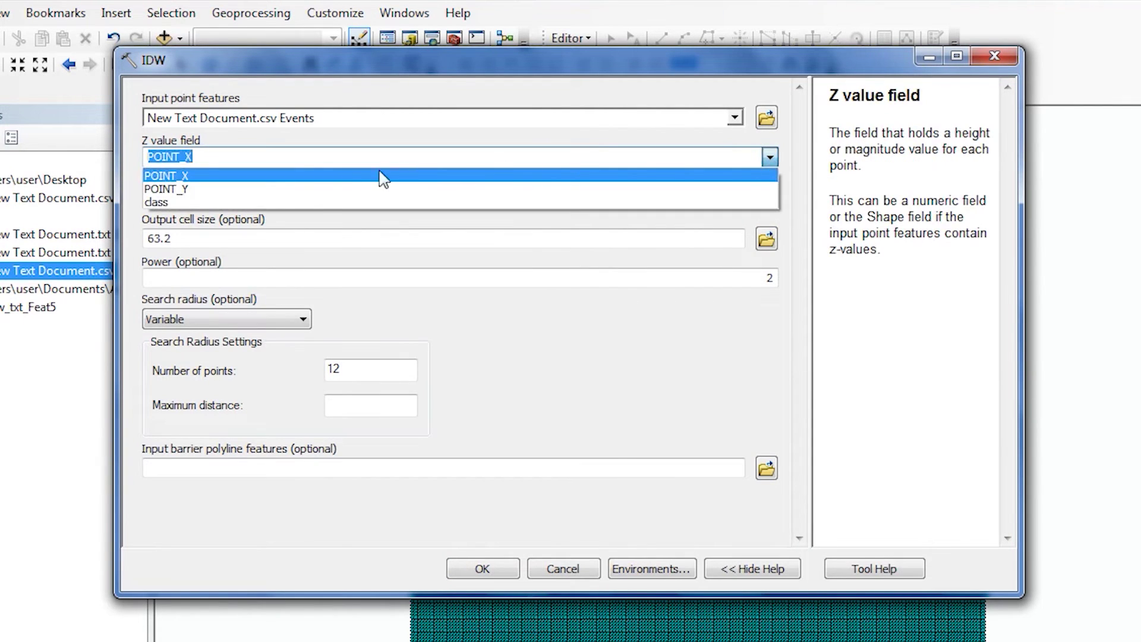
{"action": "left_click", "coordinate": [315, 203]}
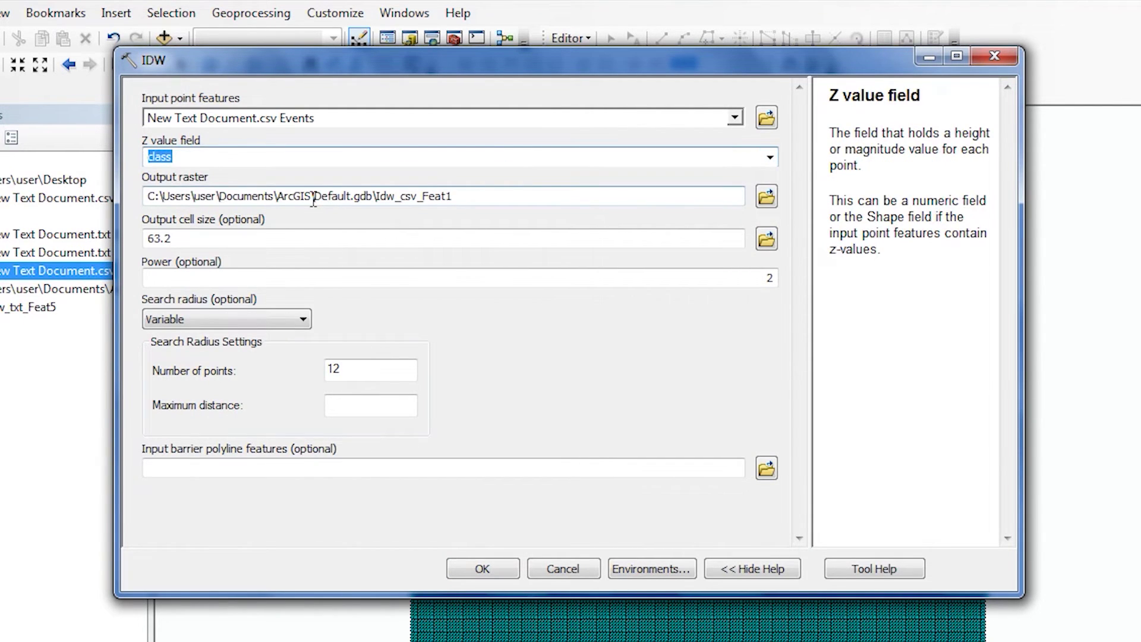
{"action": "left_click_drag", "start_coordinate": [469, 200], "coordinate": [381, 200]}
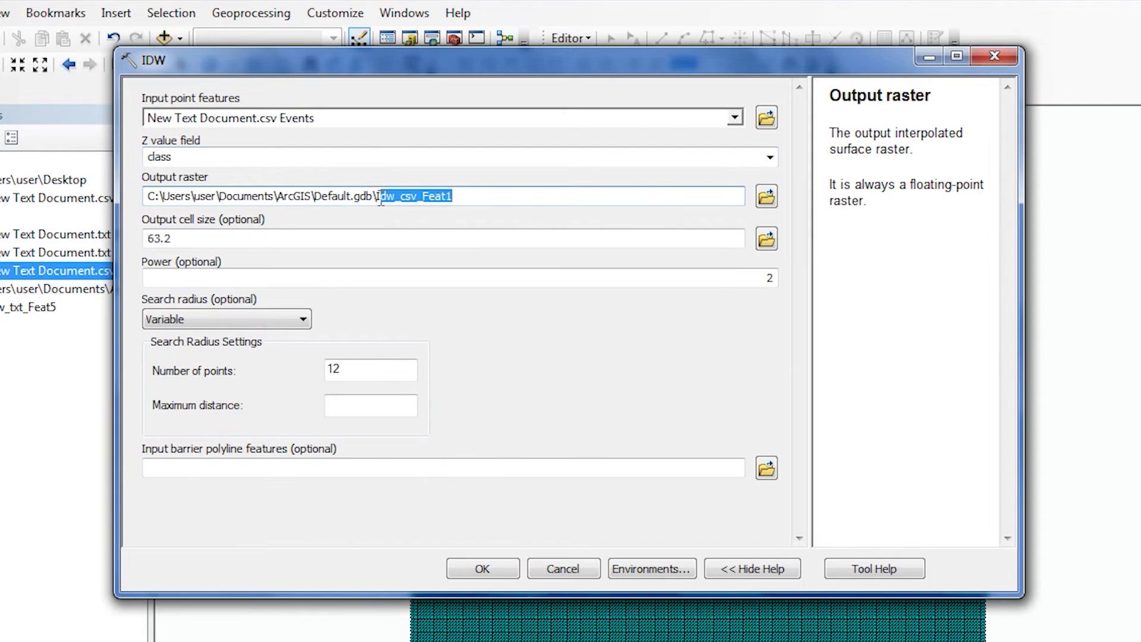
{"action": "left_click", "coordinate": [766, 196]}
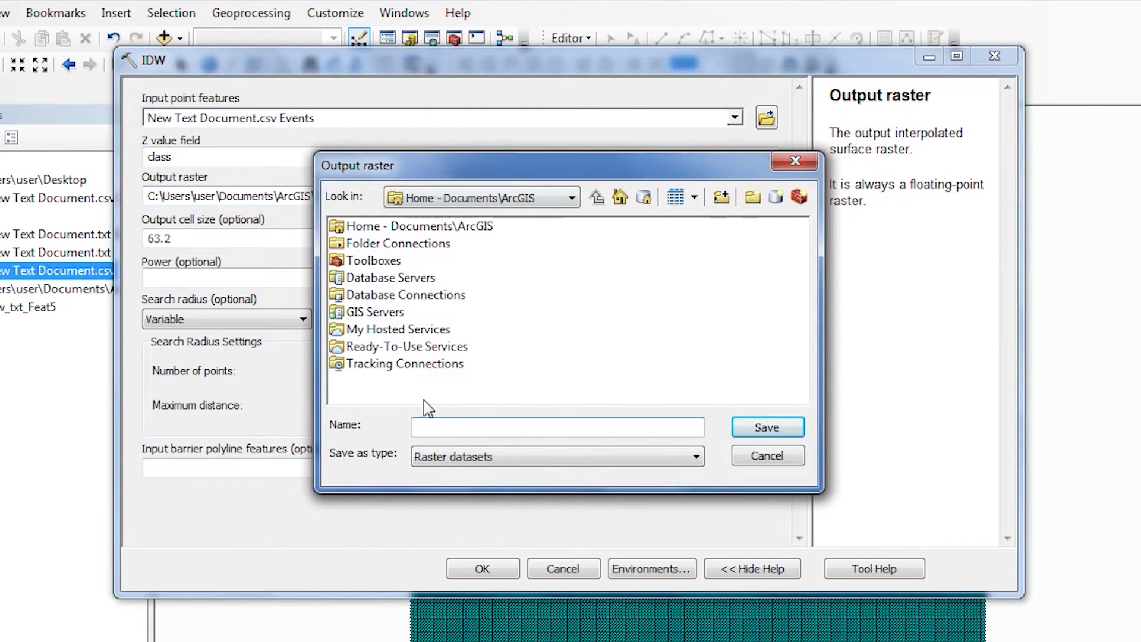
{"action": "left_click", "coordinate": [794, 160]}
{"action": "left_click_drag", "start_coordinate": [178, 239], "coordinate": [139, 241]}
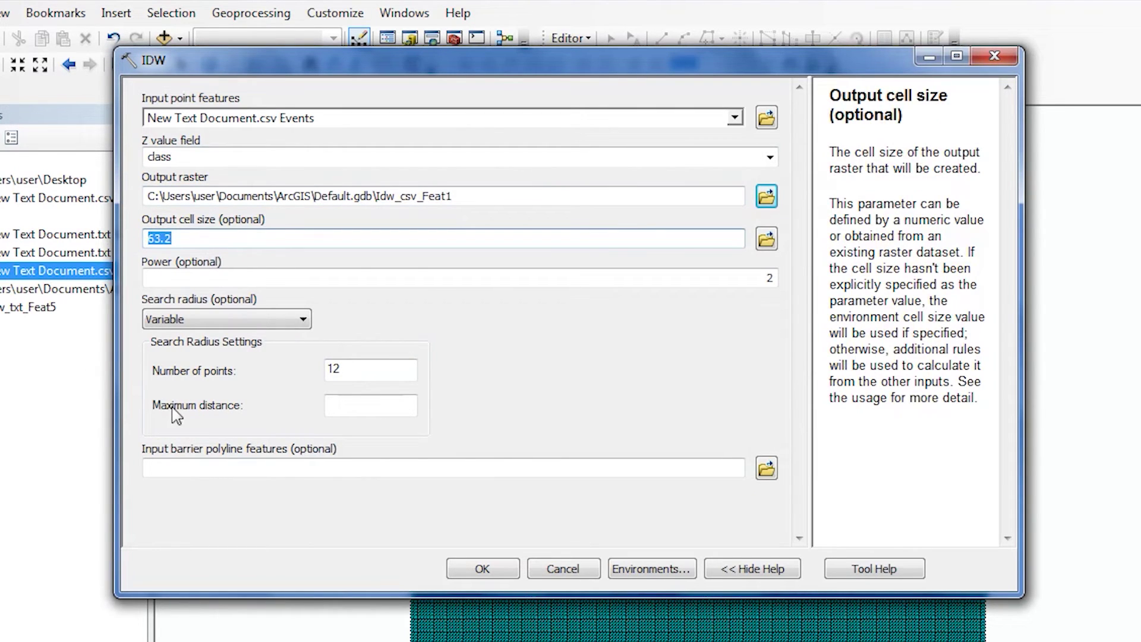
{"action": "type", "text": "2"}
{"action": "left_click", "coordinate": [492, 352]}
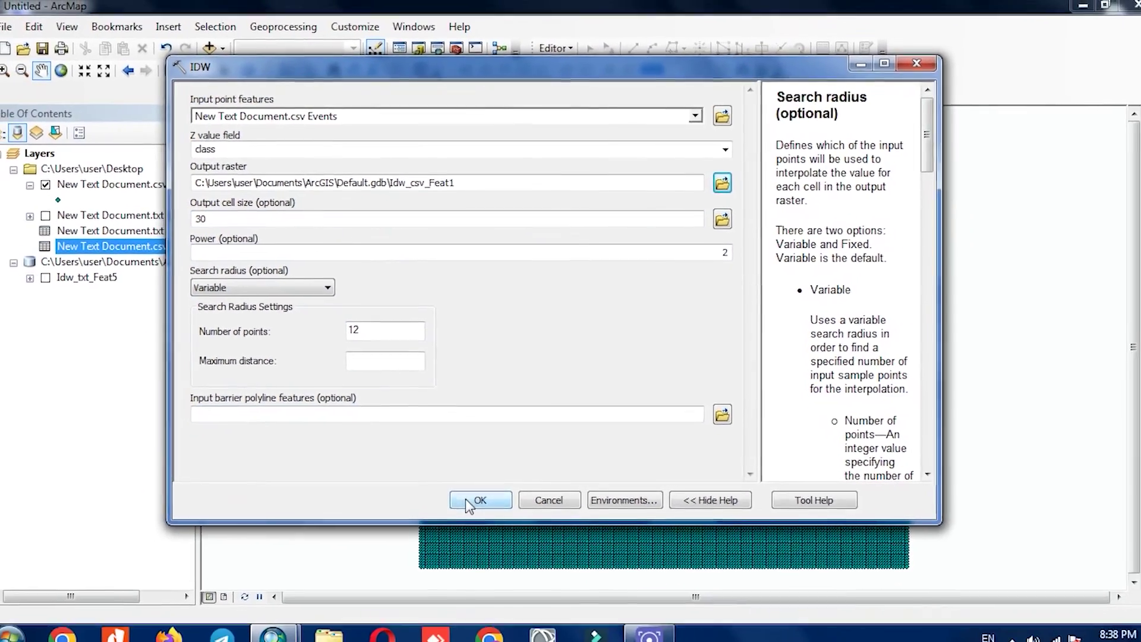
{"action": "left_click", "coordinate": [482, 550]}
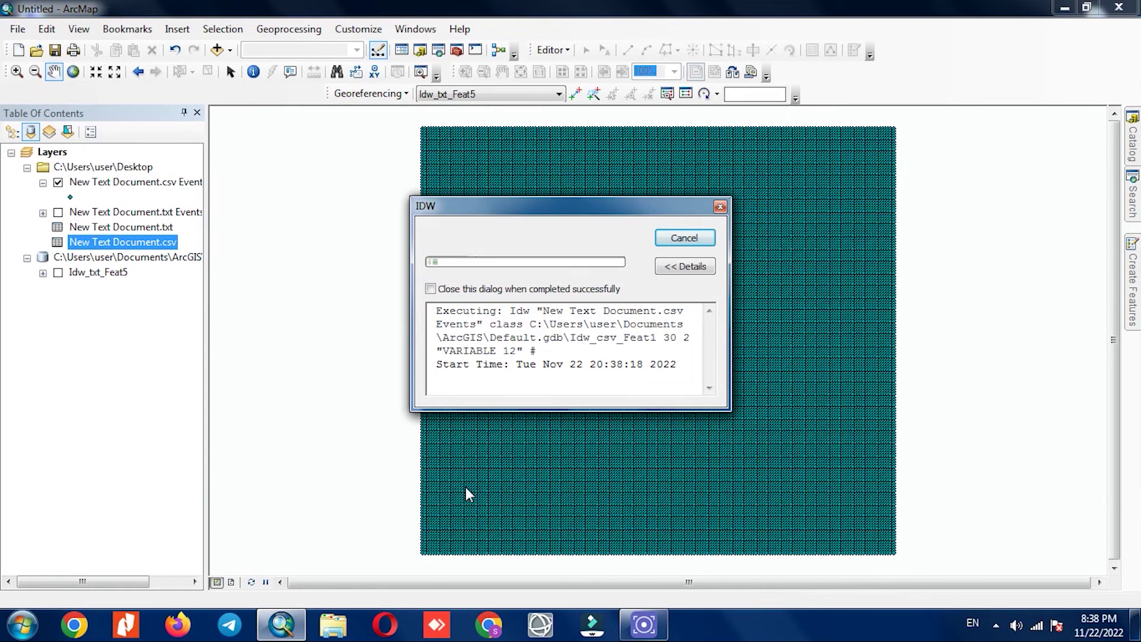
Dismiss the IDW completion message, hide the CSV Events points, and zoom into Idw_csv_Feat1.
{"action": "left_click", "coordinate": [720, 206]}
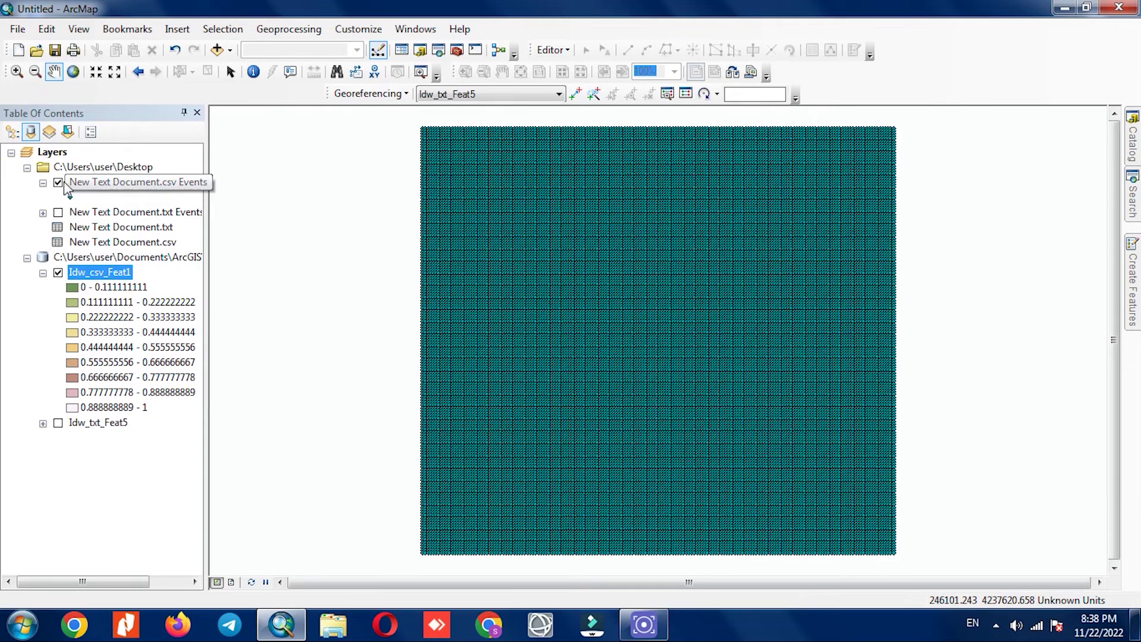
{"action": "left_click", "coordinate": [58, 182]}
{"action": "left_click", "coordinate": [43, 183]}
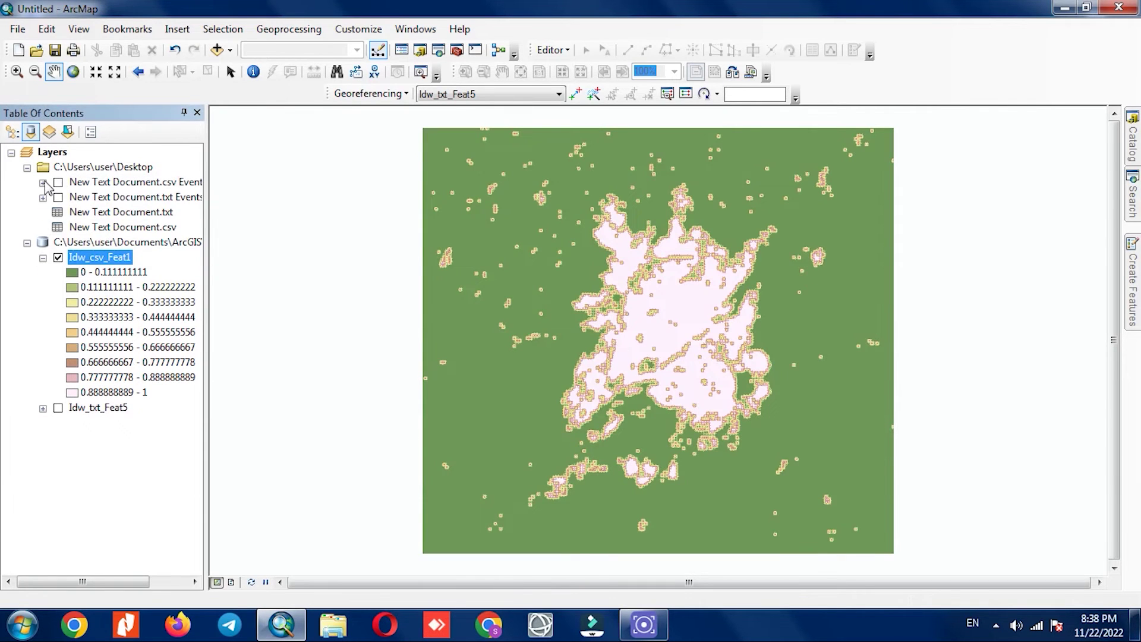
{"action": "scroll", "coordinate": [762, 369], "scroll_direction": "up", "scroll_amount": 4}
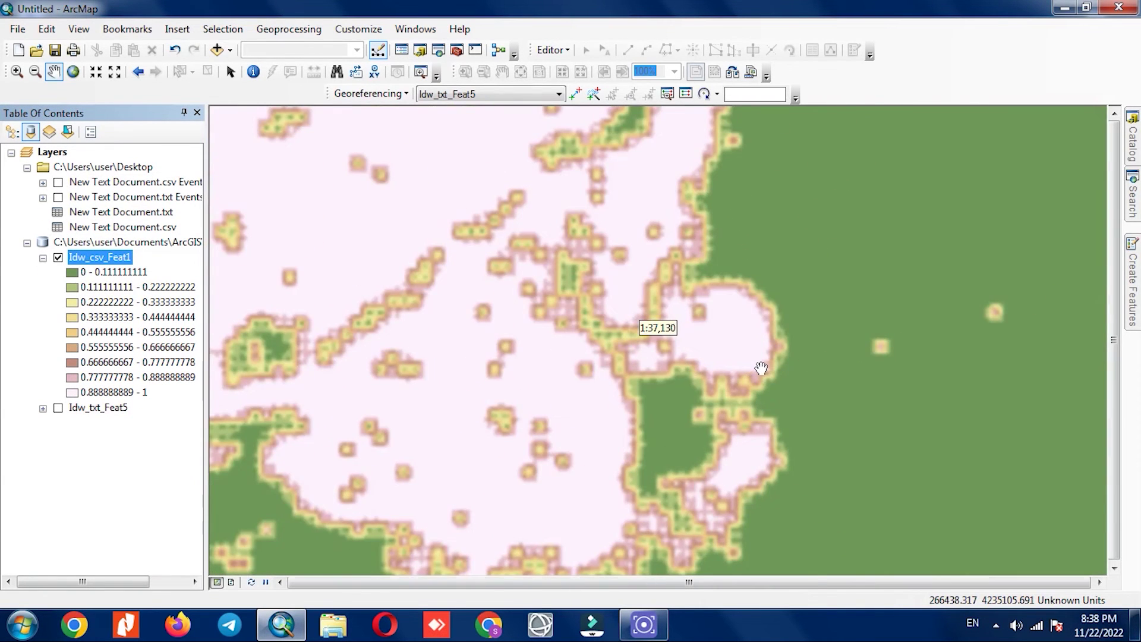
Reduce Idw_csv_Feat1's symbology to 2 classes in its Layer Properties.
{"action": "right_click", "coordinate": [121, 263]}
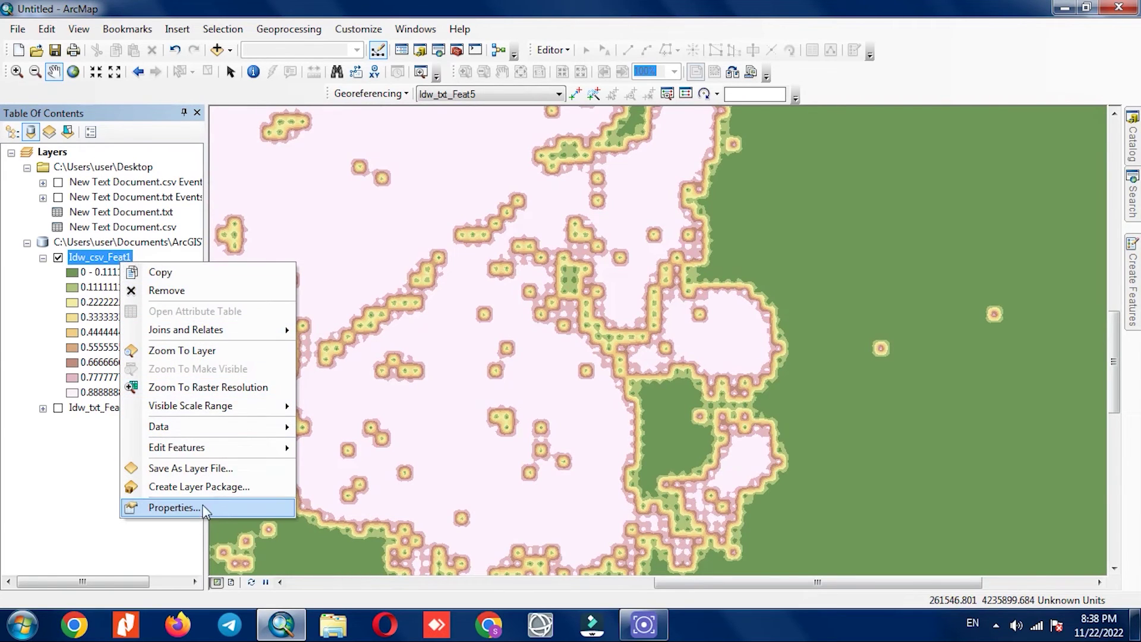
{"action": "left_click", "coordinate": [234, 508]}
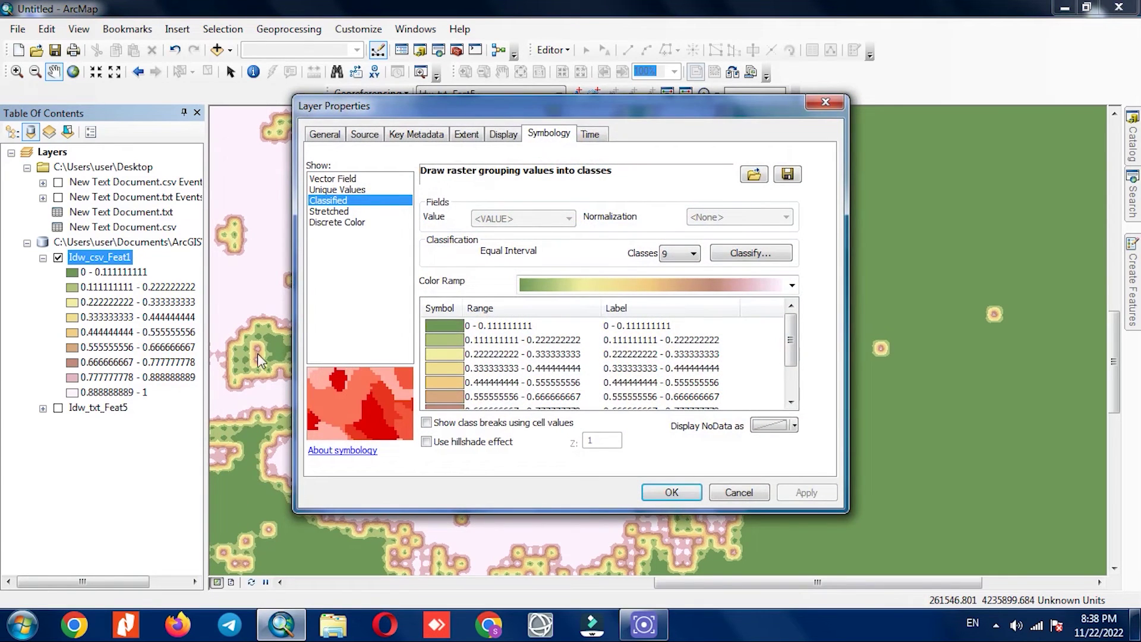
{"action": "left_click", "coordinate": [690, 254]}
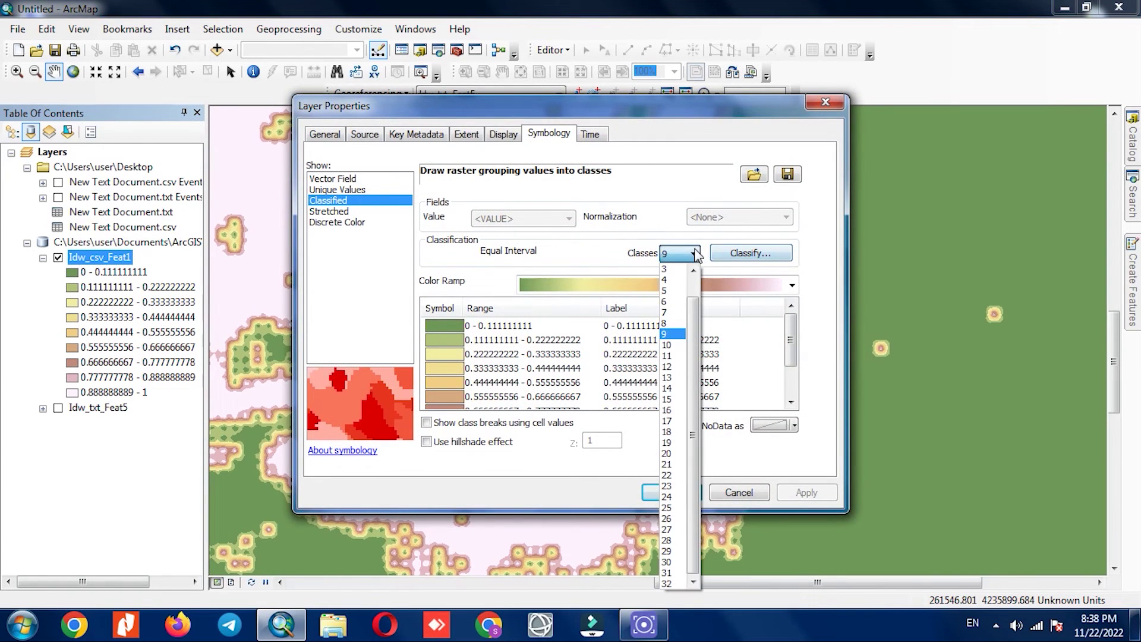
{"action": "left_click", "coordinate": [682, 278]}
{"action": "left_click", "coordinate": [802, 492]}
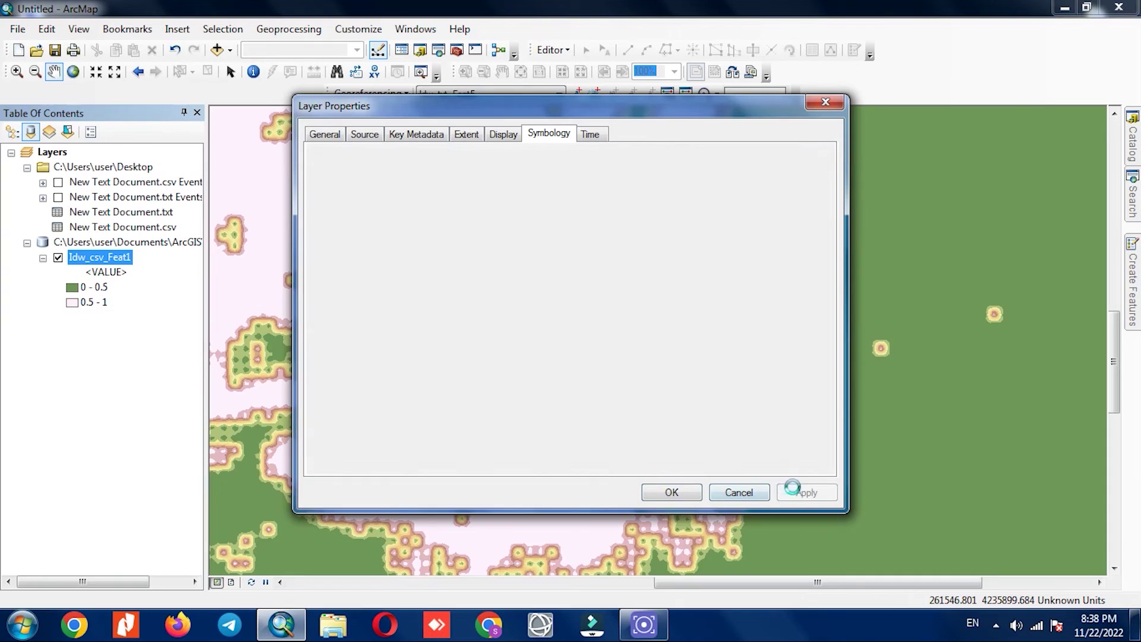
Colour the 0 - 0.5 class magenta and the 0.5 - 1 class red.
{"action": "left_click", "coordinate": [451, 314]}
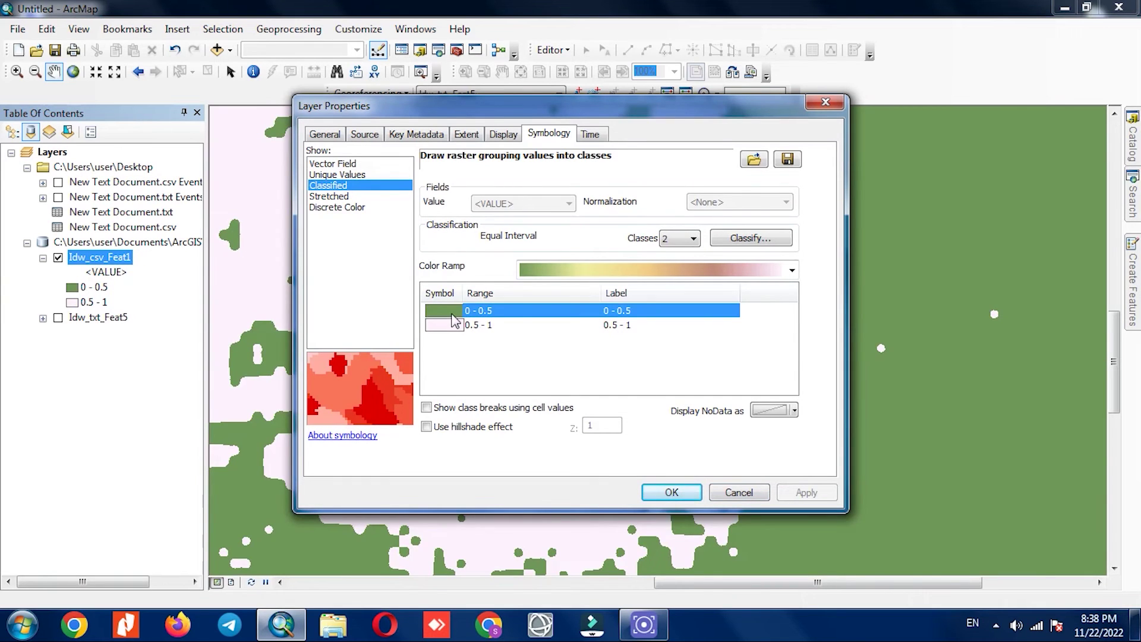
{"action": "left_click", "coordinate": [454, 313]}
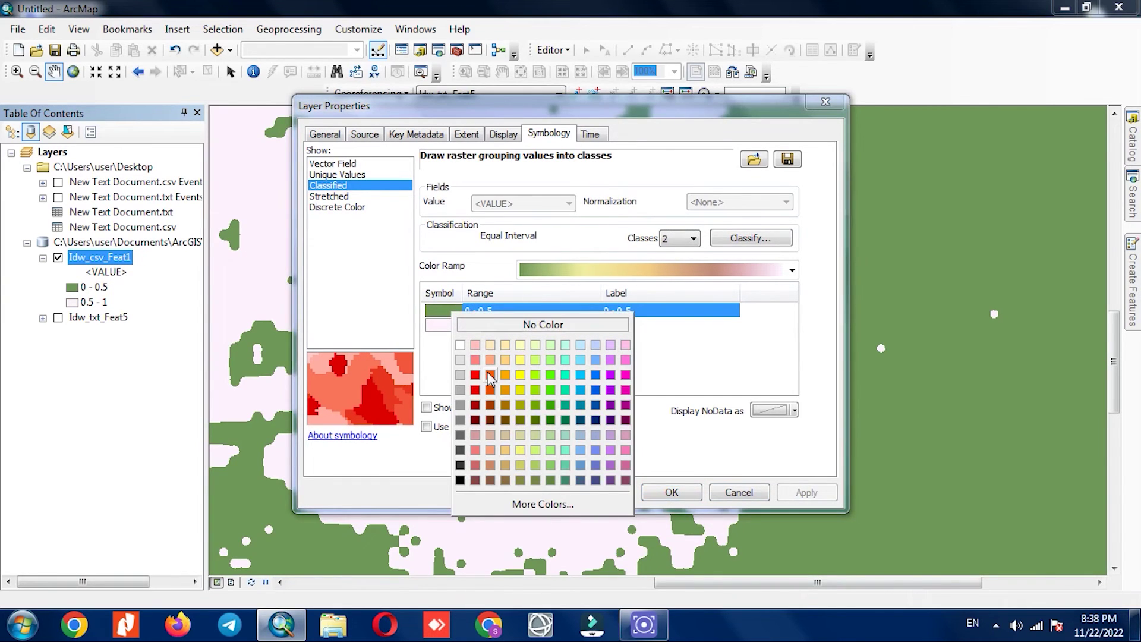
{"action": "left_click", "coordinate": [626, 375]}
{"action": "left_click", "coordinate": [445, 325]}
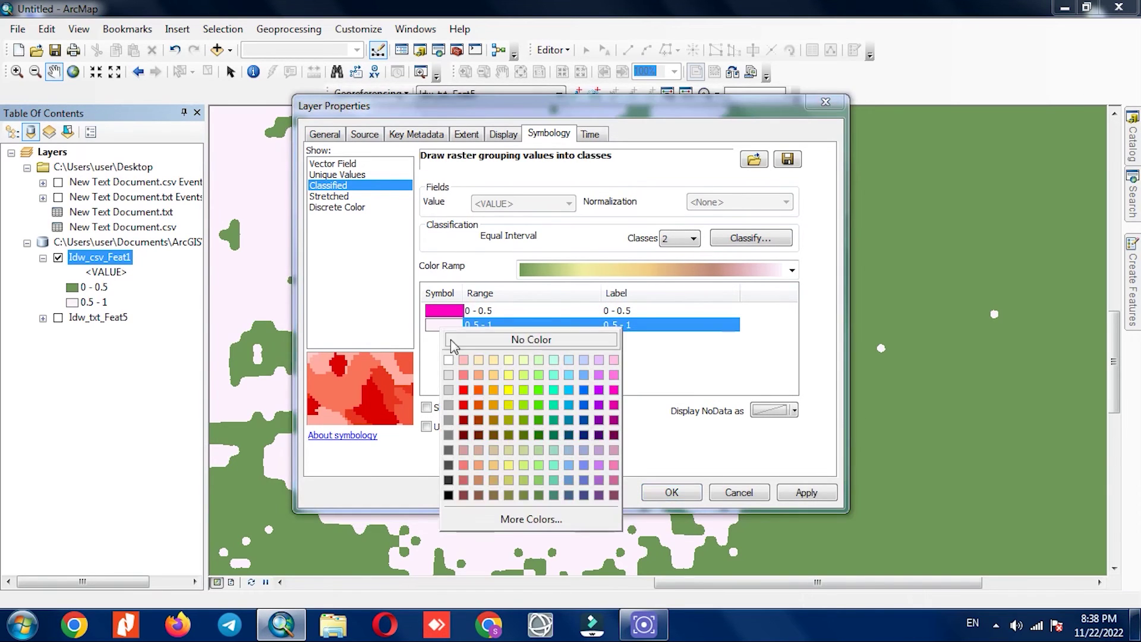
{"action": "left_click", "coordinate": [468, 390]}
{"action": "left_click", "coordinate": [657, 493]}
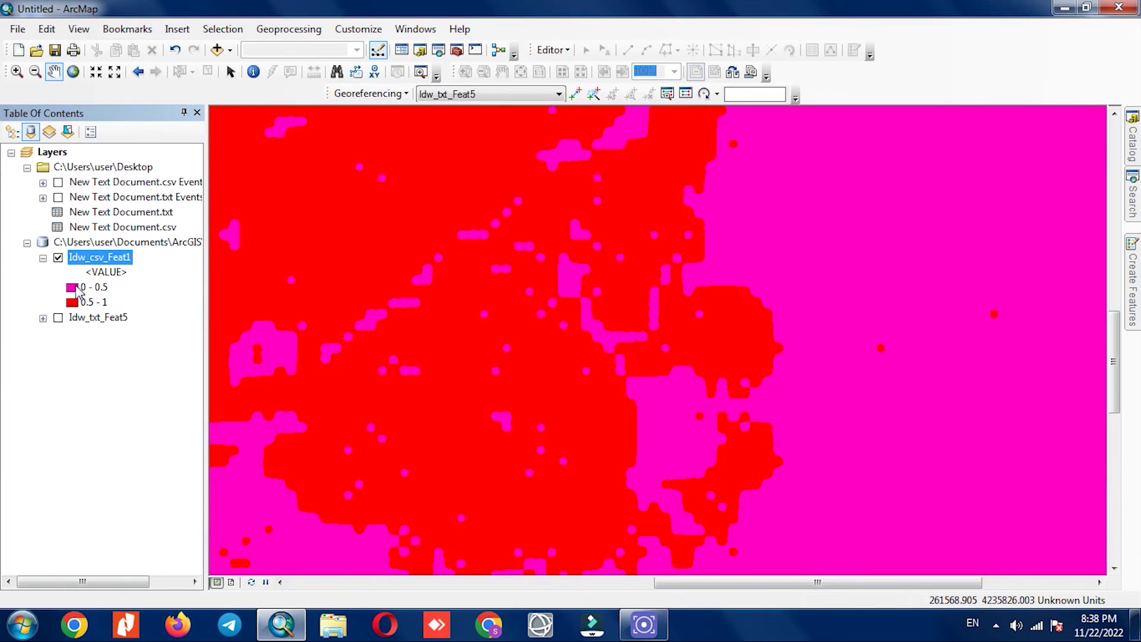
{"action": "double_click", "coordinate": [73, 287]}
Change the 0 - 0.5 class of Idw_csv_Feat1 to cyan, viewing the full raster extent.
{"action": "left_click_drag", "start_coordinate": [580, 347], "coordinate": [513, 337]}
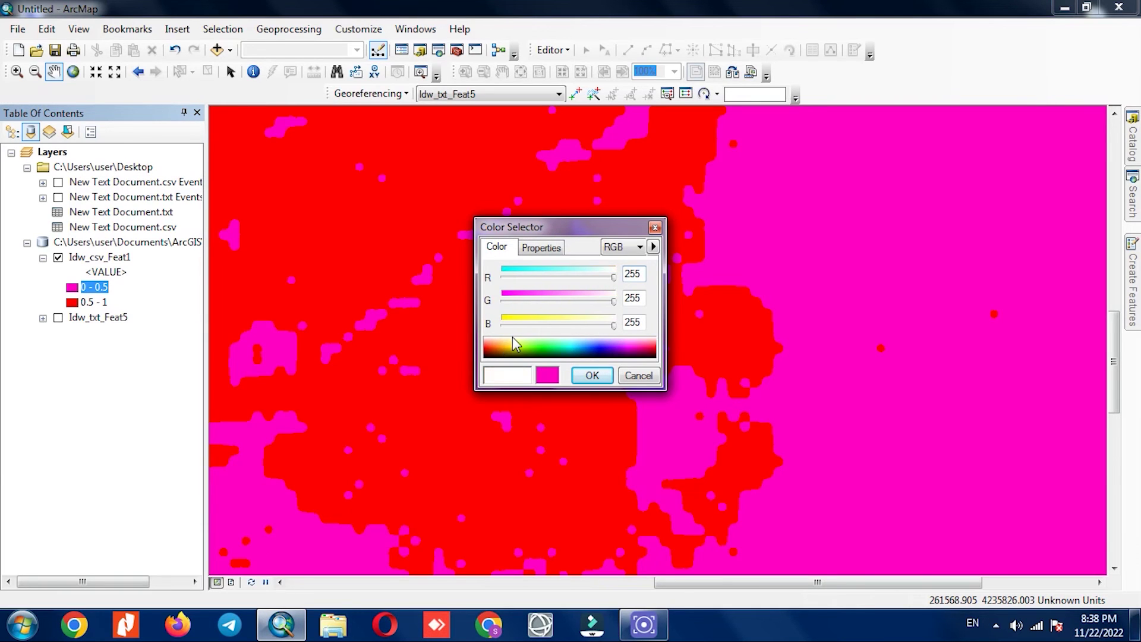
{"action": "left_click", "coordinate": [592, 375]}
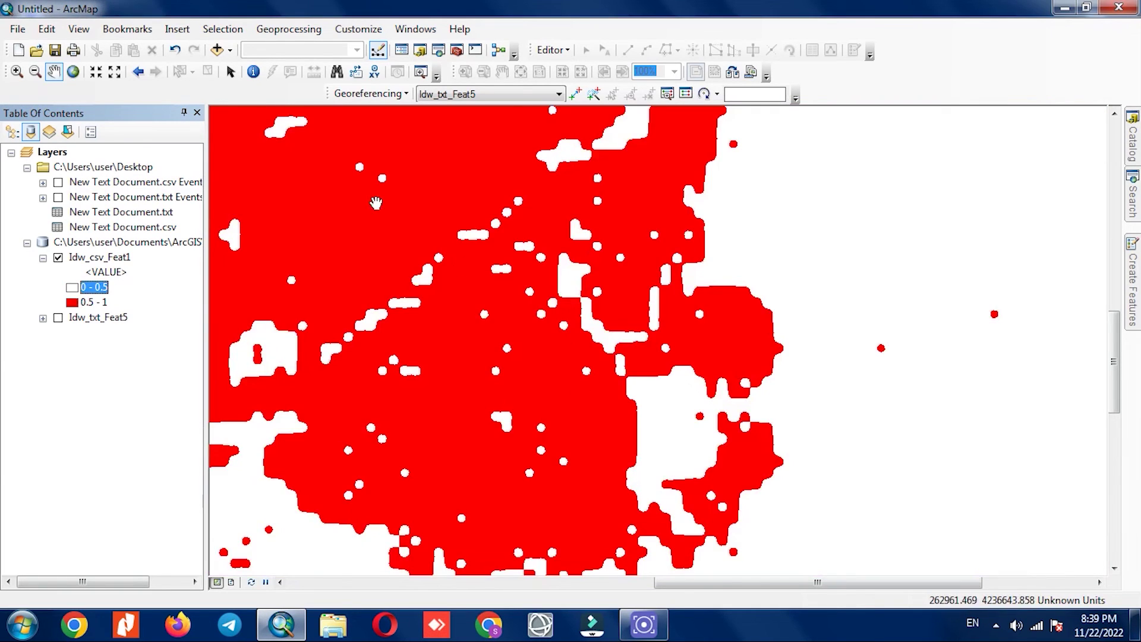
{"action": "left_click", "coordinate": [76, 74]}
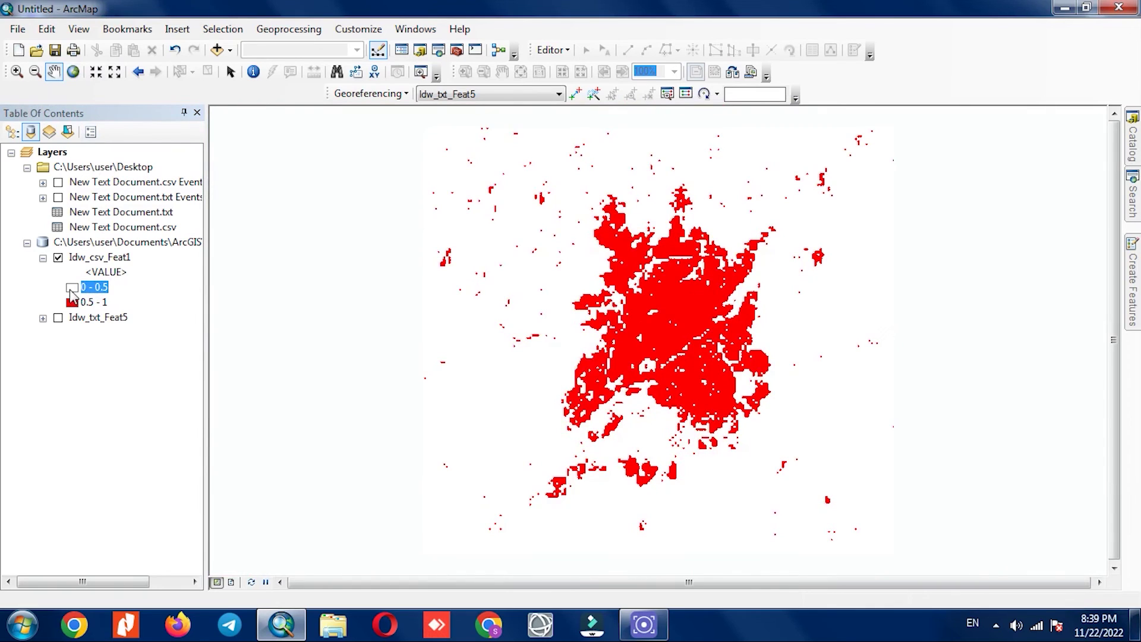
{"action": "left_click", "coordinate": [71, 288]}
{"action": "left_click_drag", "start_coordinate": [493, 342], "coordinate": [567, 352]}
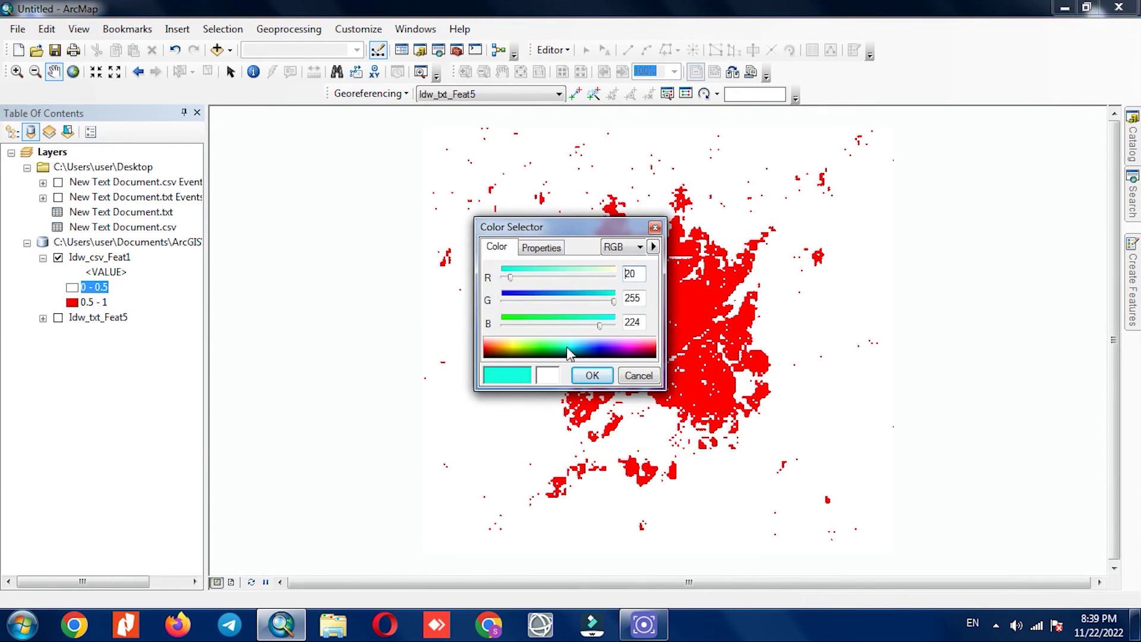
{"action": "left_click", "coordinate": [592, 375]}
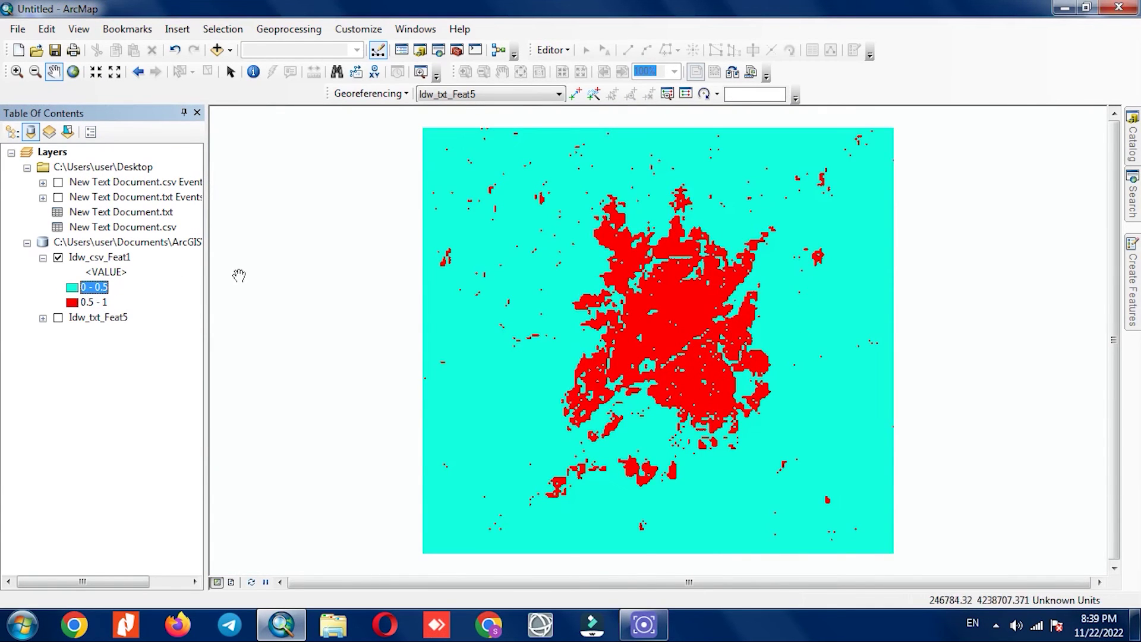
Turn on Idw_txt_Feat5 and toggle Idw_csv_Feat1 on and off to compare the two rasters.
{"action": "left_click", "coordinate": [57, 317]}
{"action": "left_click", "coordinate": [59, 260]}
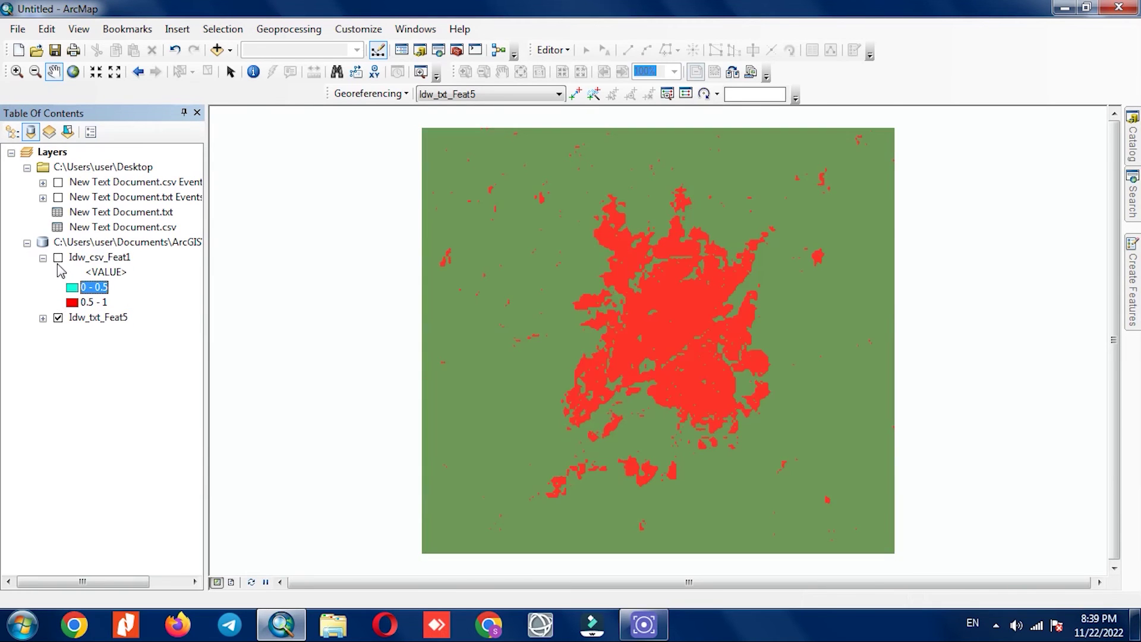
{"action": "left_click", "coordinate": [58, 259]}
{"action": "left_click", "coordinate": [57, 259]}
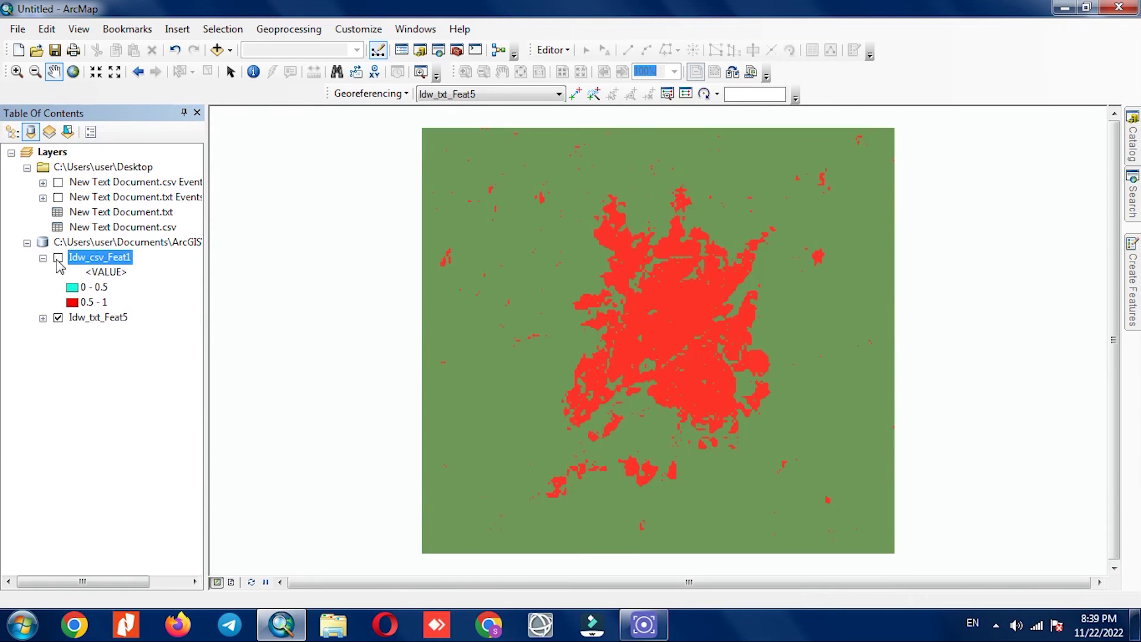
{"action": "left_click", "coordinate": [58, 259]}
{"action": "left_click", "coordinate": [58, 259]}
{"action": "left_click", "coordinate": [57, 259]}
Zoom in on the raster edges to compare their extents, then return to full extent.
{"action": "scroll", "coordinate": [391, 249], "scroll_direction": "down", "scroll_amount": 3}
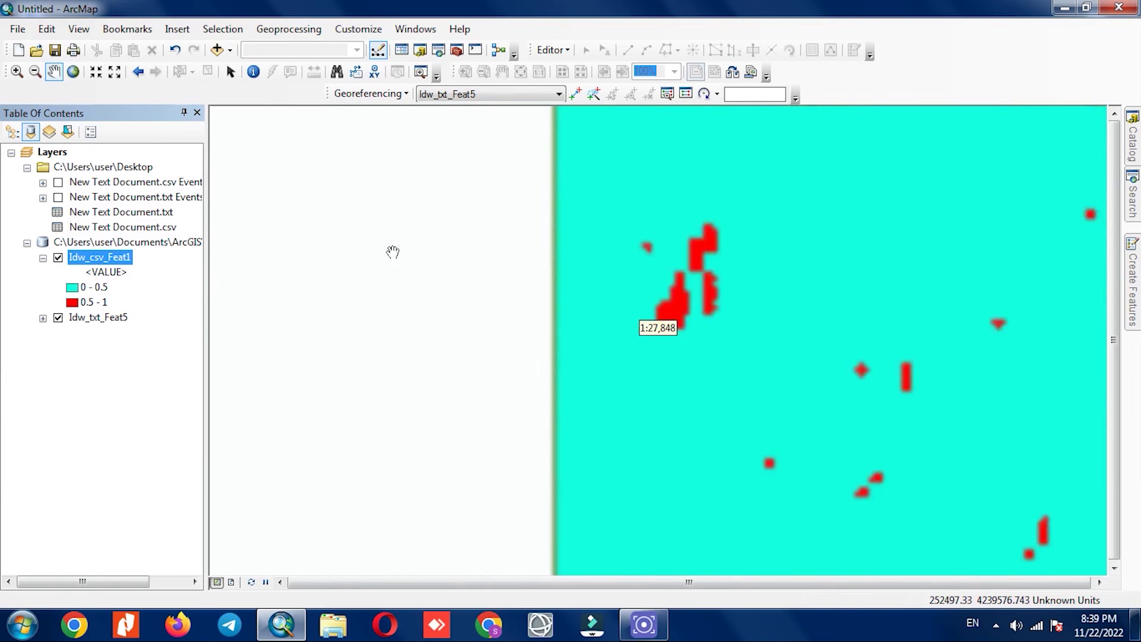
{"action": "scroll", "coordinate": [676, 449], "scroll_direction": "down", "scroll_amount": 10}
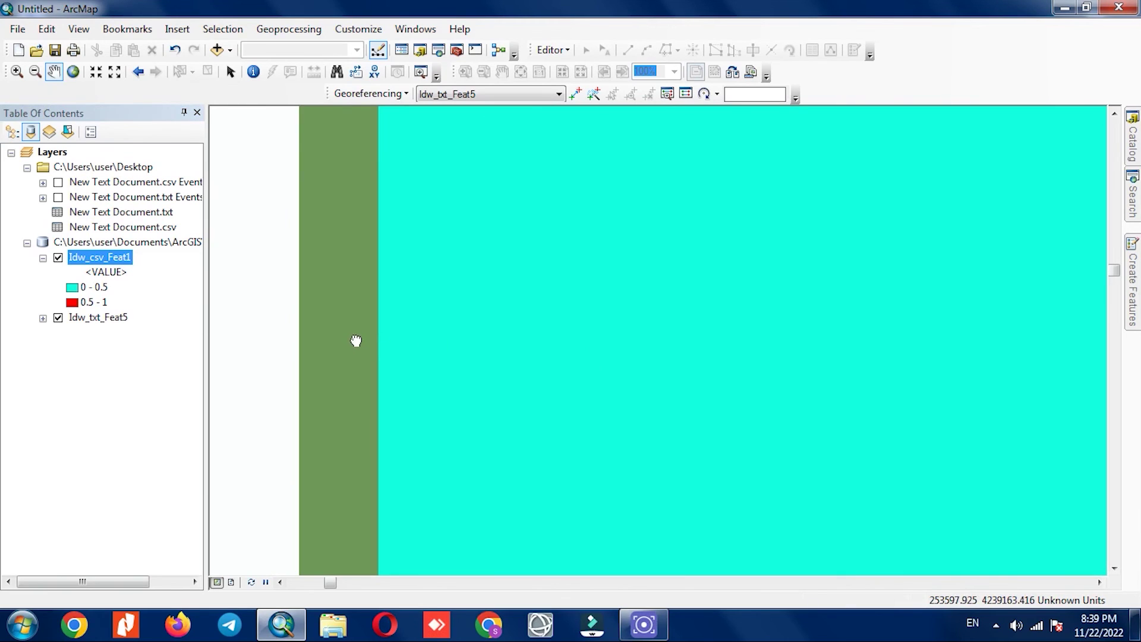
{"action": "left_click_drag", "start_coordinate": [354, 339], "coordinate": [420, 338]}
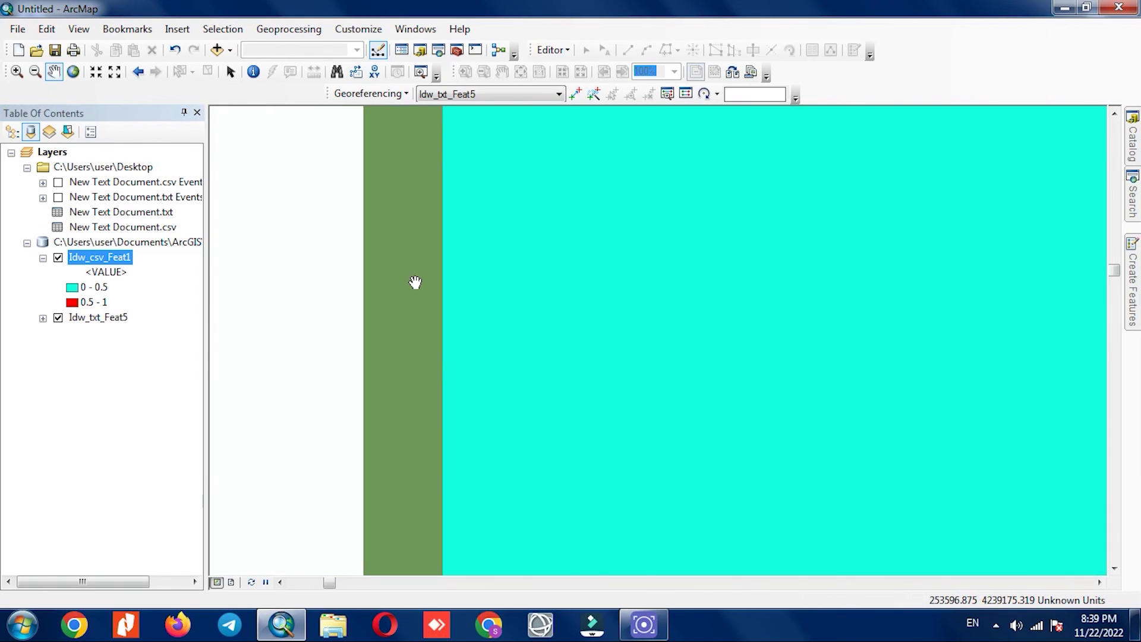
{"action": "left_click", "coordinate": [96, 71]}
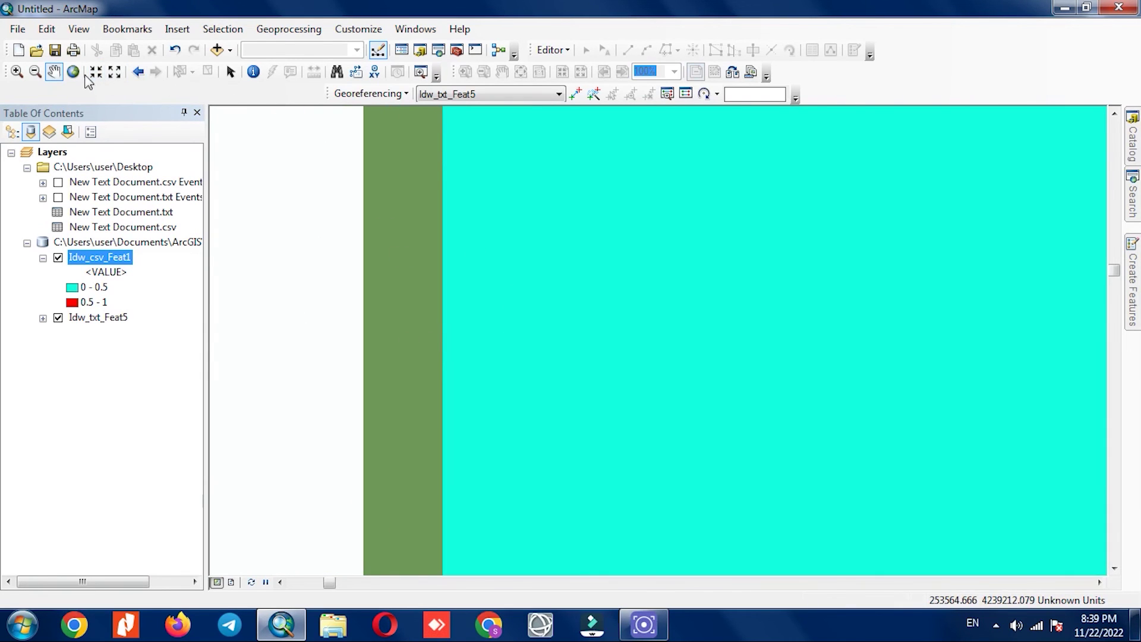